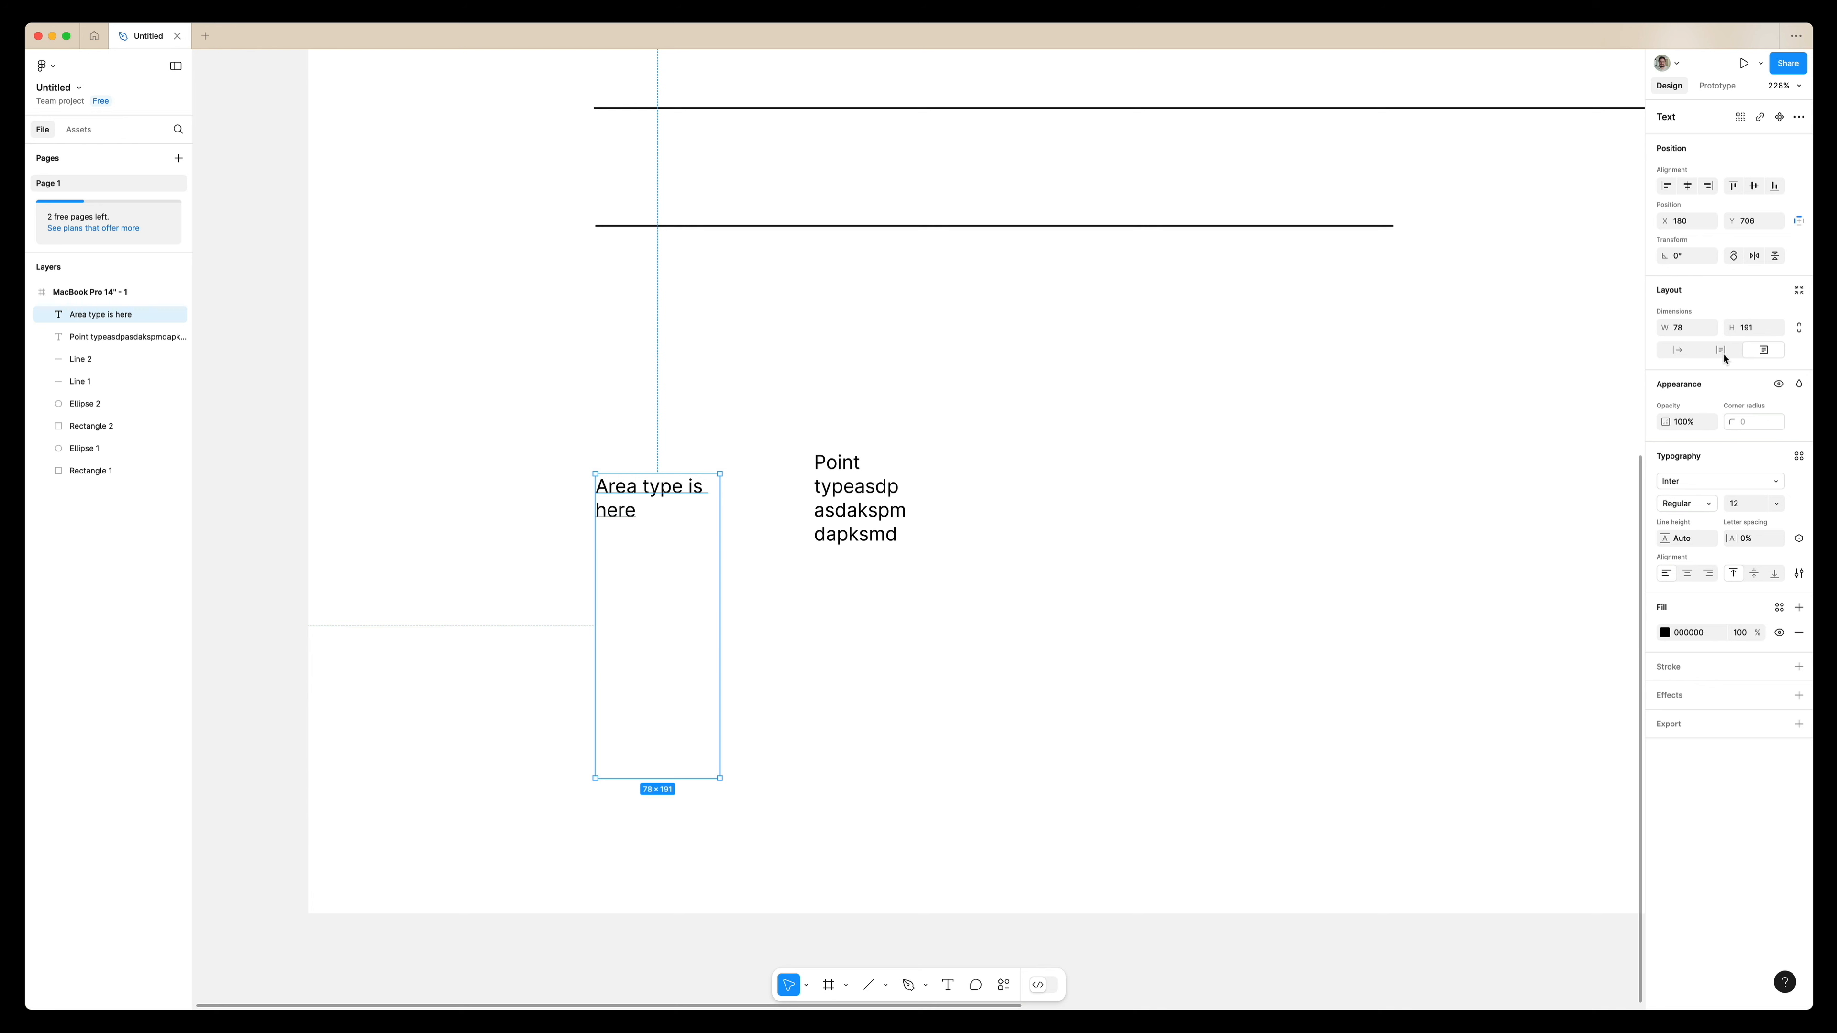
- Switch the "Area type is here" text to auto height, then auto width, and move it up to about X 224, Y 648
left_click(1722, 350)
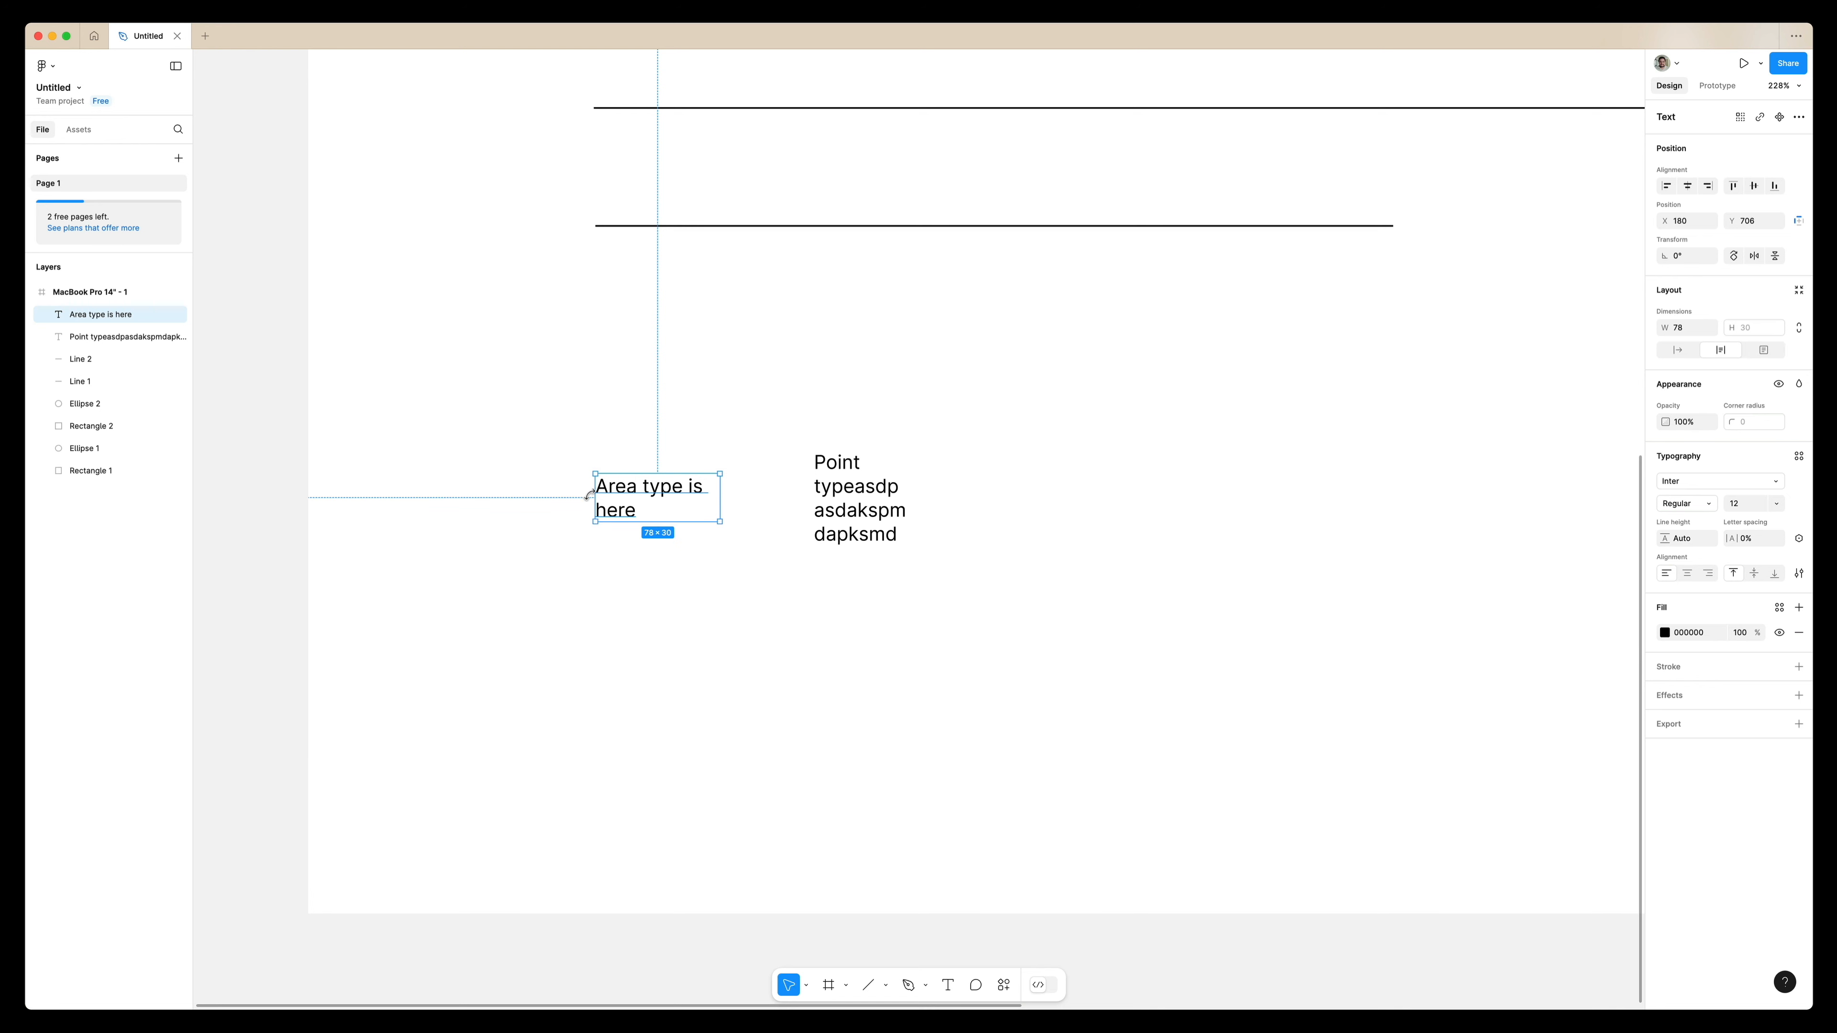
left_click(1678, 350)
left_click_drag(693, 493, 763, 401)
- Append "asdasd" to the end of the "Area type is here" text
double_click(764, 401)
key("Right")
type("a")
key("Escape")
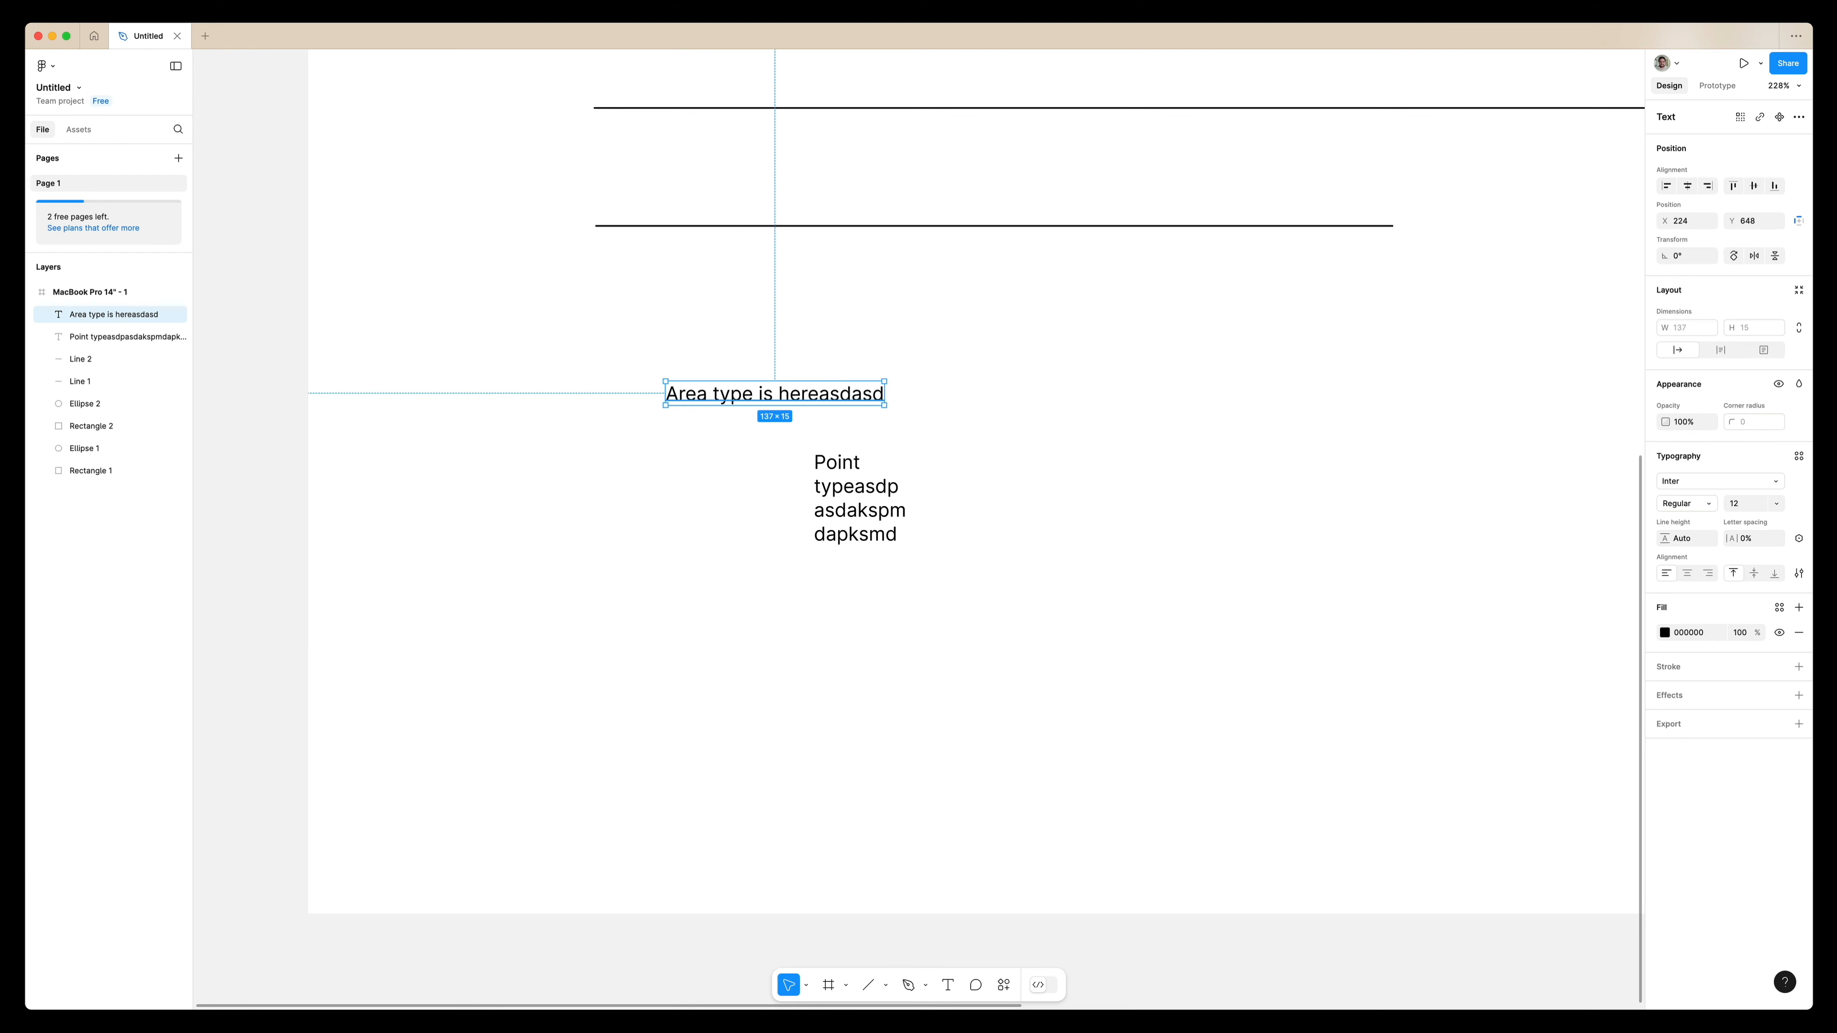
- Align the area text with the lines' left ends at X 179, Y 615, and resize its box to about 70 × 91
left_click_drag(844, 391, 773, 339)
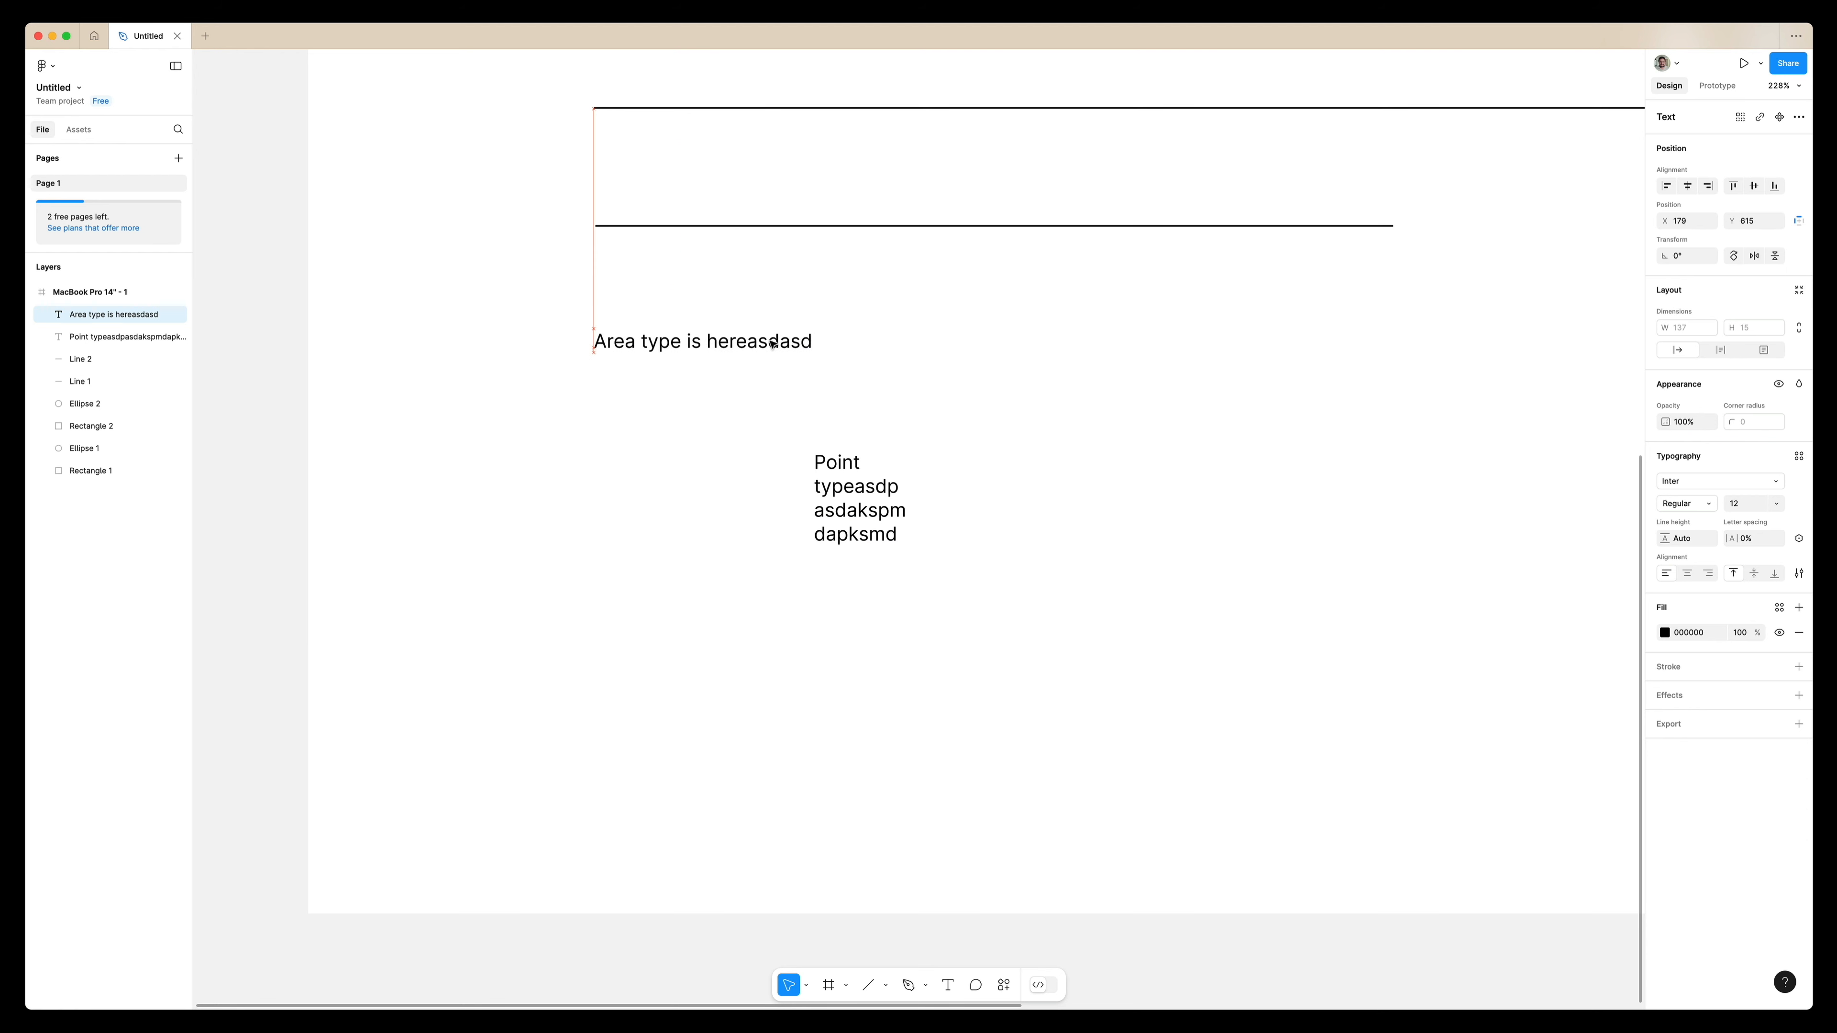
left_click_drag(812, 353, 705, 476)
- Set the "Point type" text to auto width and place it below the area text at about X 184, Y 674
left_click_drag(854, 496, 829, 405)
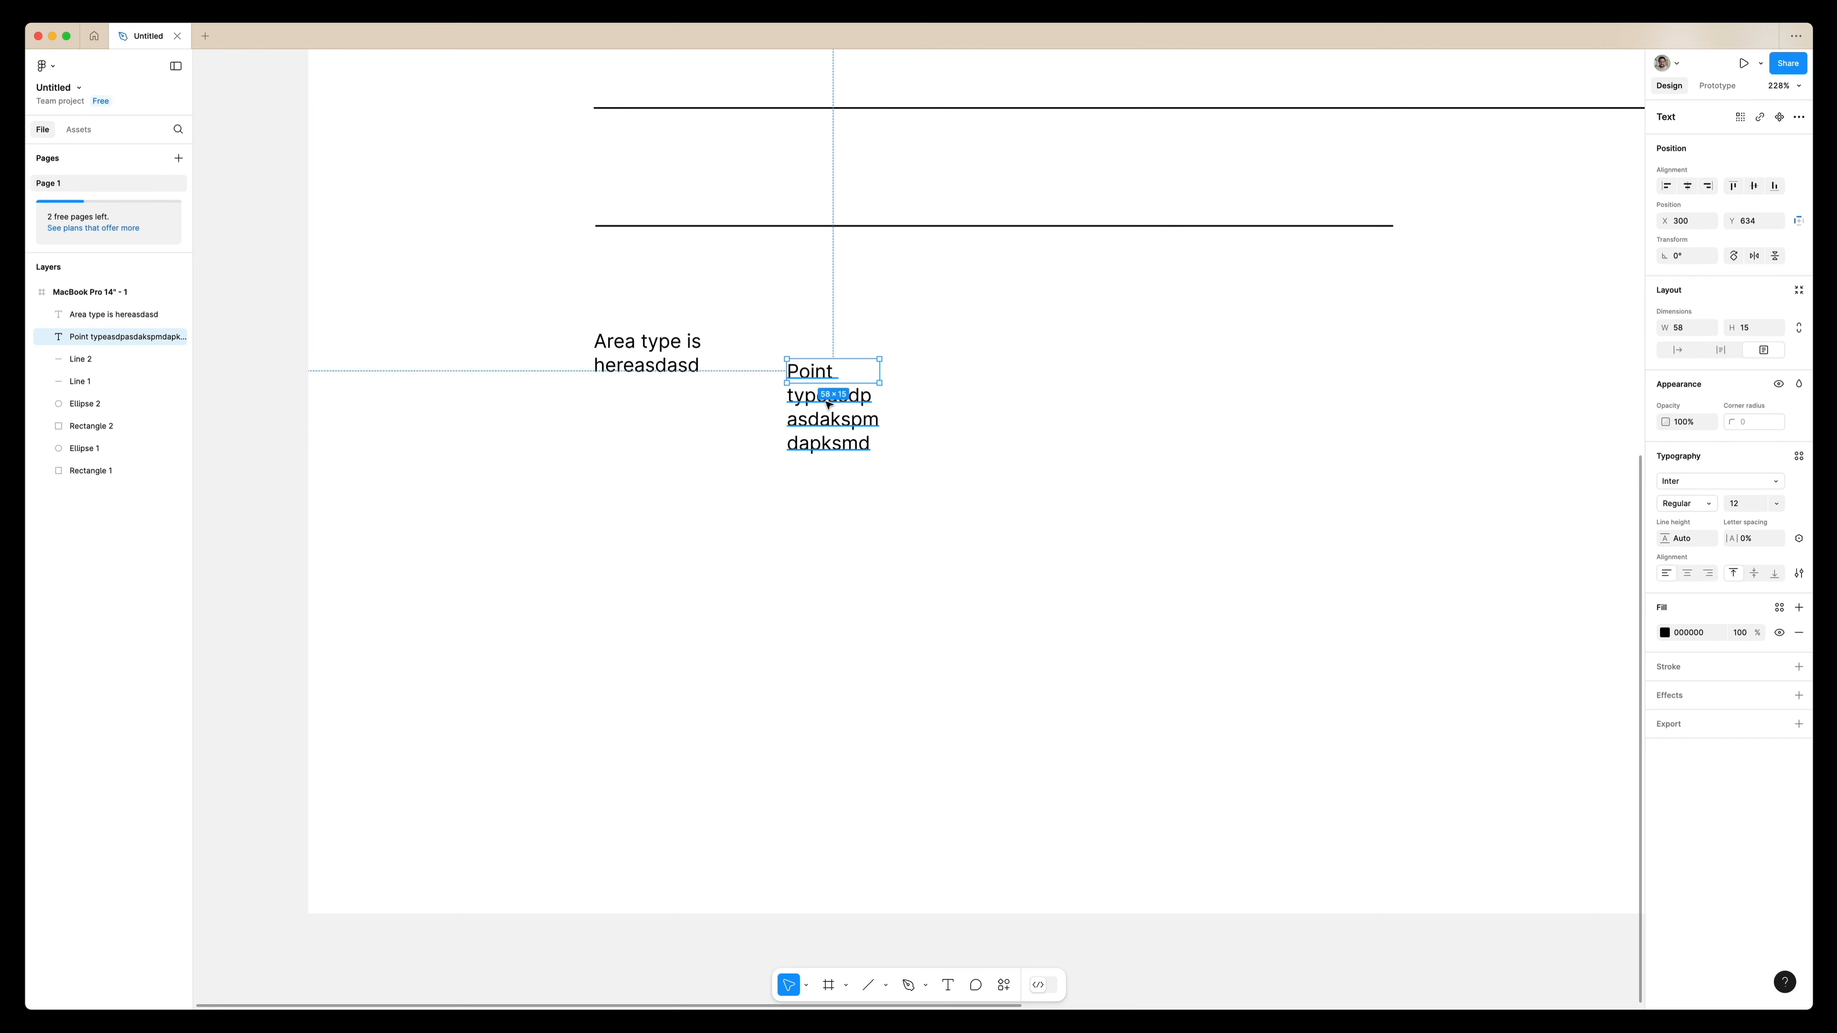
left_click(1678, 350)
left_click_drag(934, 376, 749, 438)
scroll(749, 437, "down", 5)
scroll(749, 440, "up", 5)
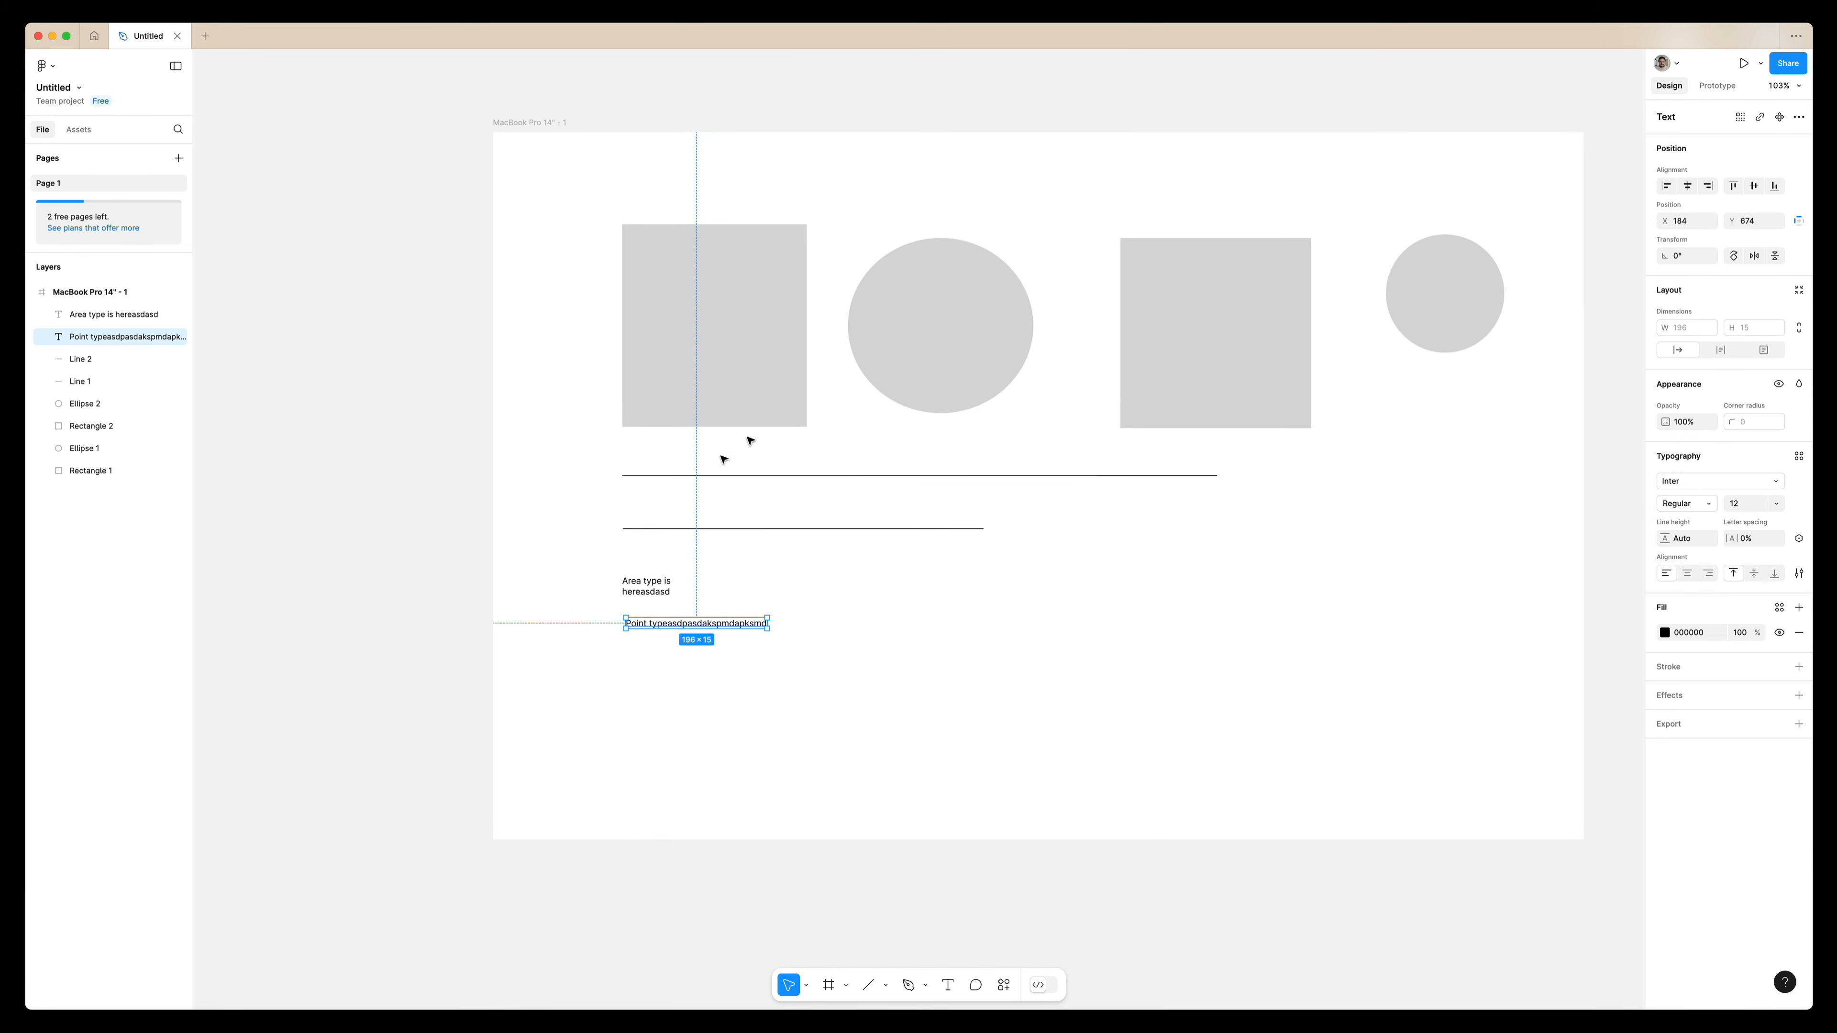
- Set the "Area type is hereasdasd" text back to auto width so it fits on one line
left_click(611, 556)
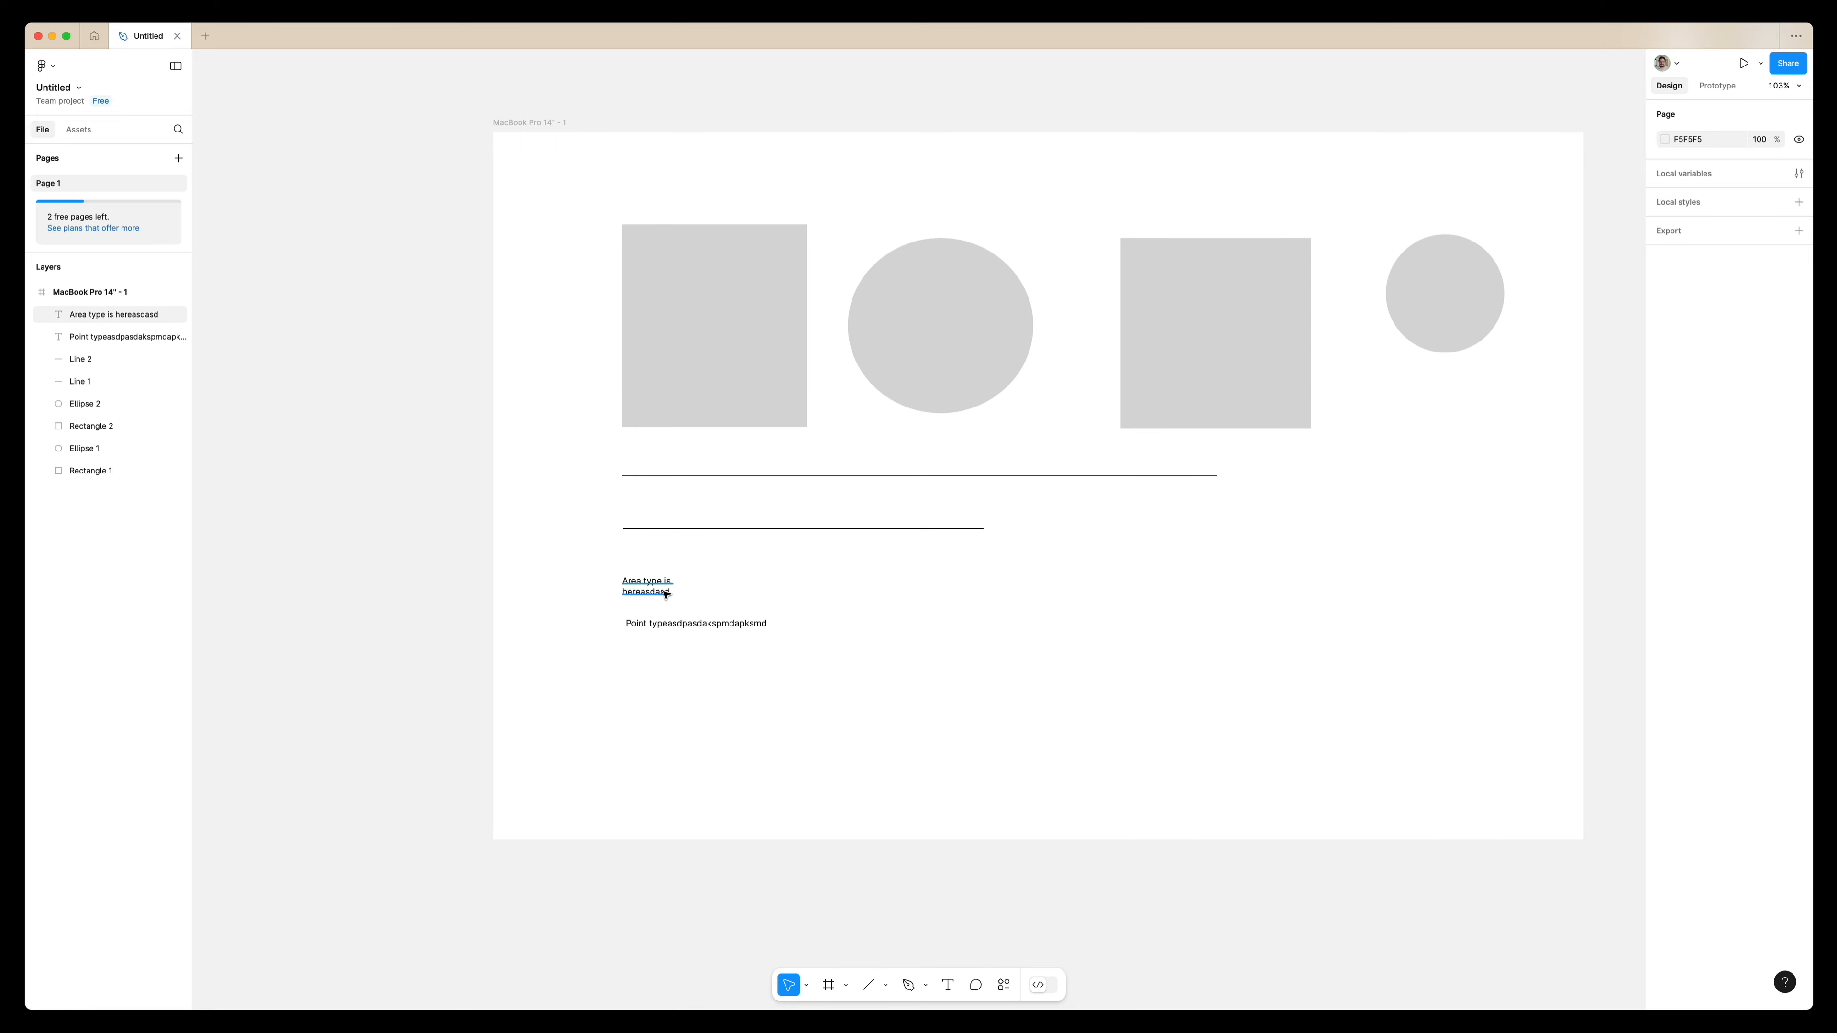
left_click(666, 595)
scroll(788, 645, "up", 5)
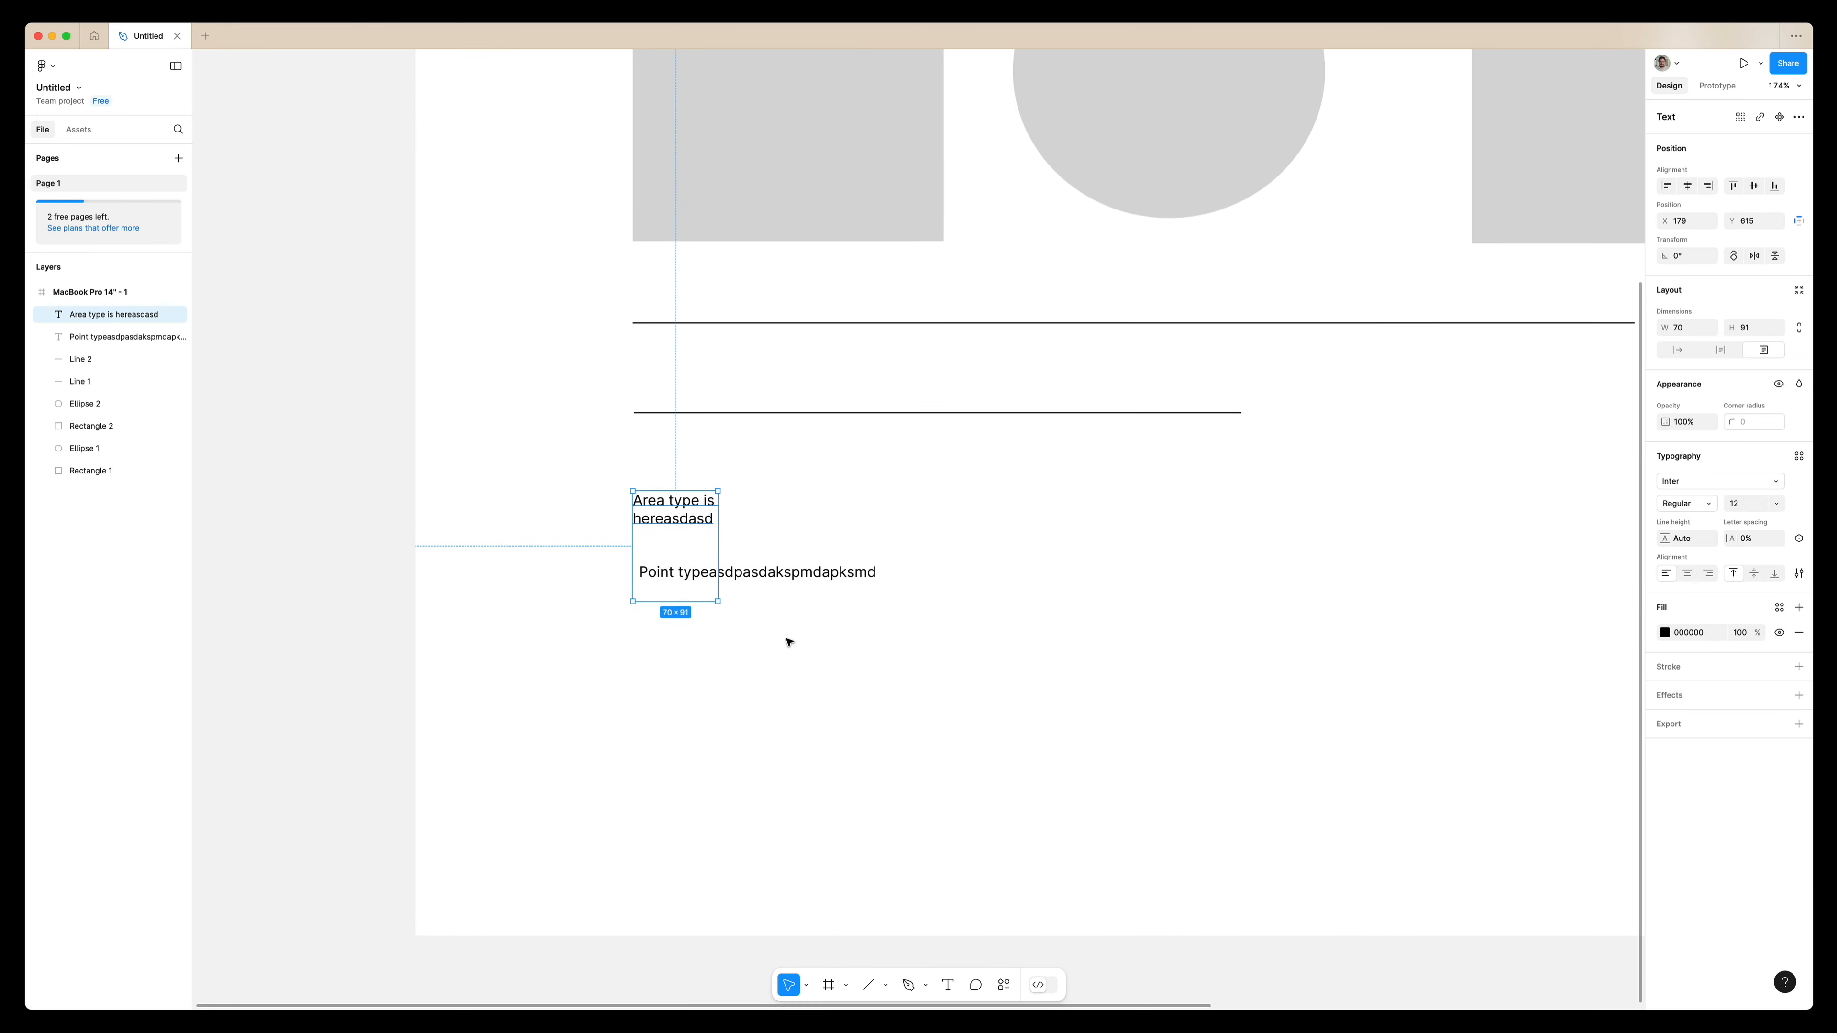
left_click(1683, 354)
scroll(676, 594, "up", 7)
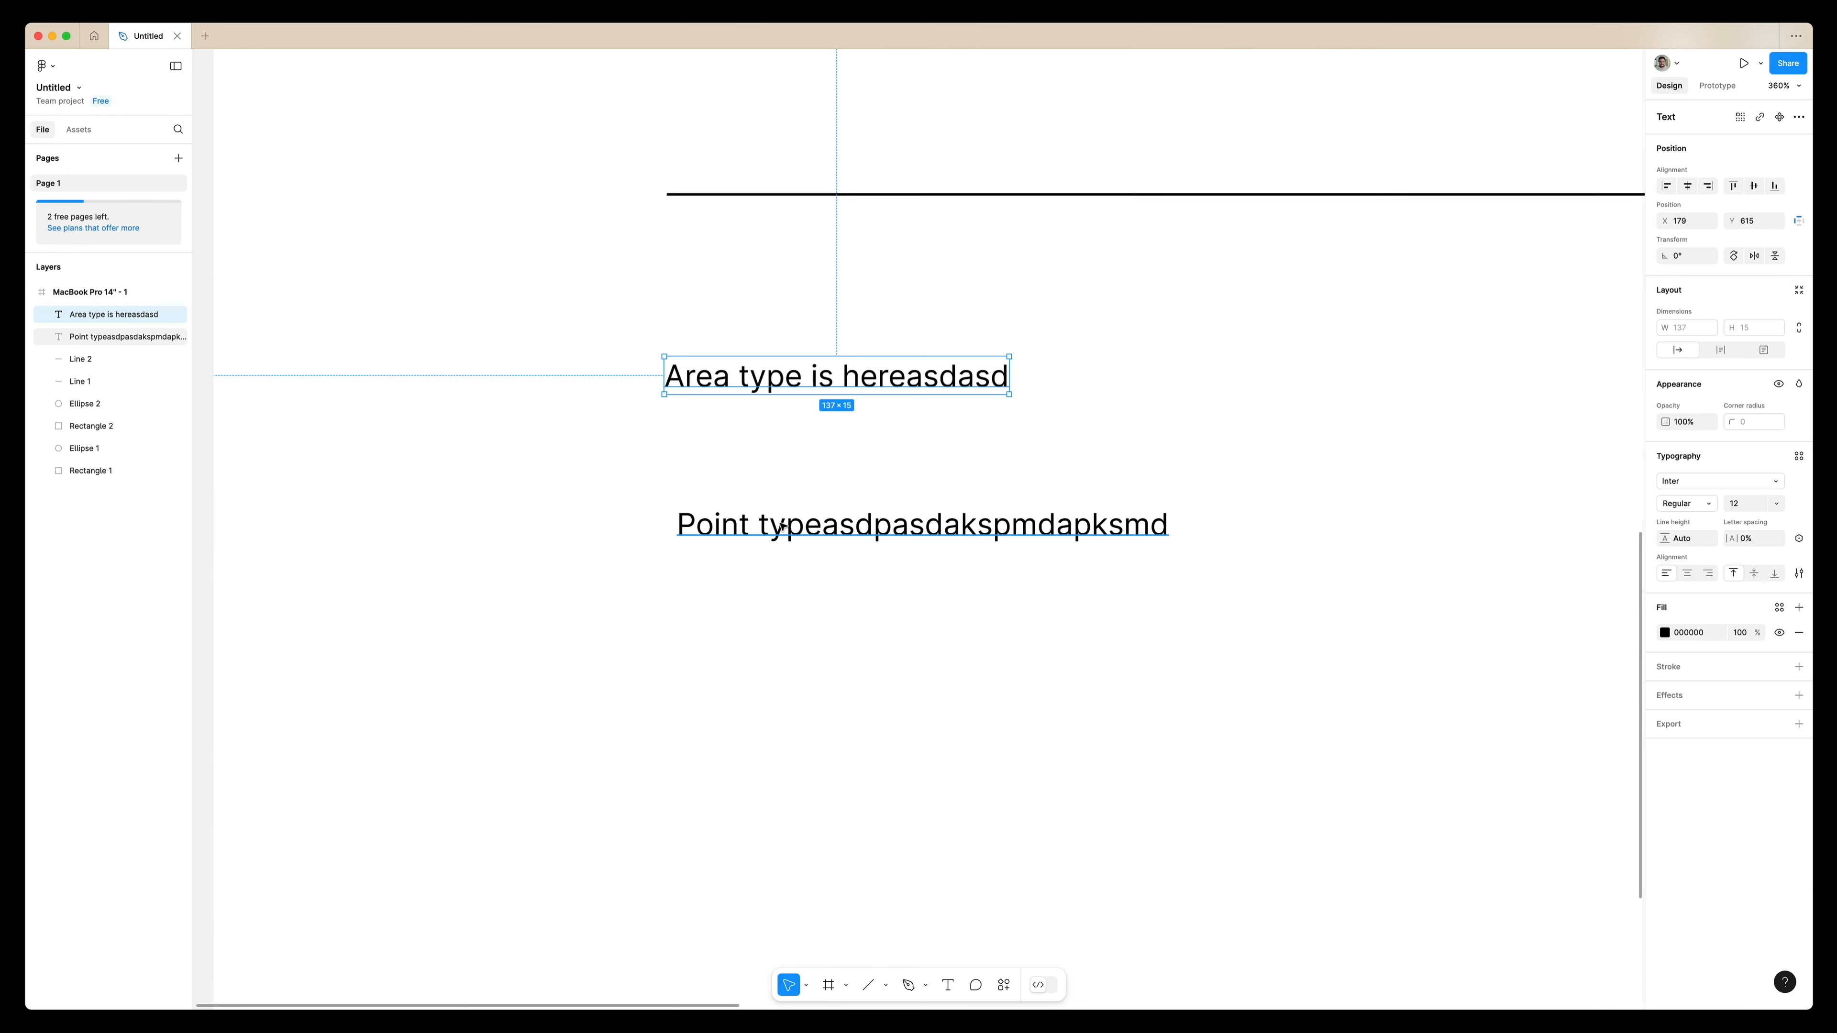
- Move the "Point type" text up and align it with the area text's left edge at X 179, Y 642
left_click_drag(762, 521, 765, 450)
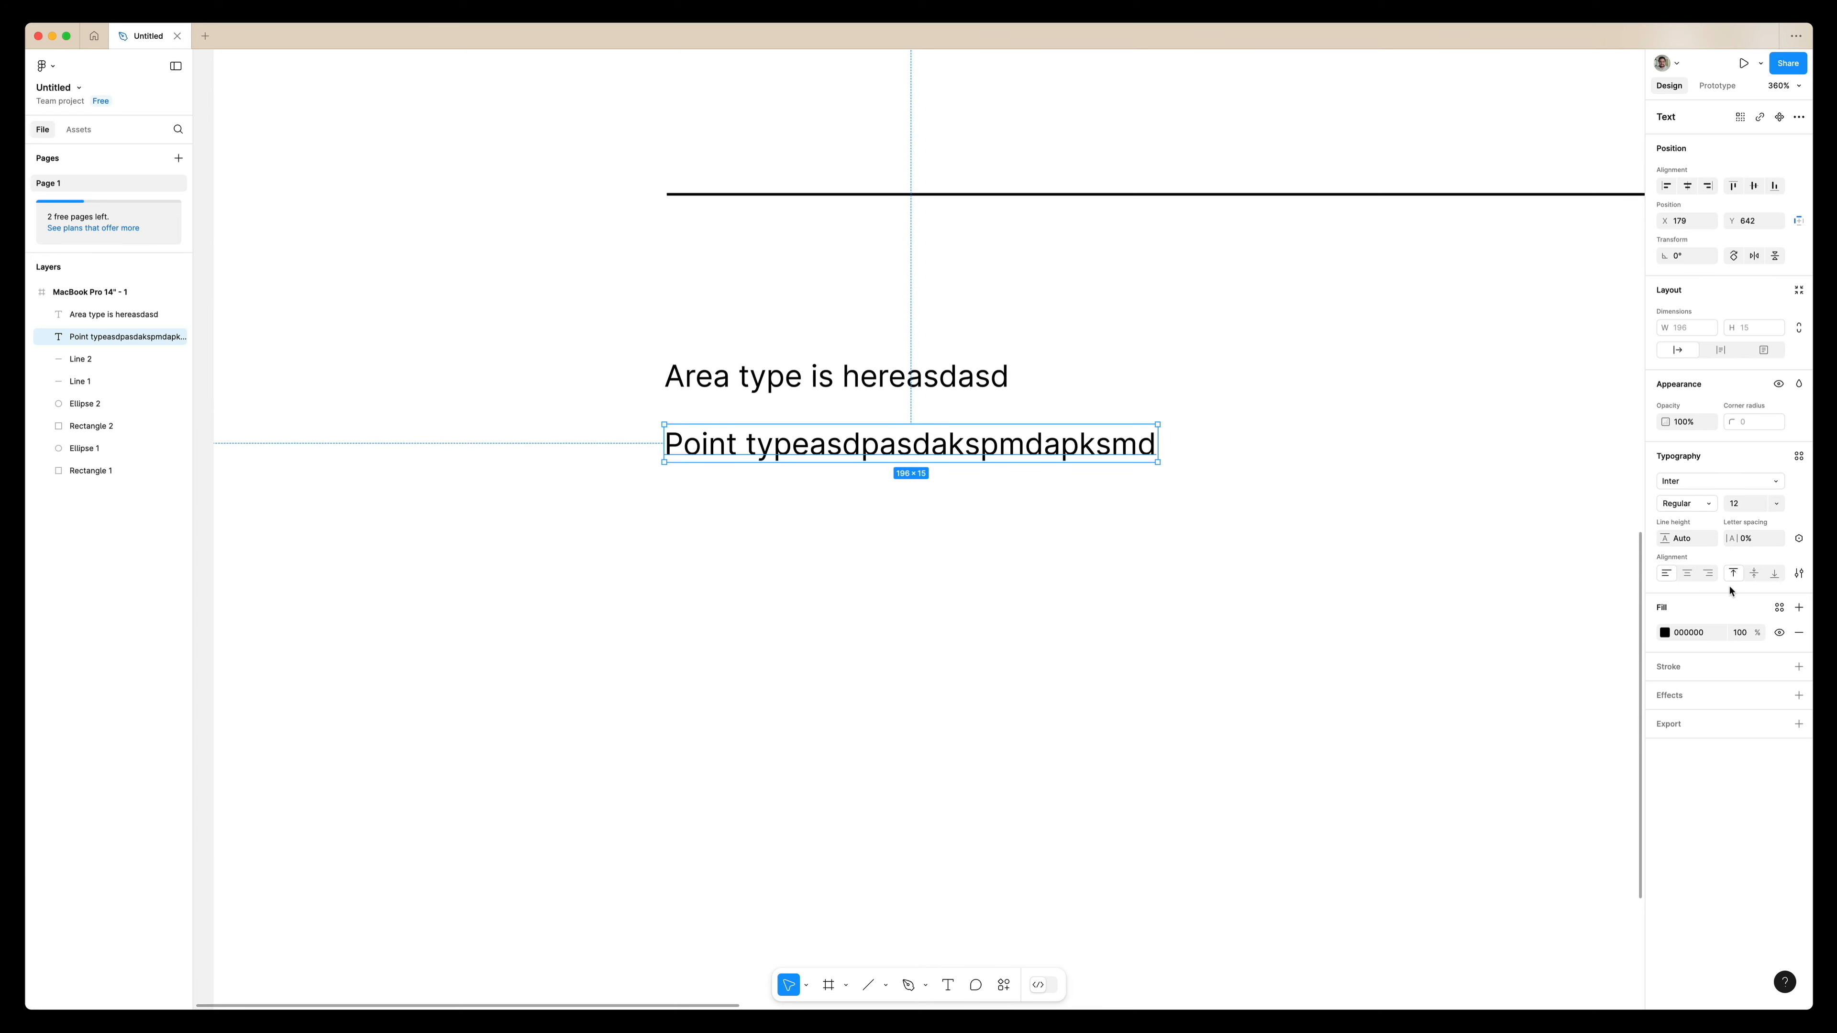
scroll(1287, 544, "down", 10)
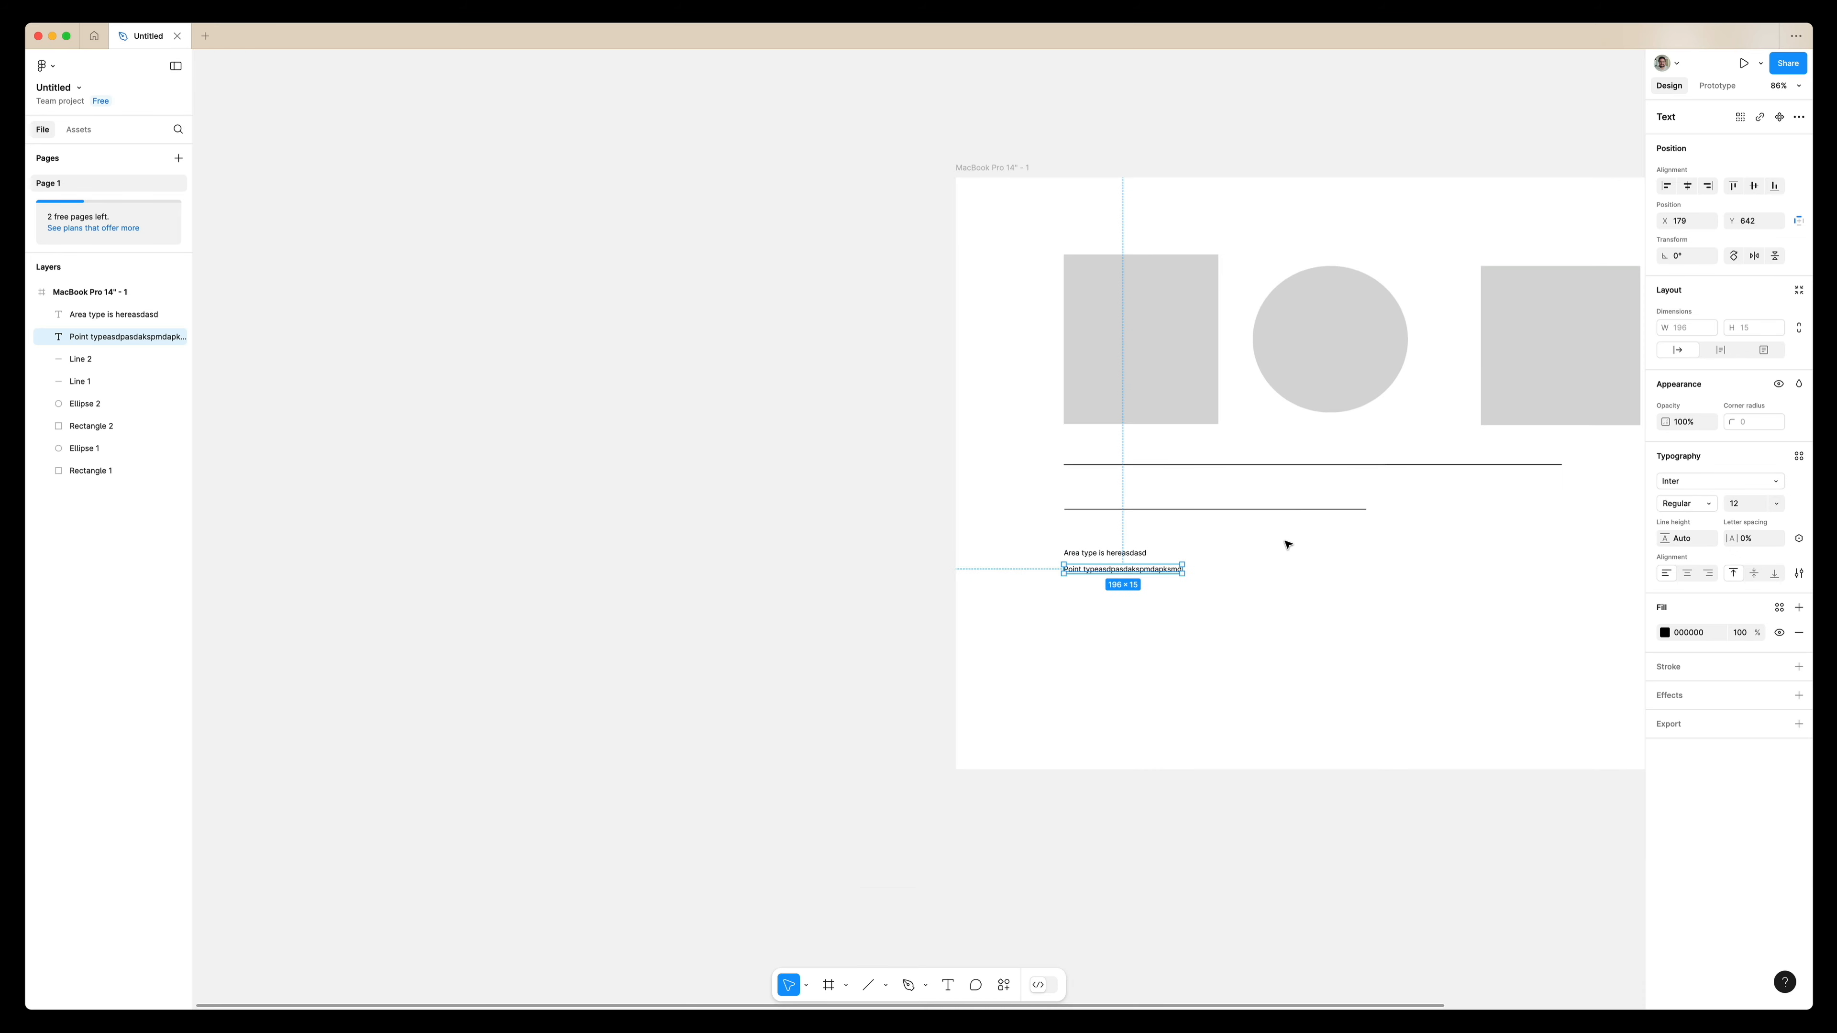
scroll(1283, 544, "up", 5)
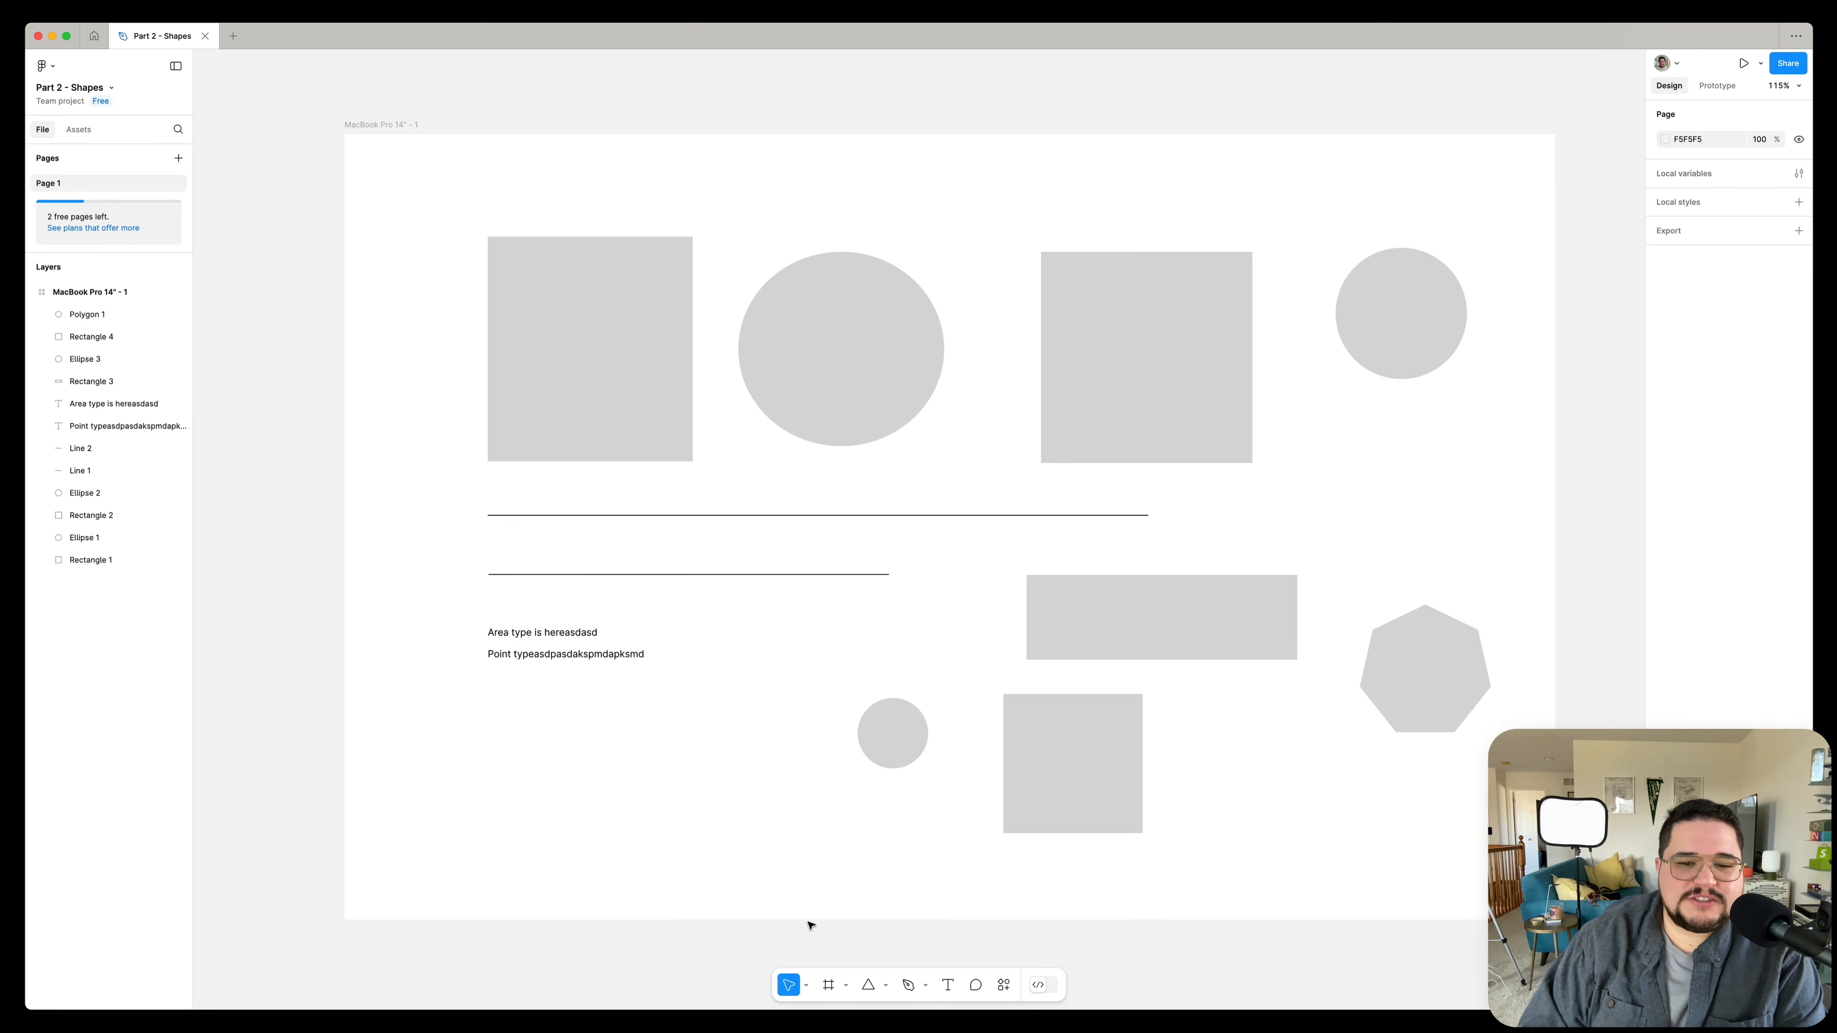
- In the Part 2 - Shapes file, draw a frame about 836 × 982 beside the MacBook Pro 14" frame, matching its height
scroll(853, 824, "right", 2)
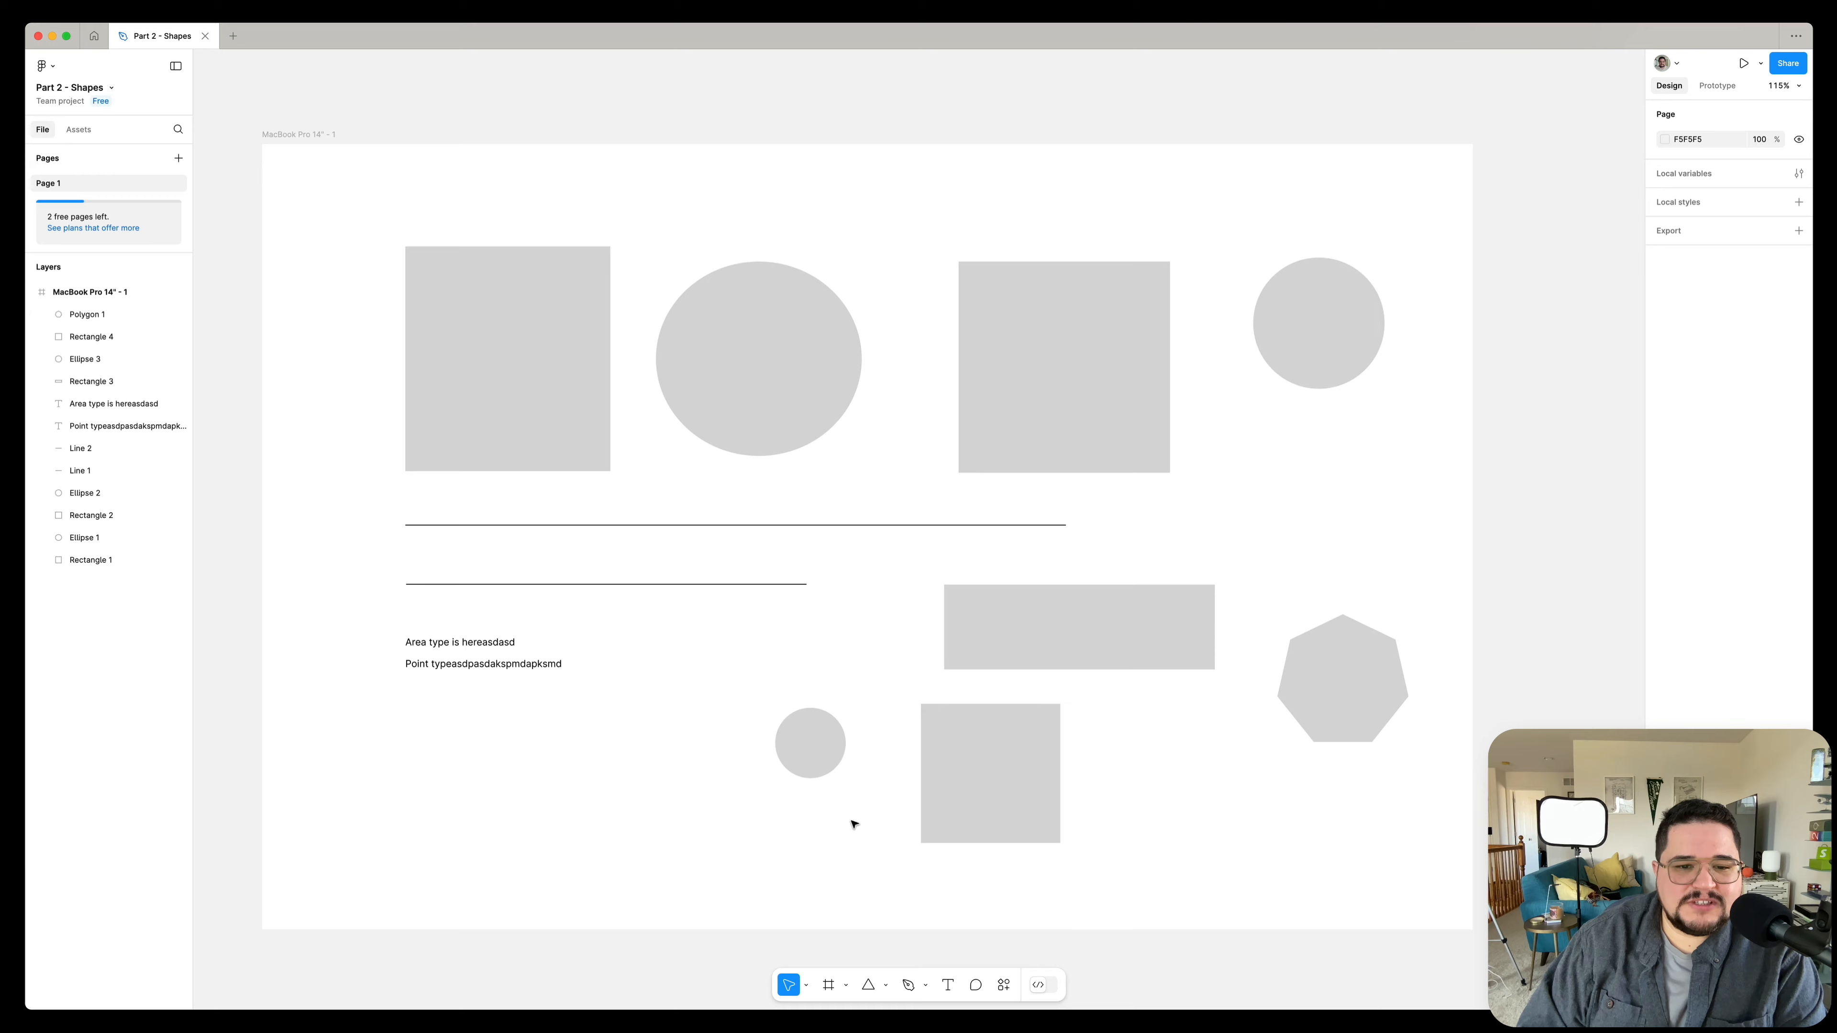
scroll(853, 823, "down", 5)
scroll(853, 823, "down", 3)
scroll(853, 823, "right", 3)
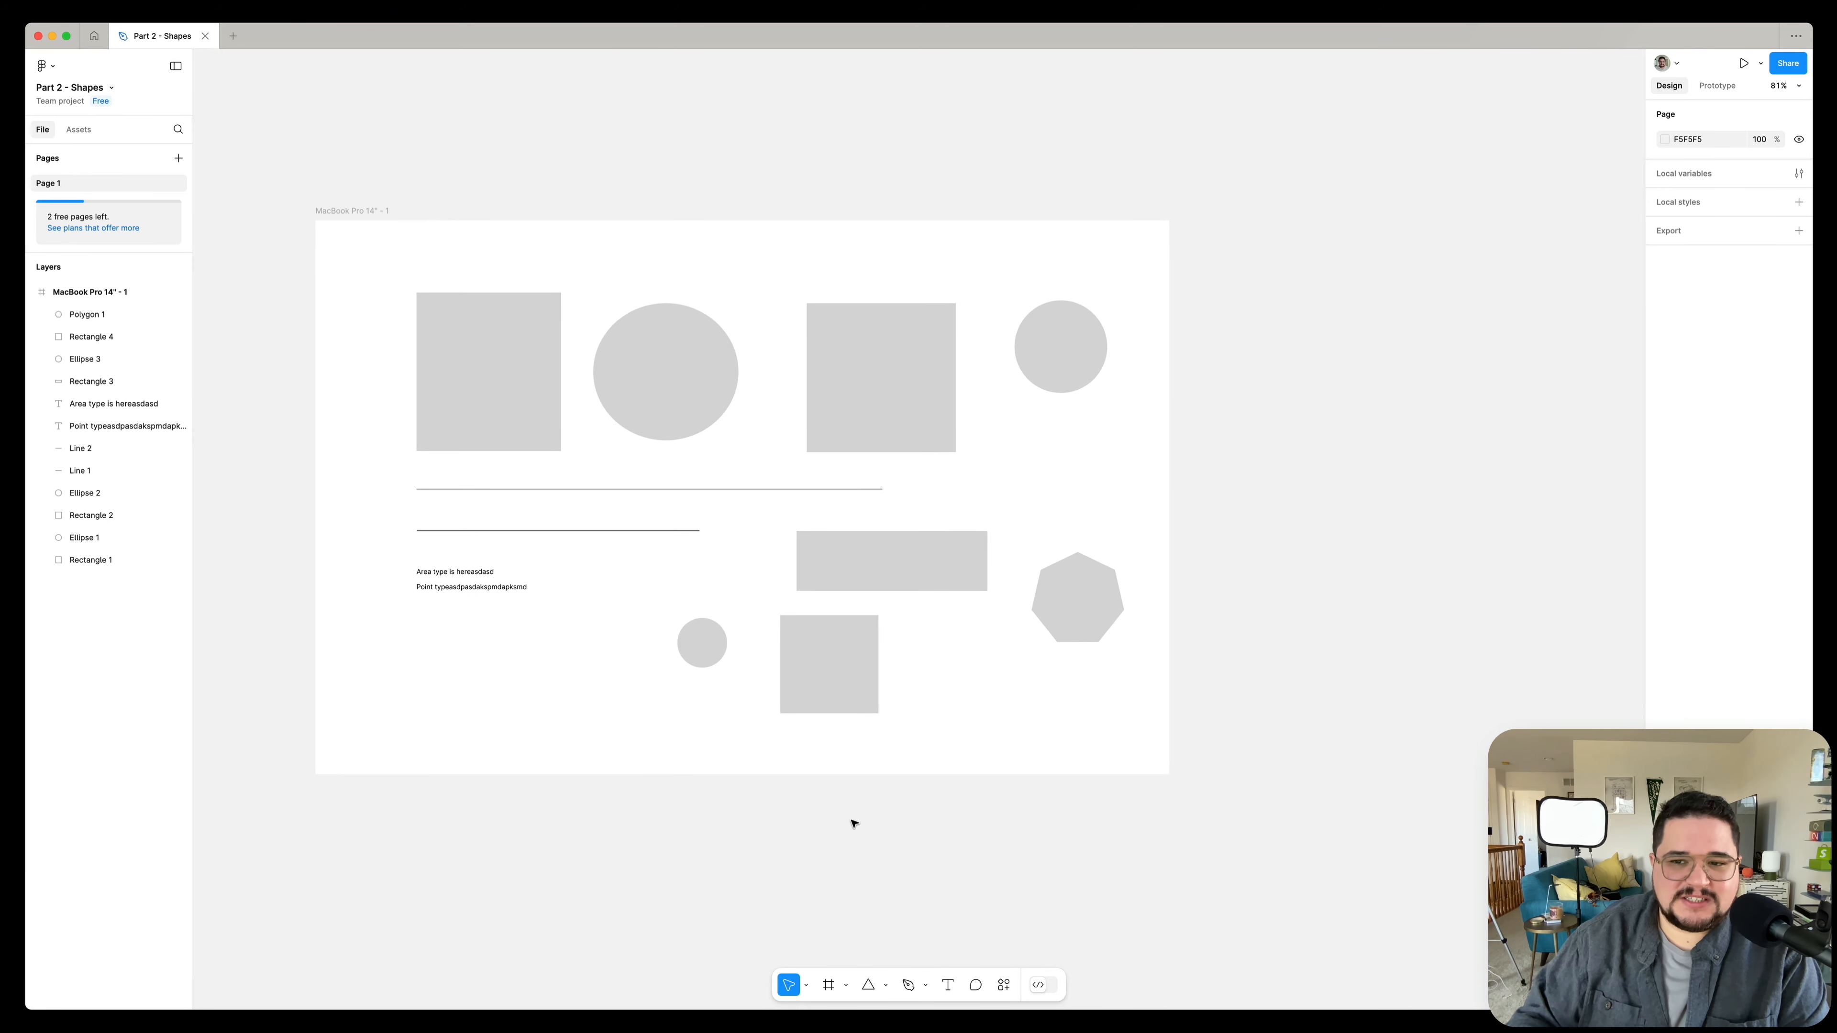
scroll(1430, 314, "right", 5)
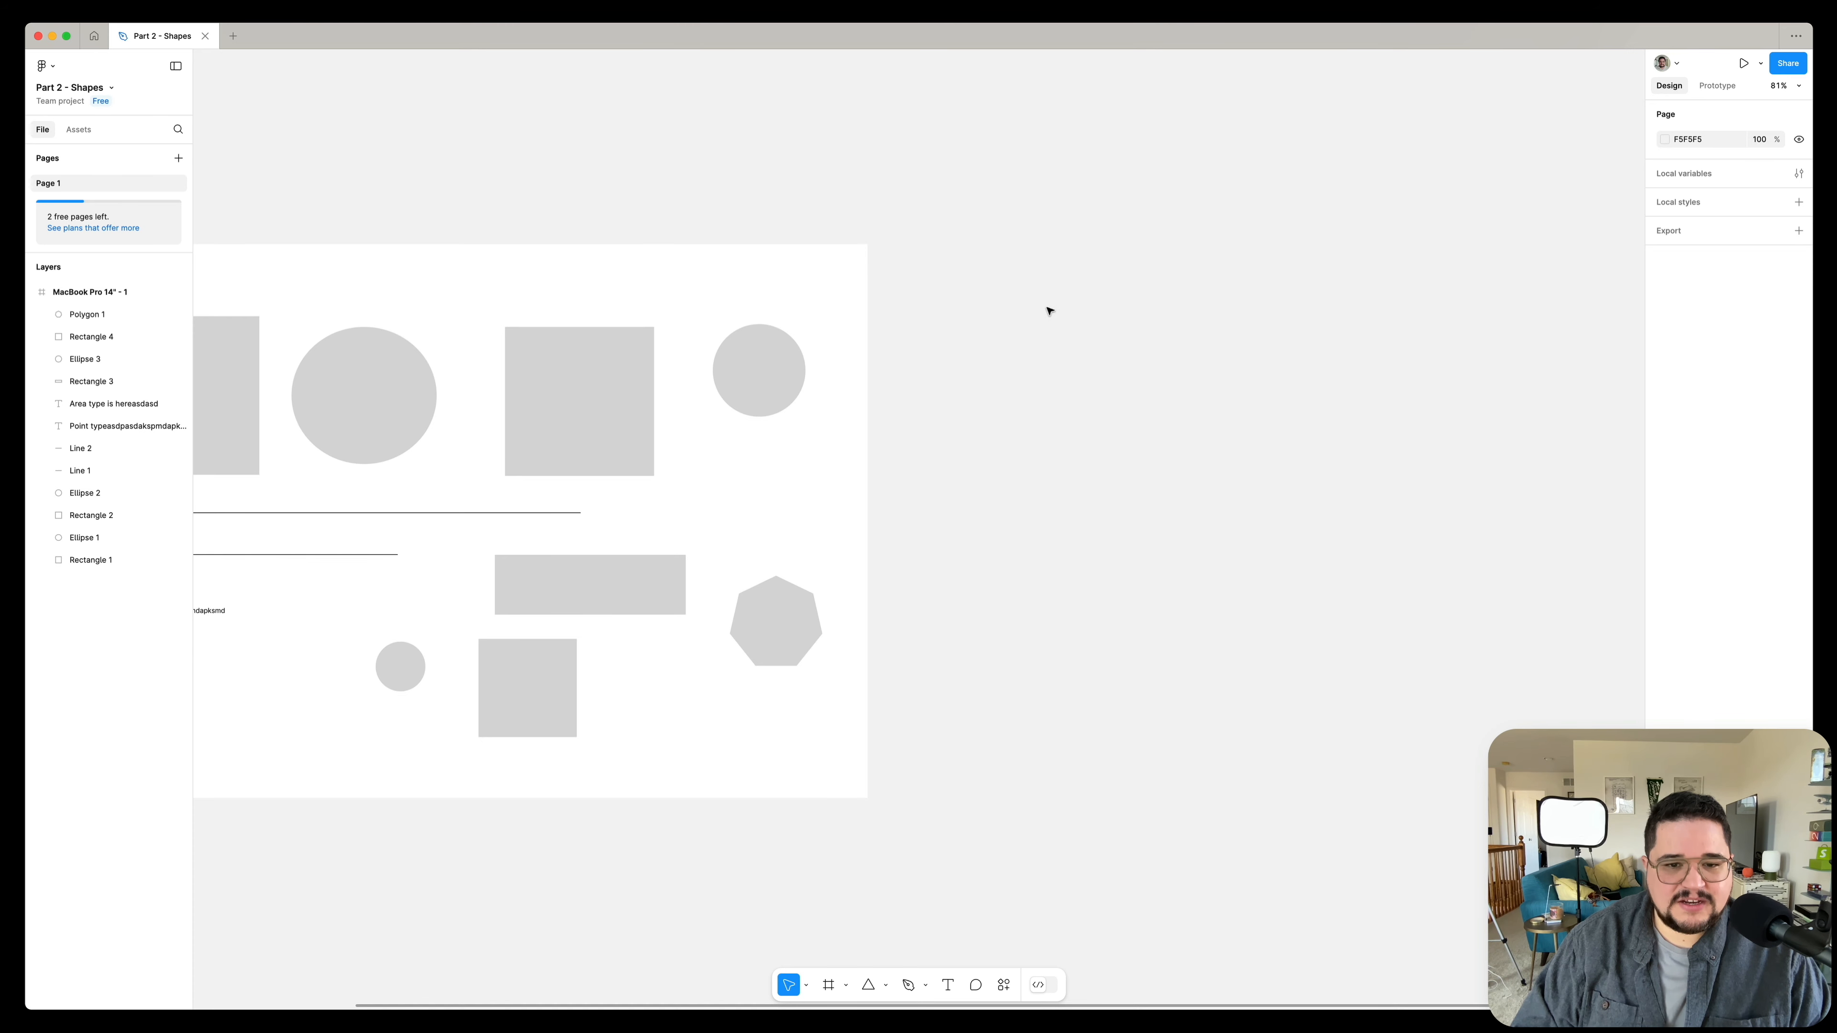
key("f")
left_click_drag(994, 244, 1466, 797)
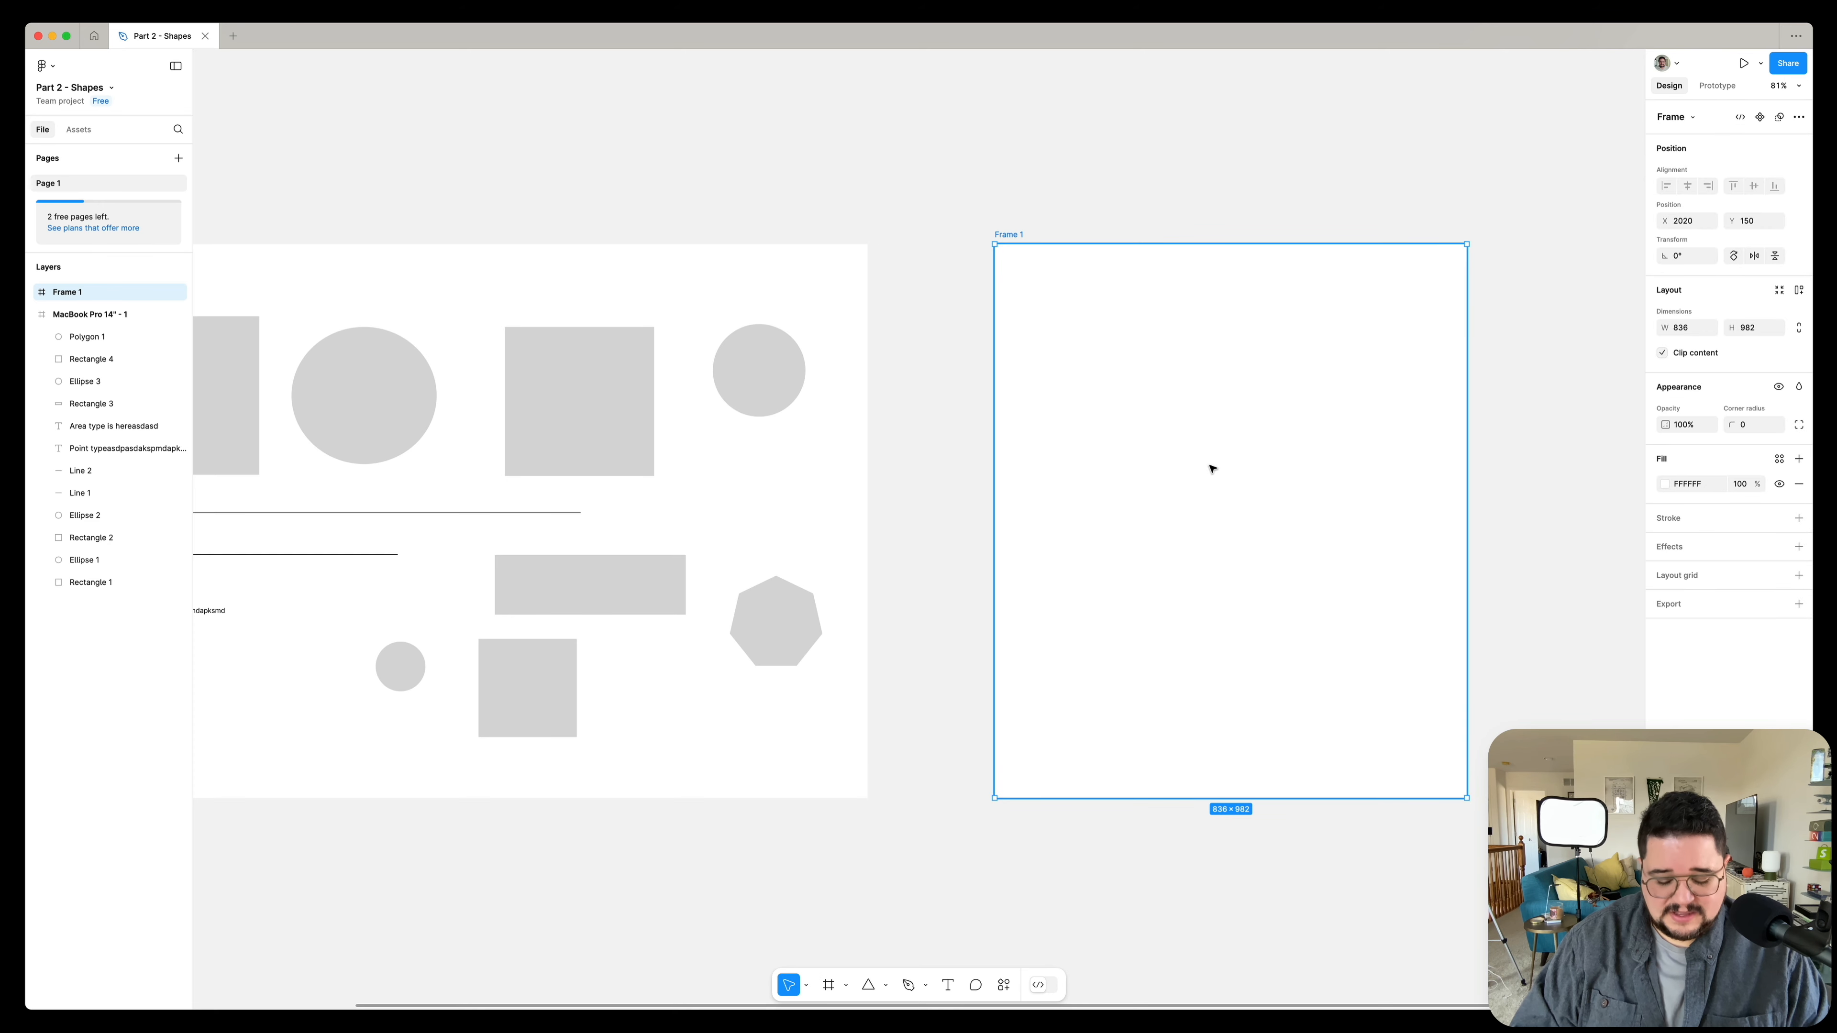
- Draw a perfect circle about 200 × 200 inside the new frame
scroll(1212, 469, "up", 5)
scroll(1210, 464, "right", 3)
key("o")
left_click_drag(1093, 363, 1273, 542)
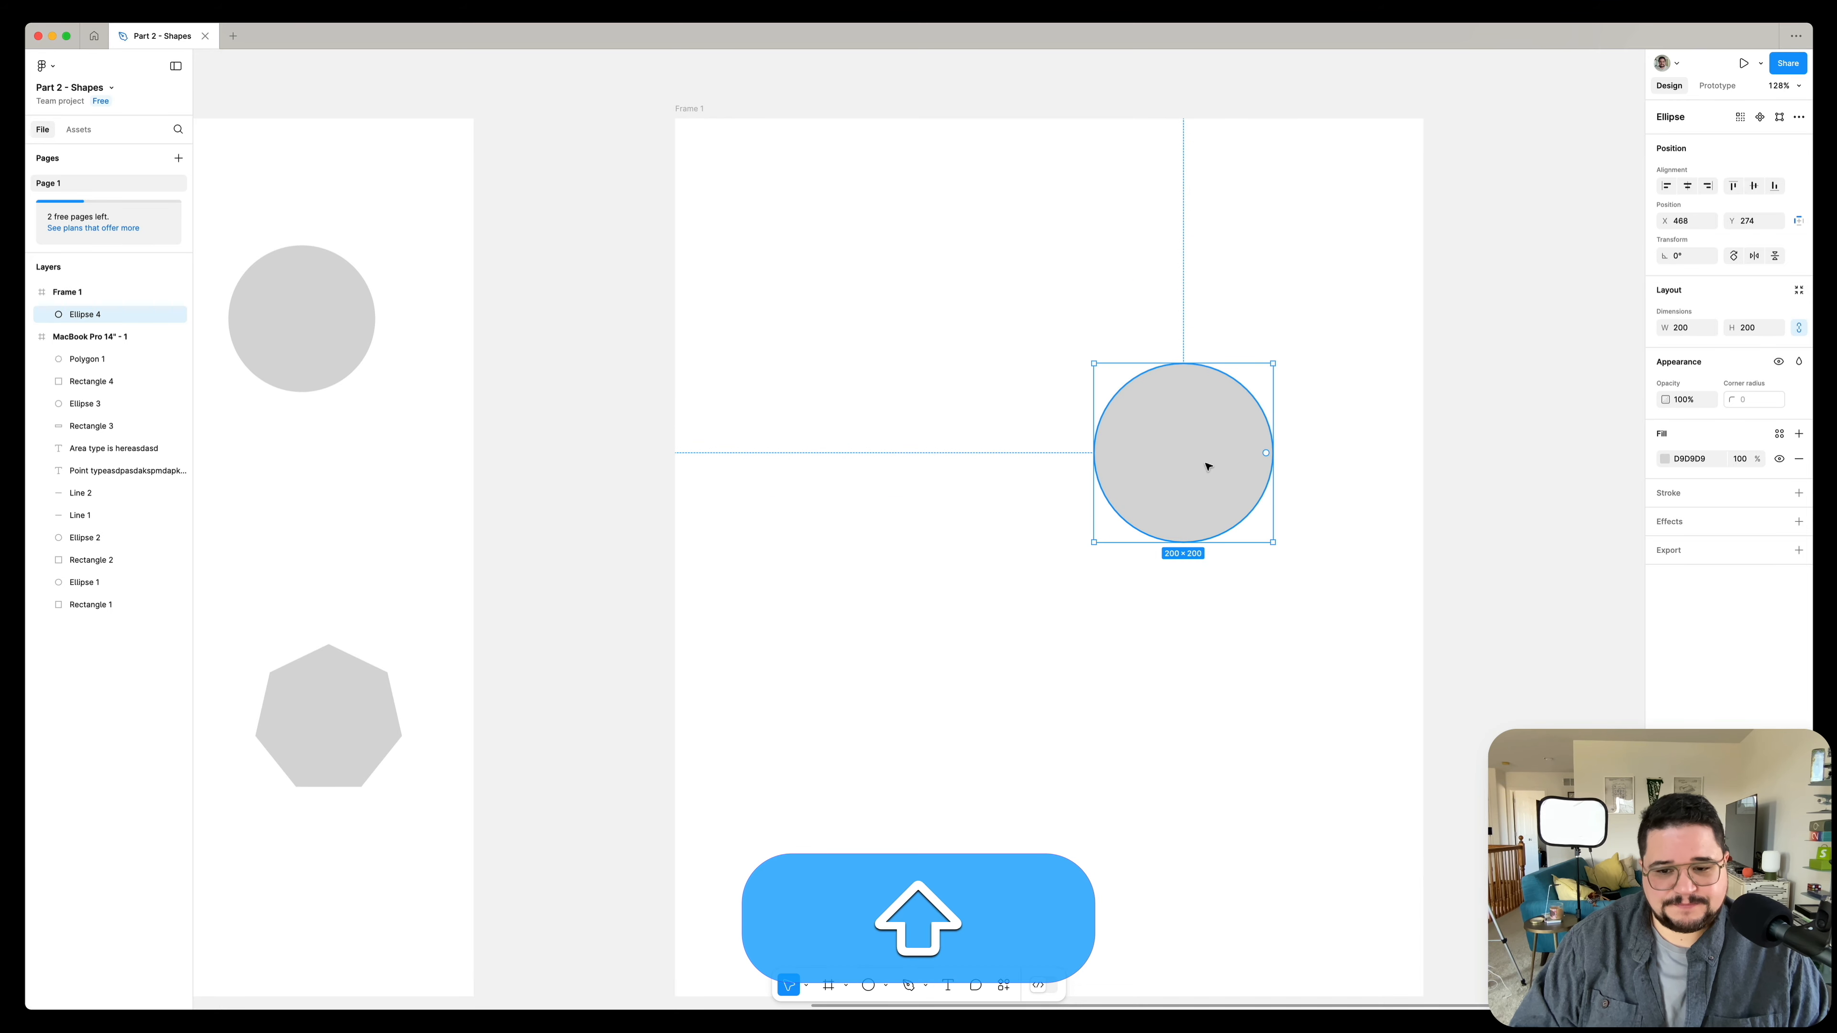
- Move the circle around the frame and into its upper-left corner at X 0, Y 0
left_click_drag(1207, 467, 1188, 418)
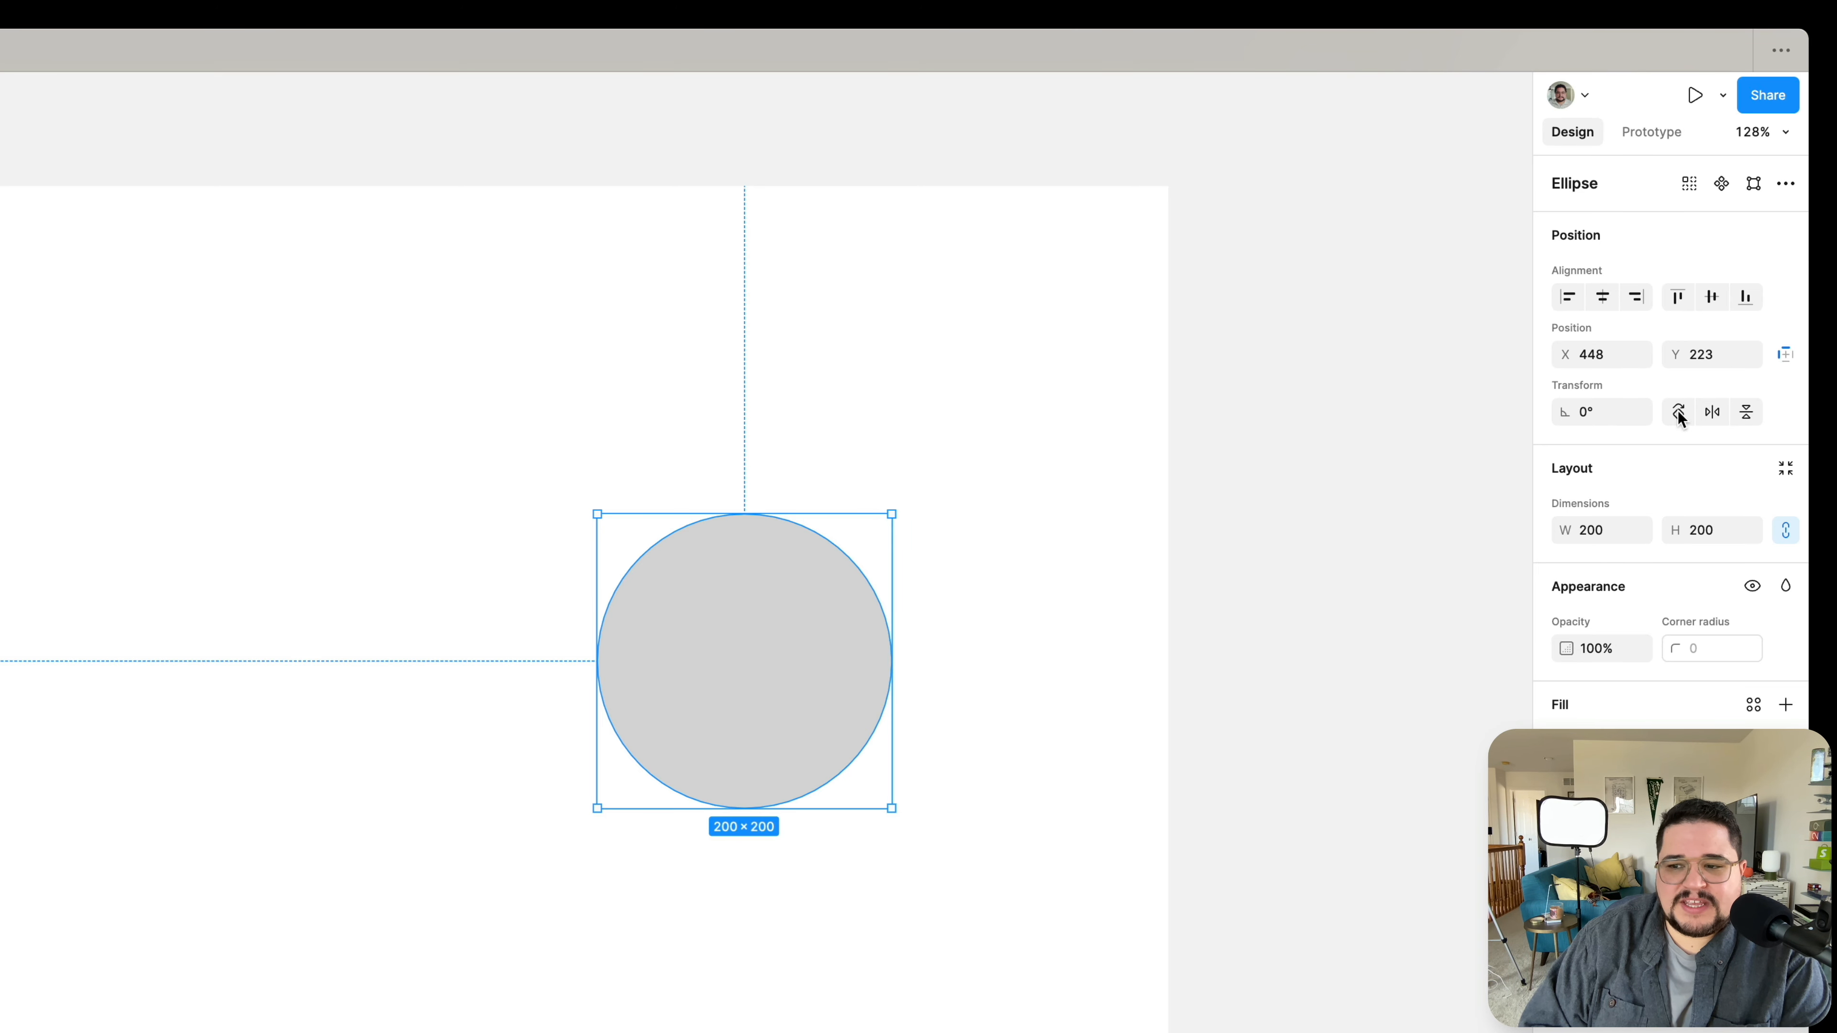
left_click_drag(696, 676, 38, 349)
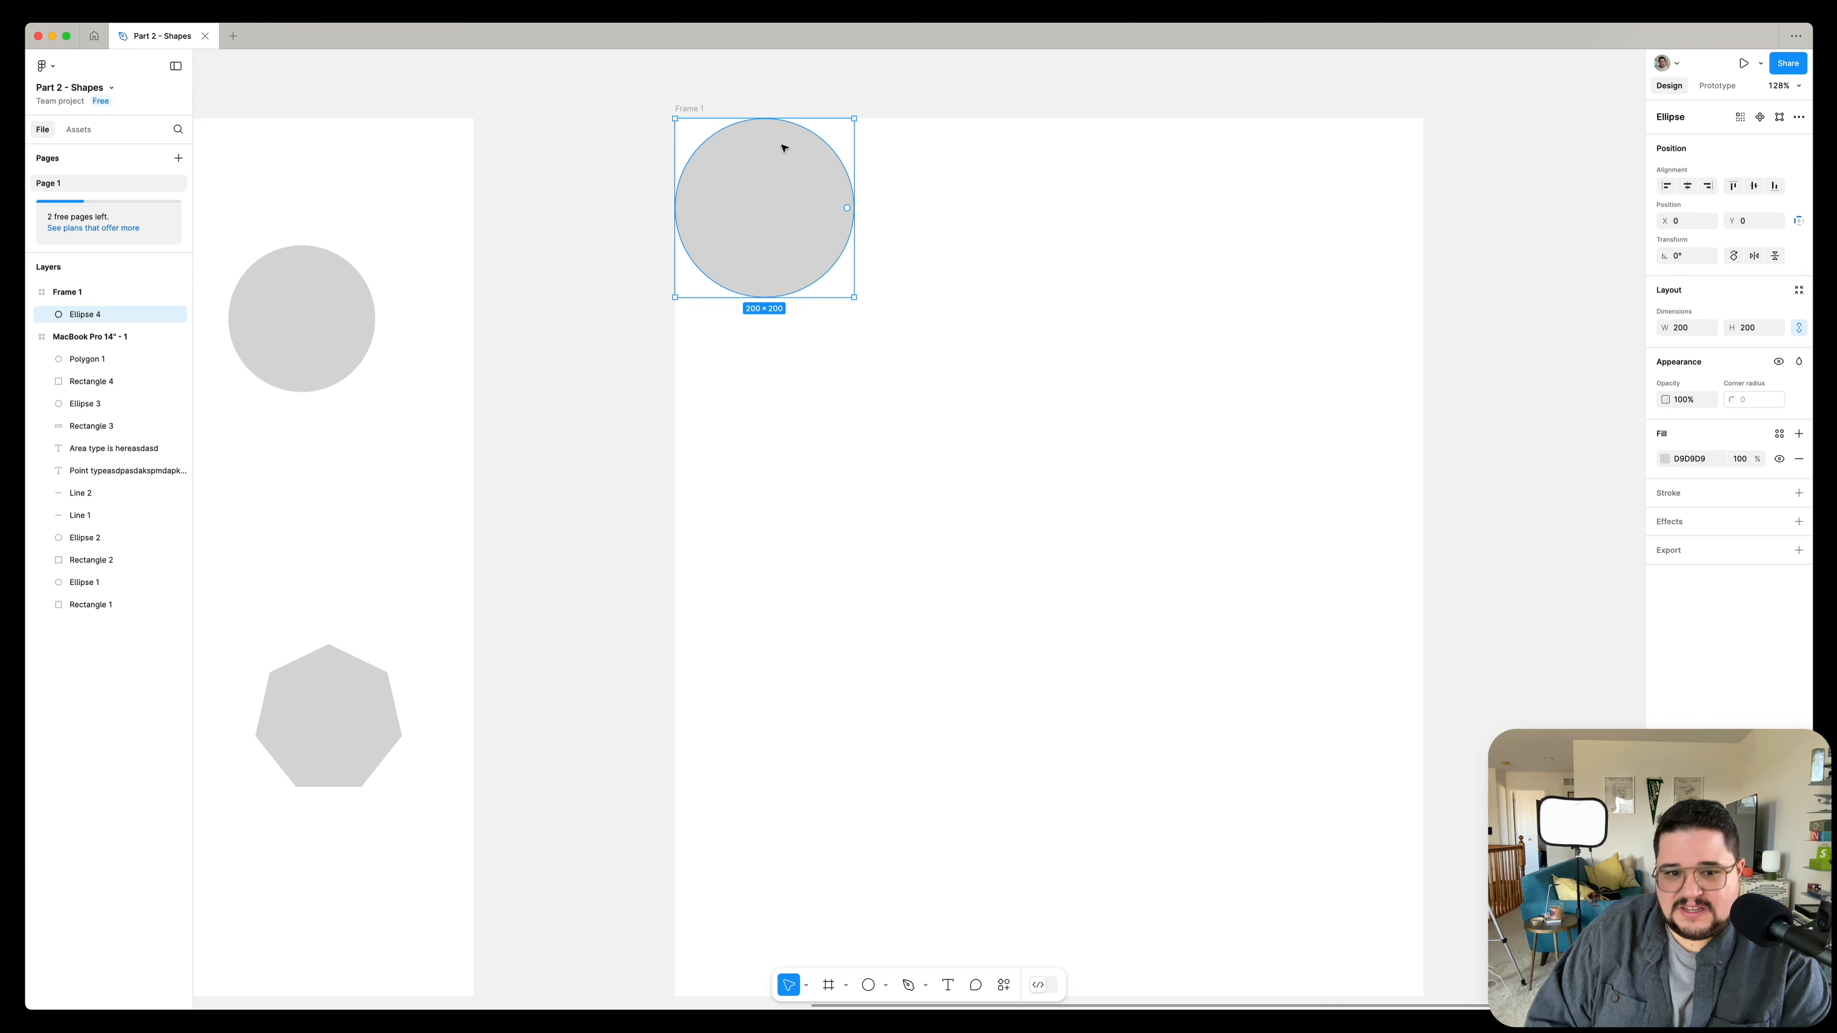
mouse_move(796, 204)
left_mouse_down()
mouse_move(758, 181)
mouse_move(796, 209)
left_mouse_up()
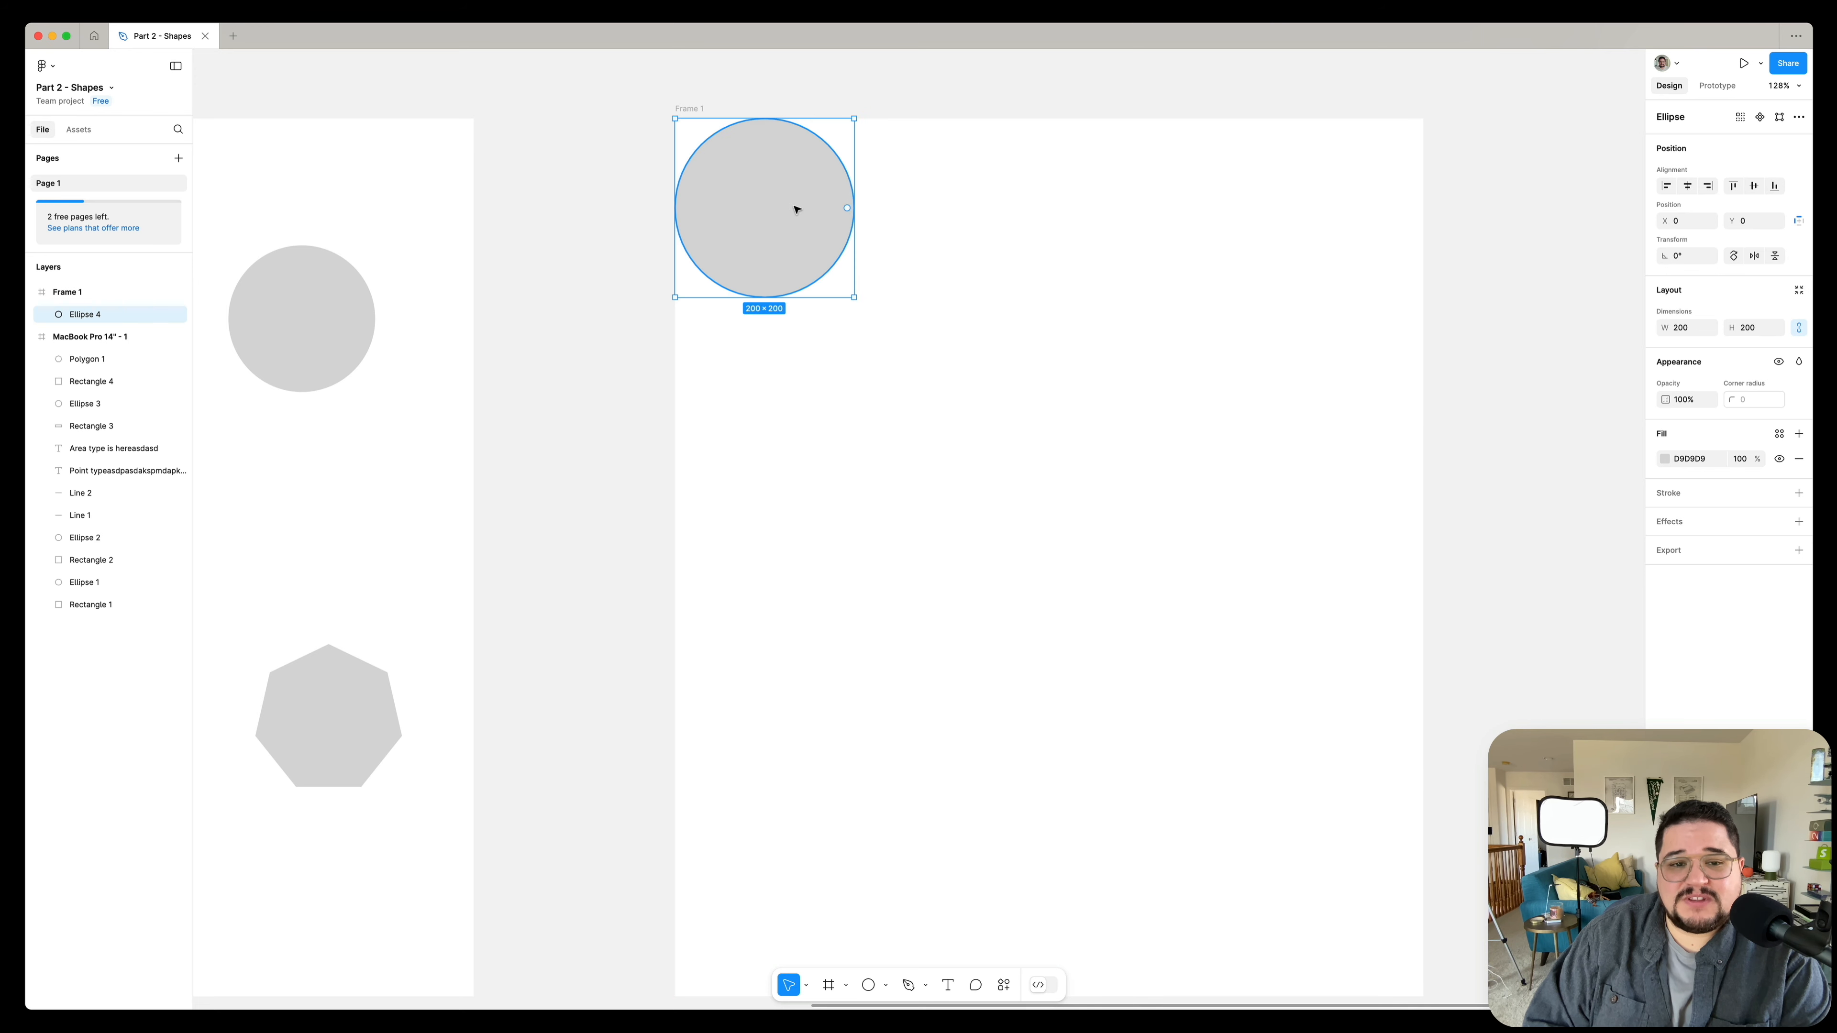
scroll(820, 213, "right", 3)
scroll(857, 234, "up", 2)
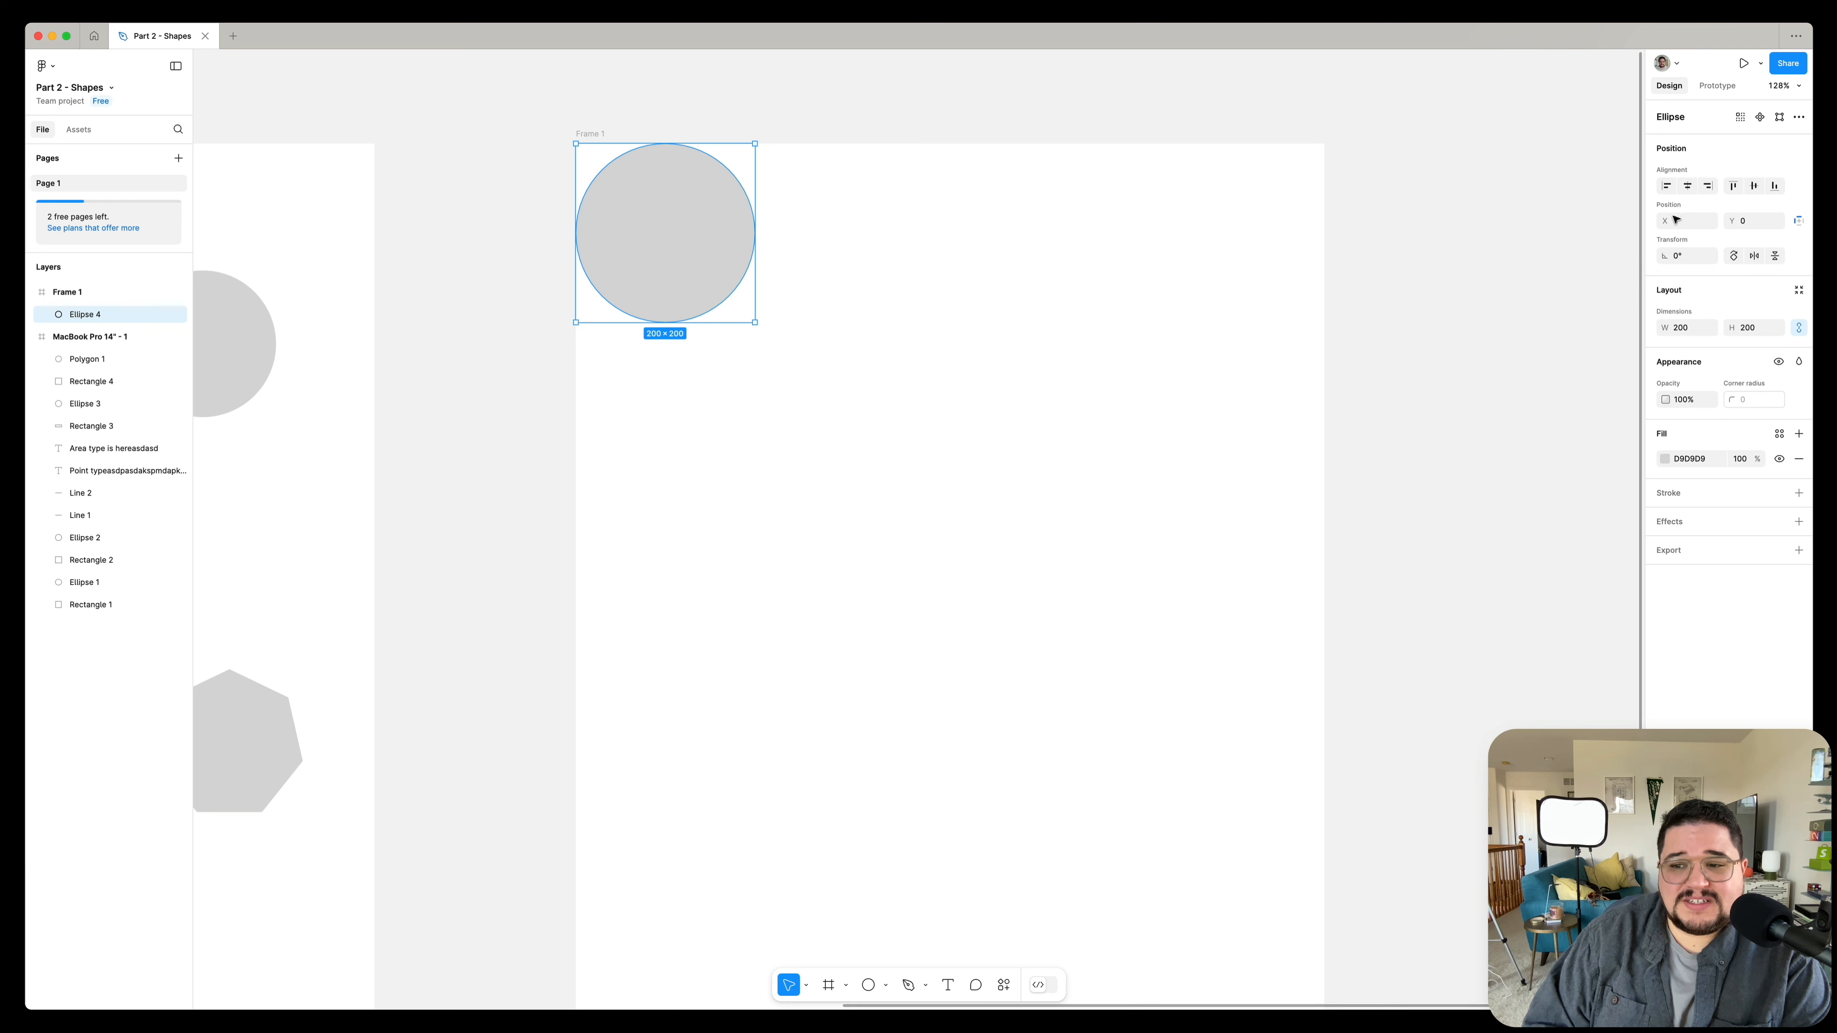
- Move the circle away from the corner, then set its position to X 50 and Y 50
left_click_drag(732, 215, 970, 315)
left_click(1655, 220)
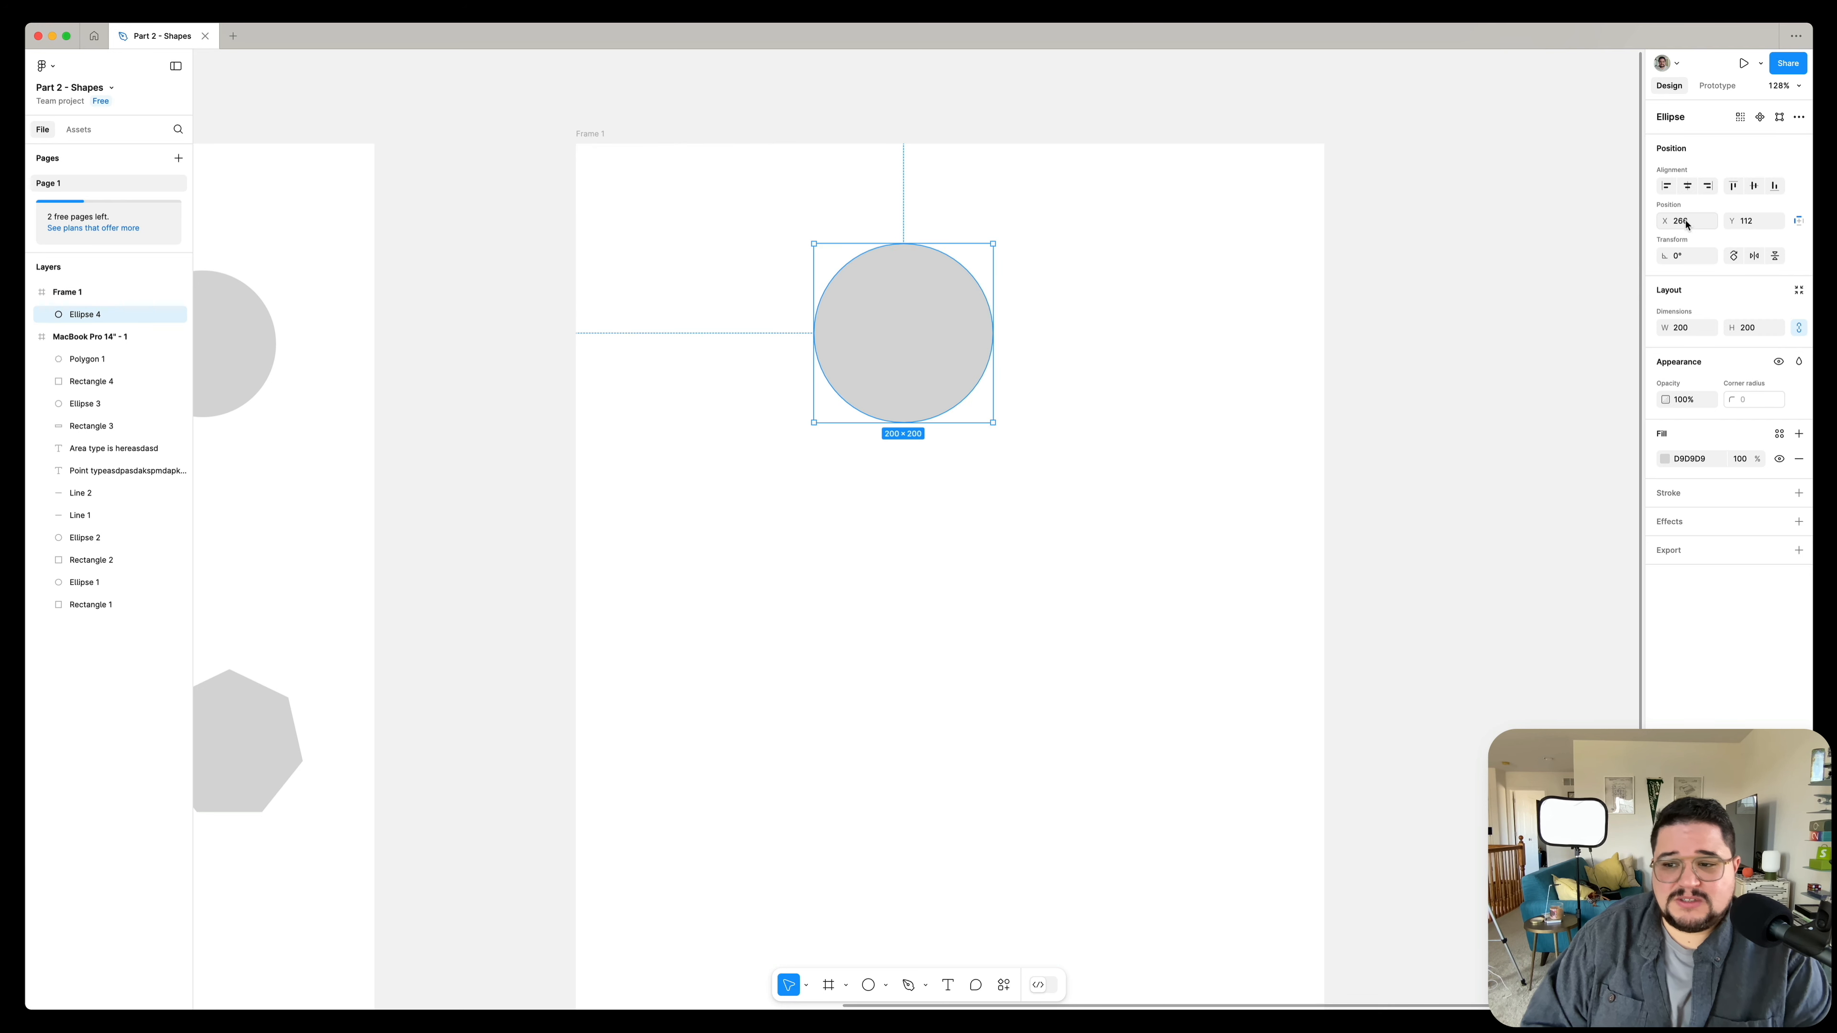
type("50")
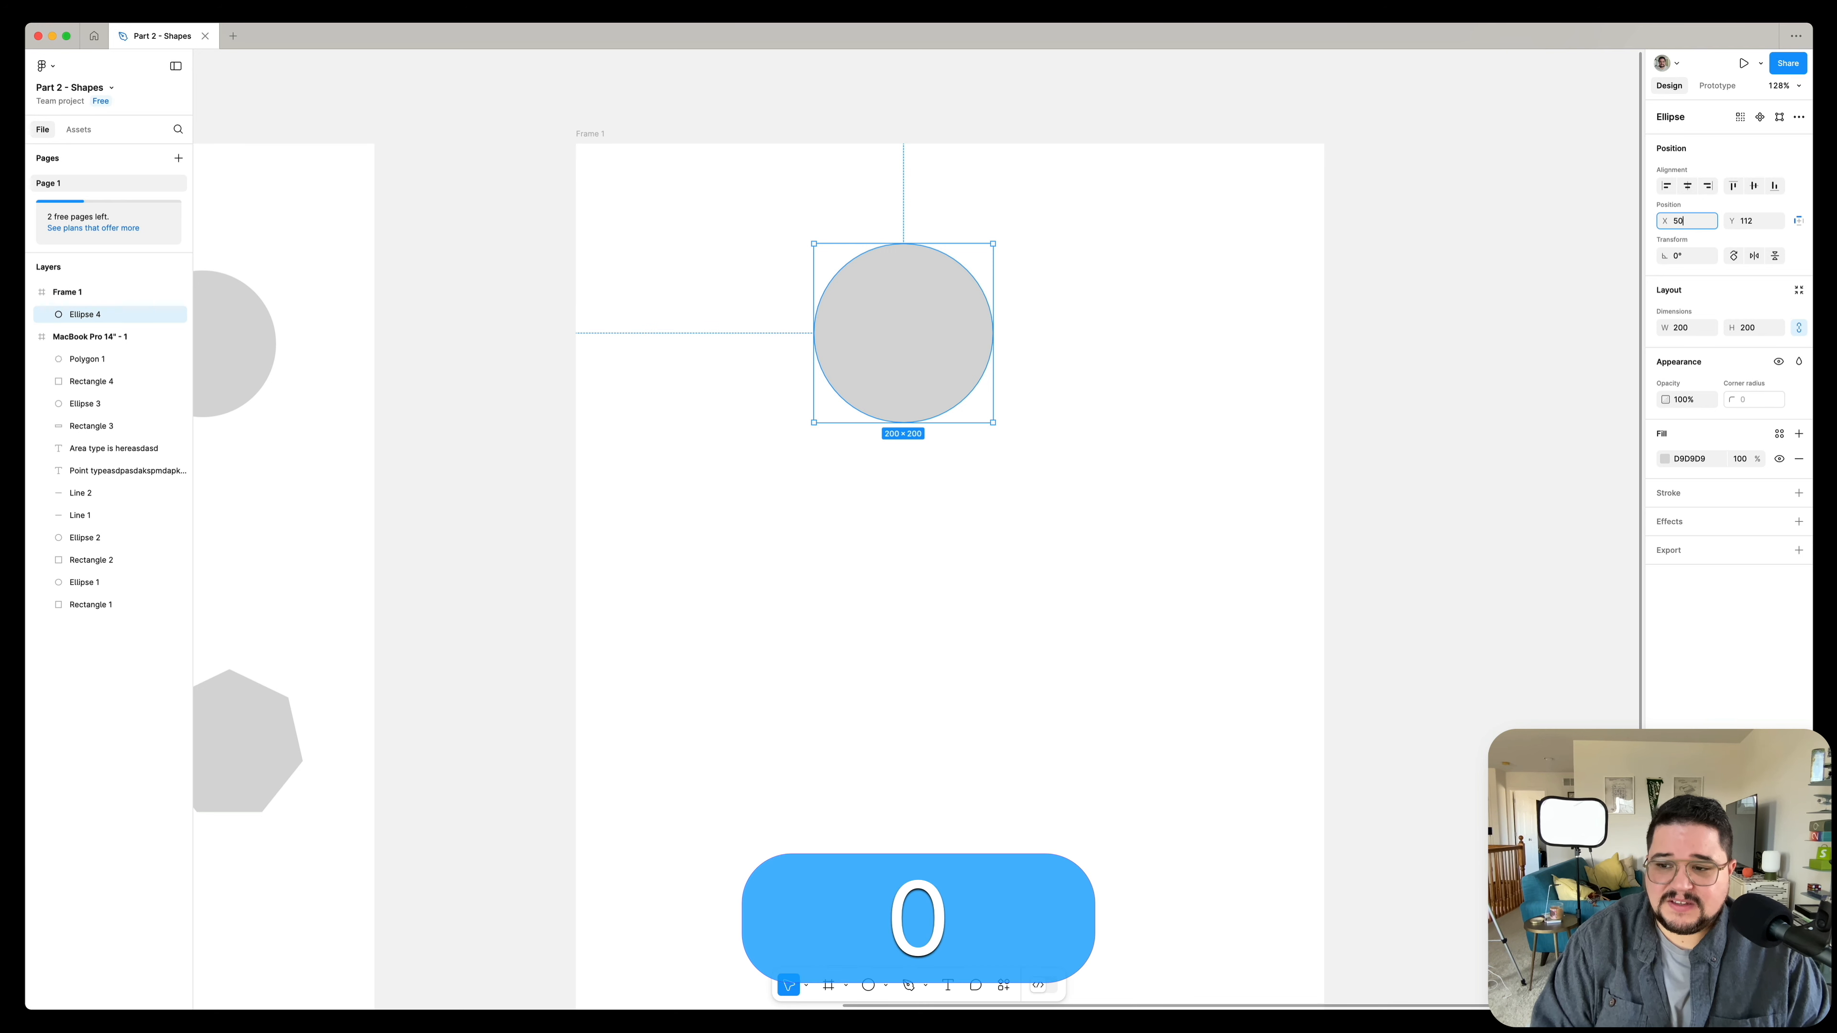
key("Tab")
type("50")
key("Return")
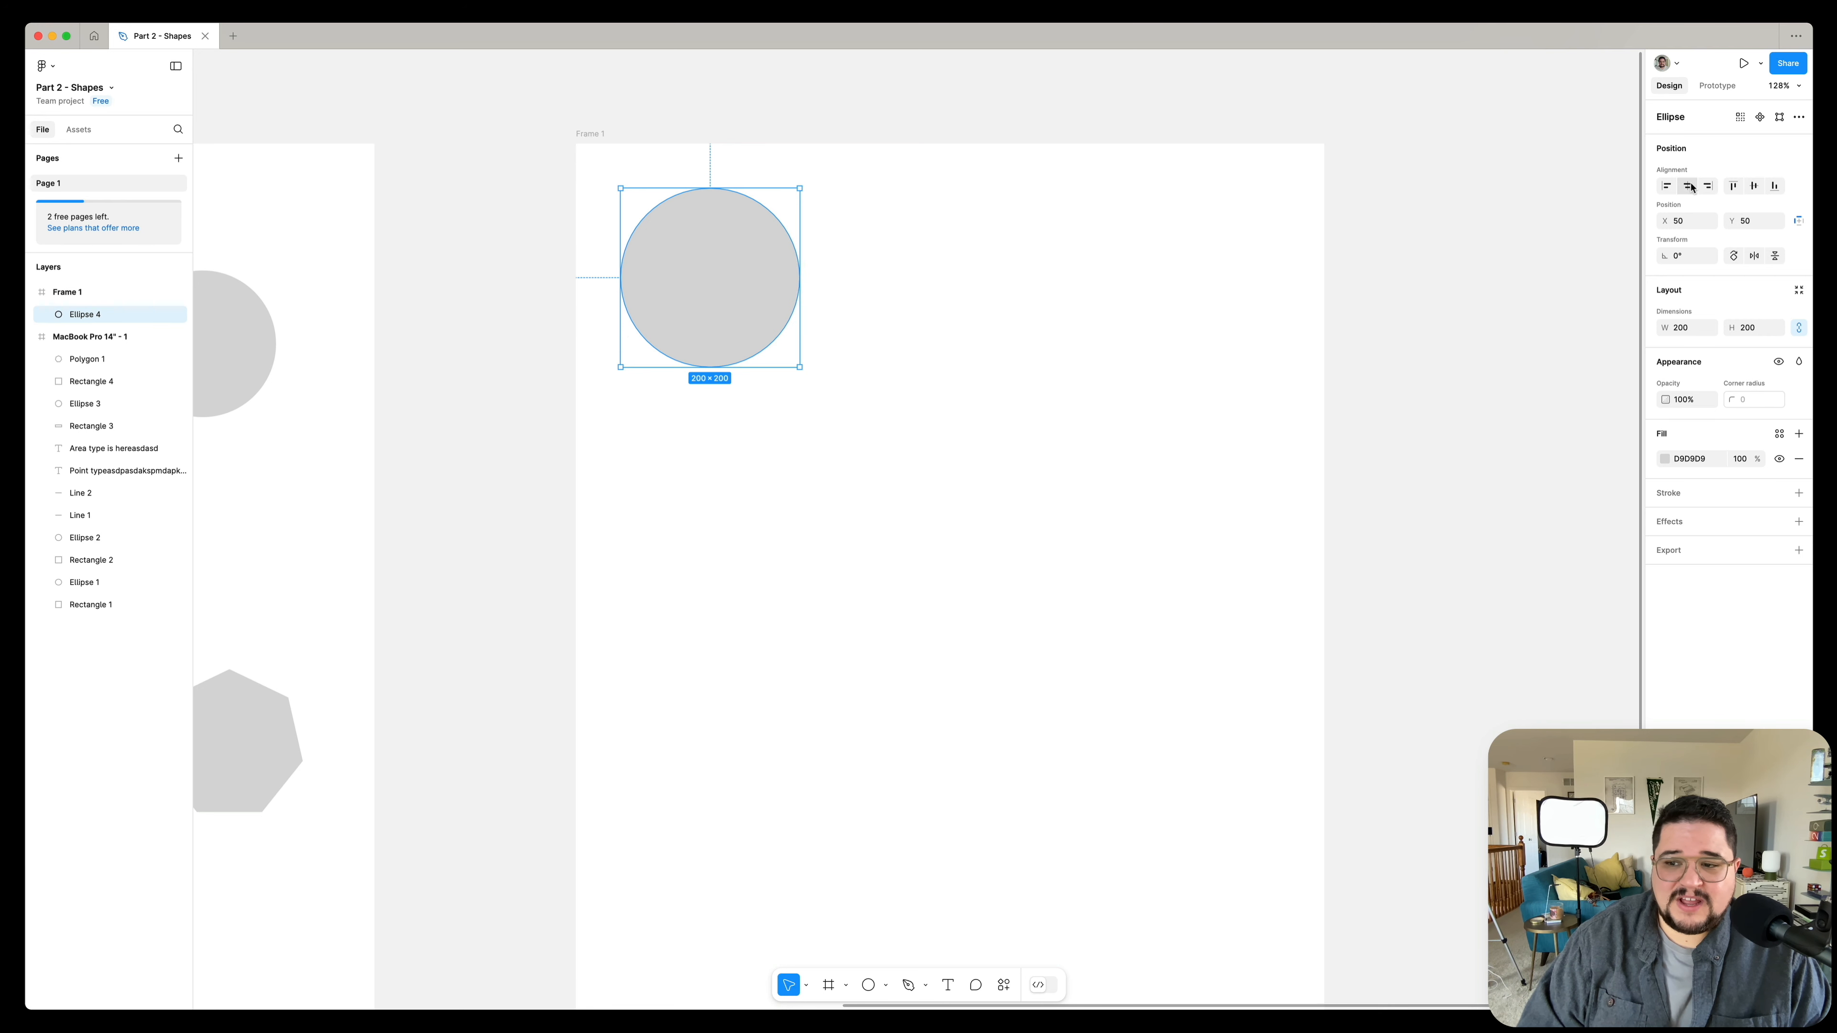
- Centre the circle both horizontally and vertically within its frame
left_click(1689, 186)
left_click(1755, 186)
scroll(1111, 510, "down", 3)
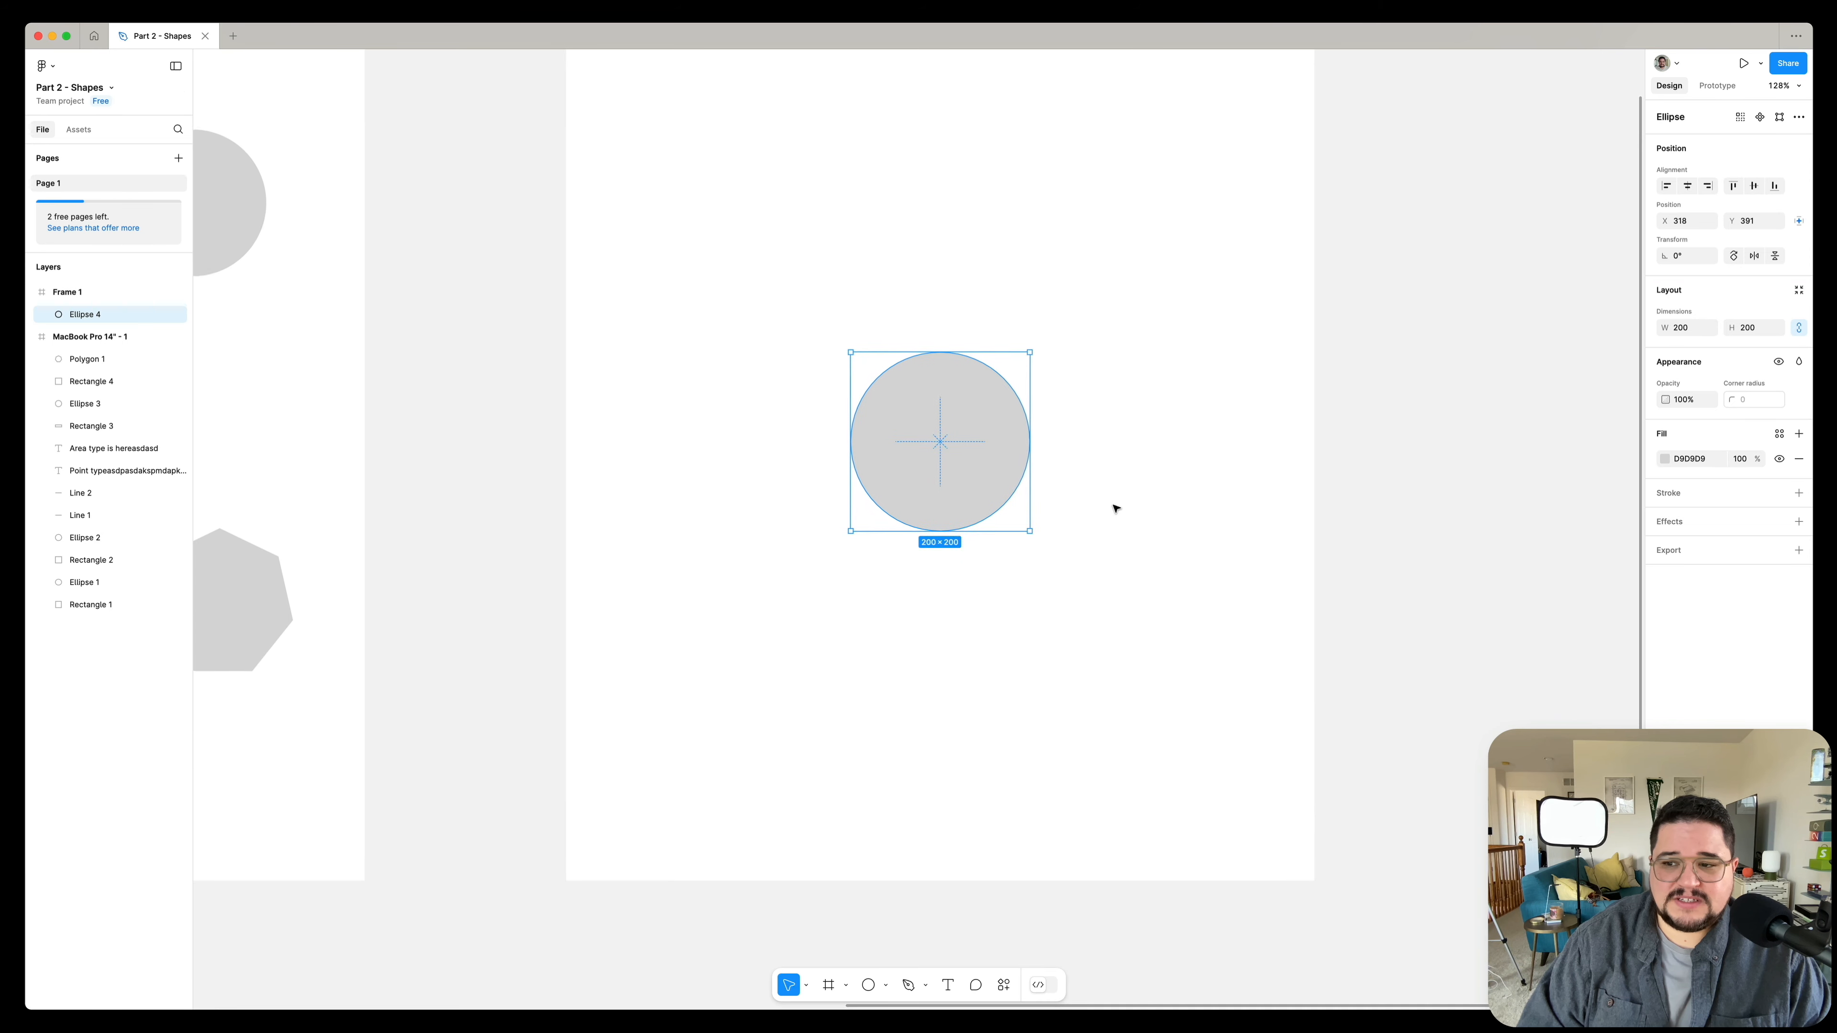
scroll(1111, 510, "down", 2)
scroll(1111, 510, "up", 1)
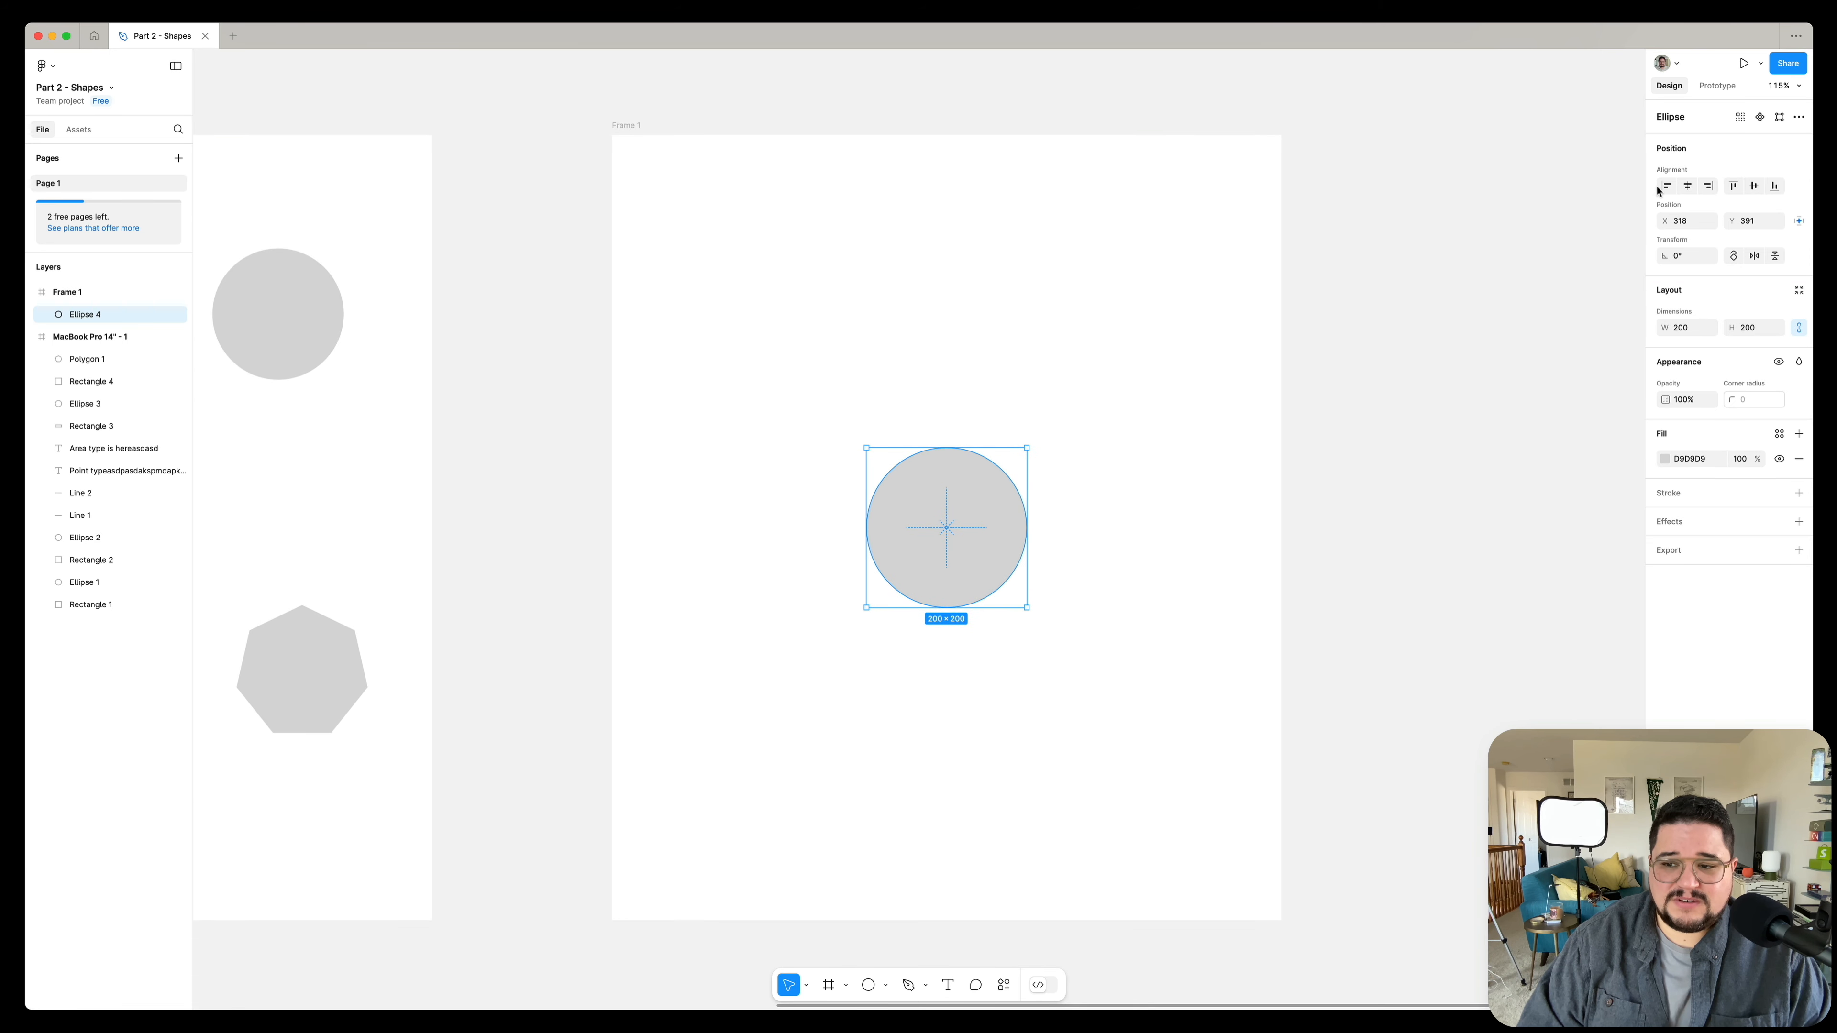
- Align the circle to the frame's left edge, then its right edge, and back to the horizontal centre
left_click(1665, 187)
left_click(1707, 186)
left_click(1688, 186)
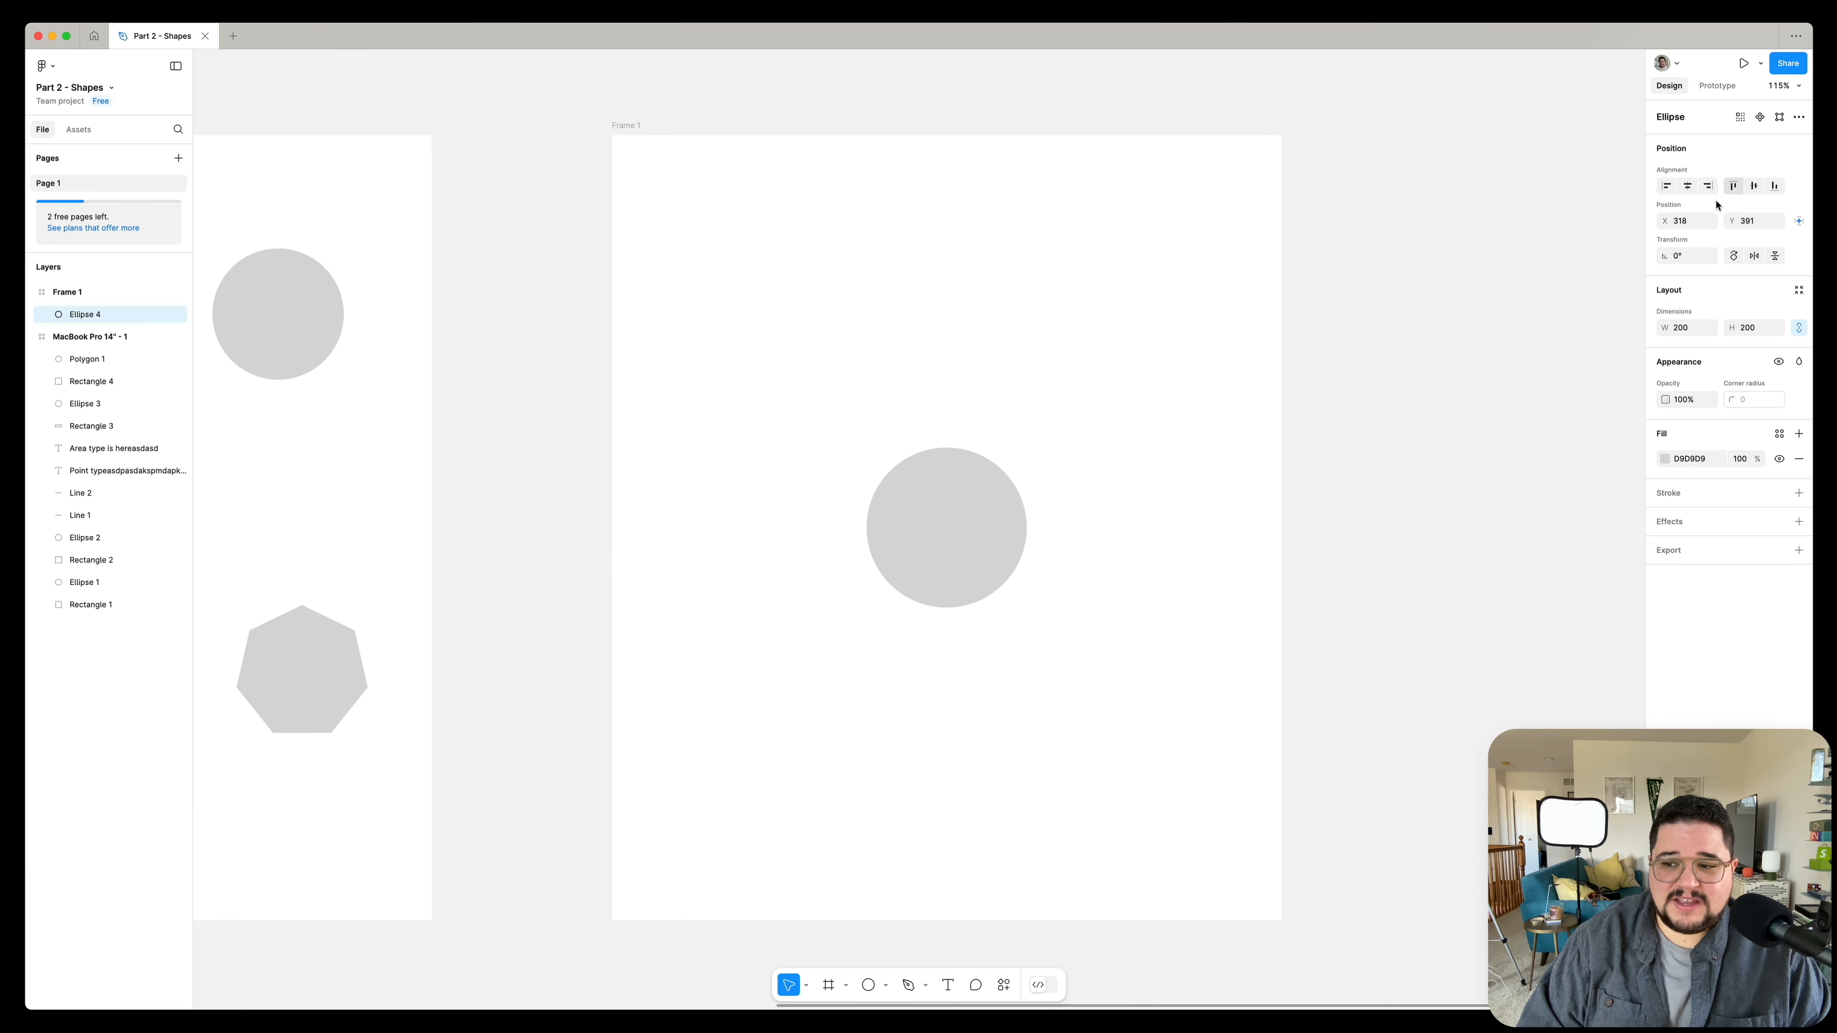
- Show the circle's constraint settings and align the circle to the frame's left edge
left_click(765, 489)
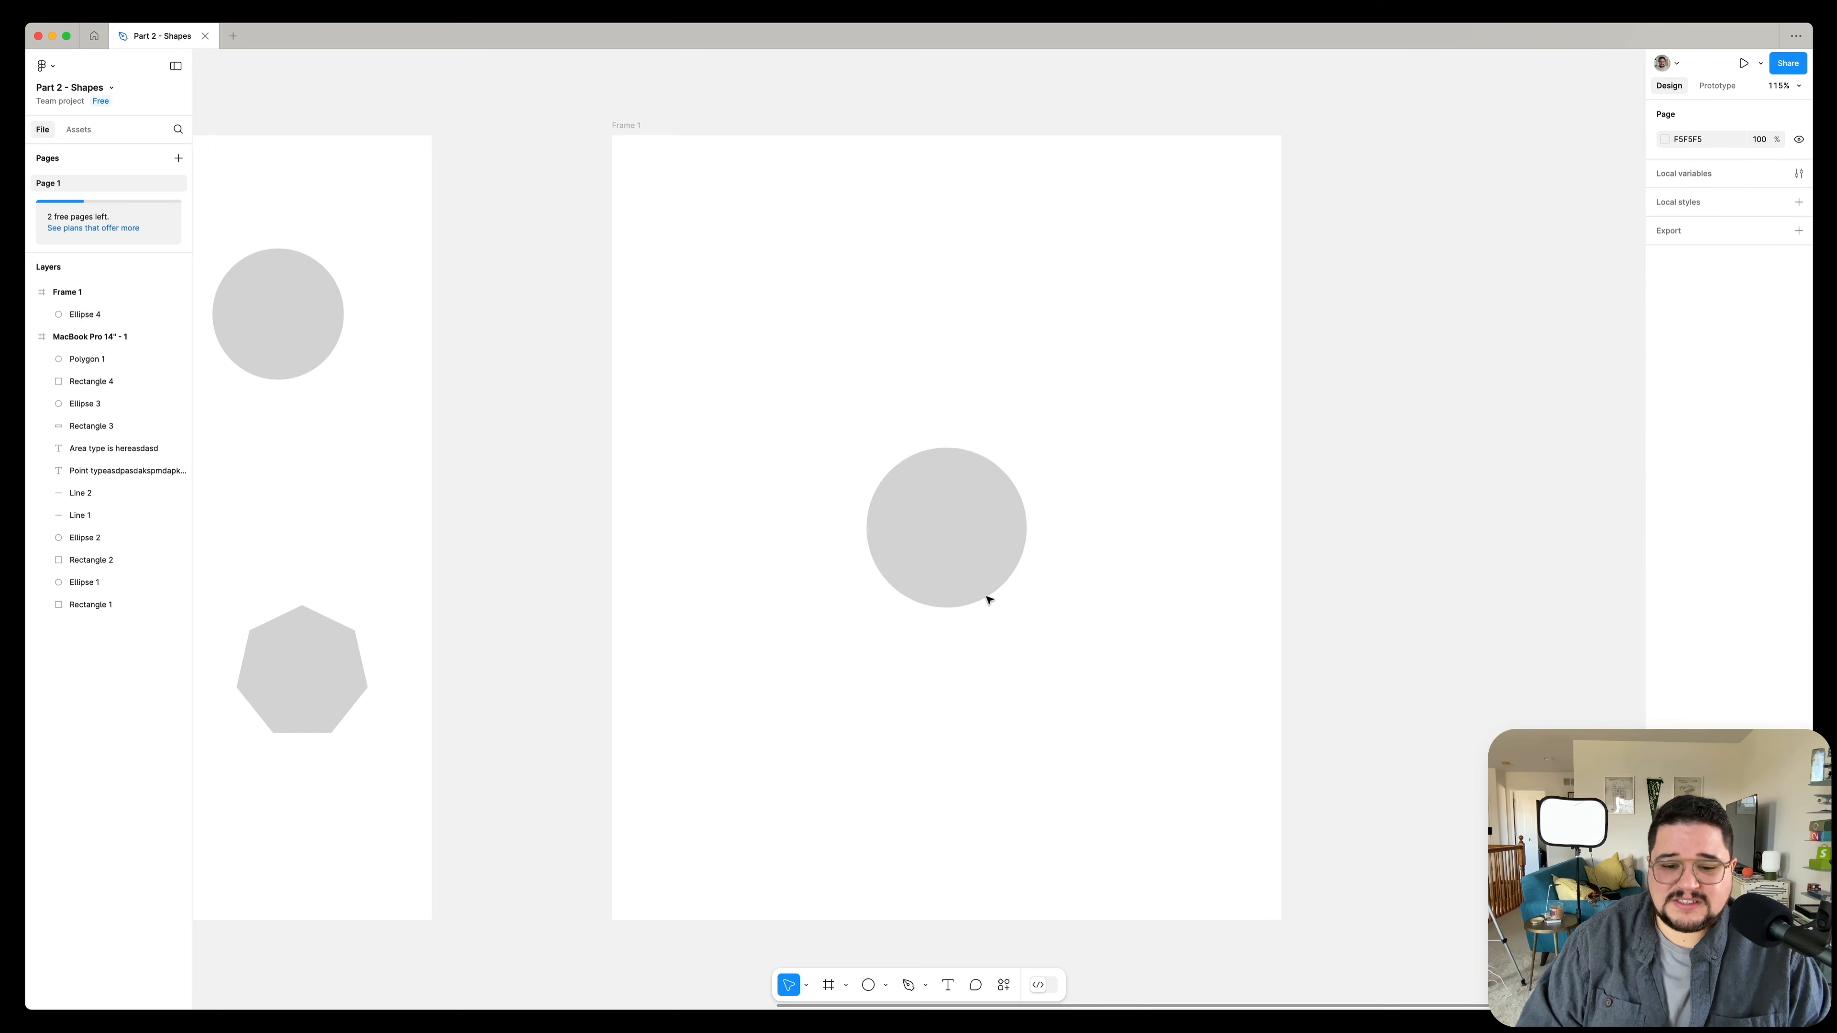
left_click(958, 506)
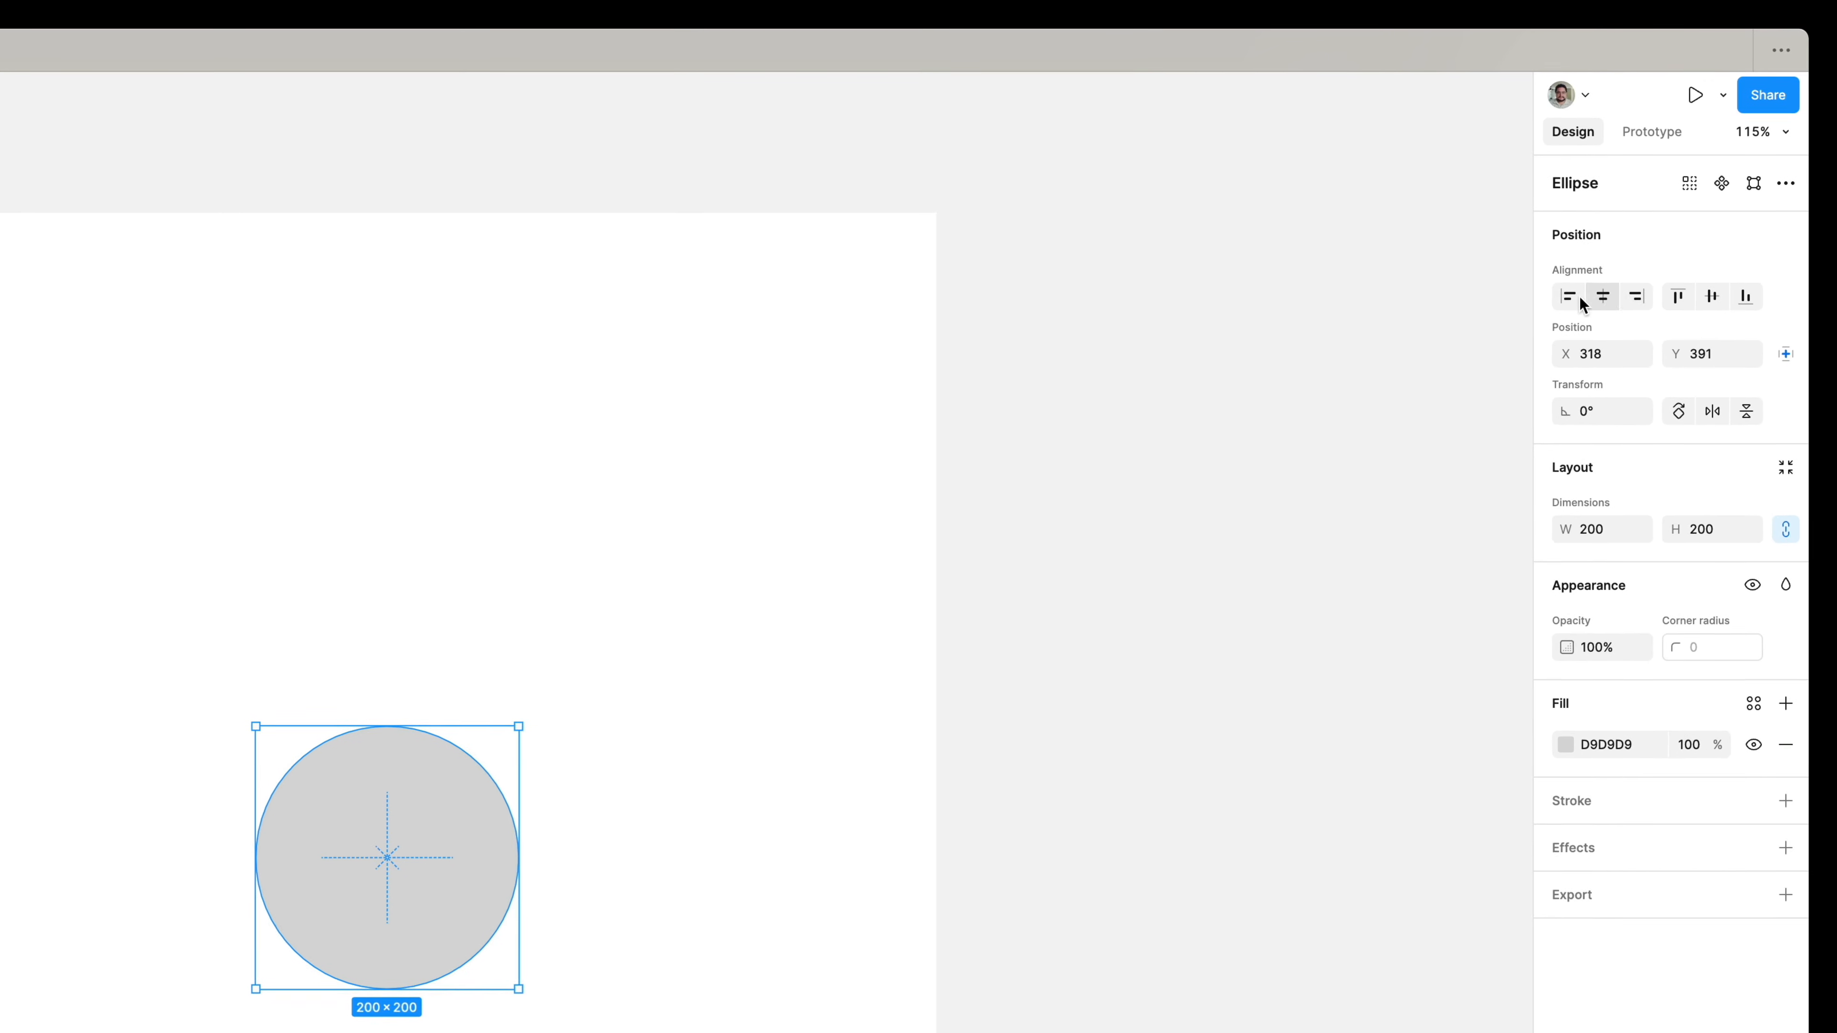
left_click(1786, 354)
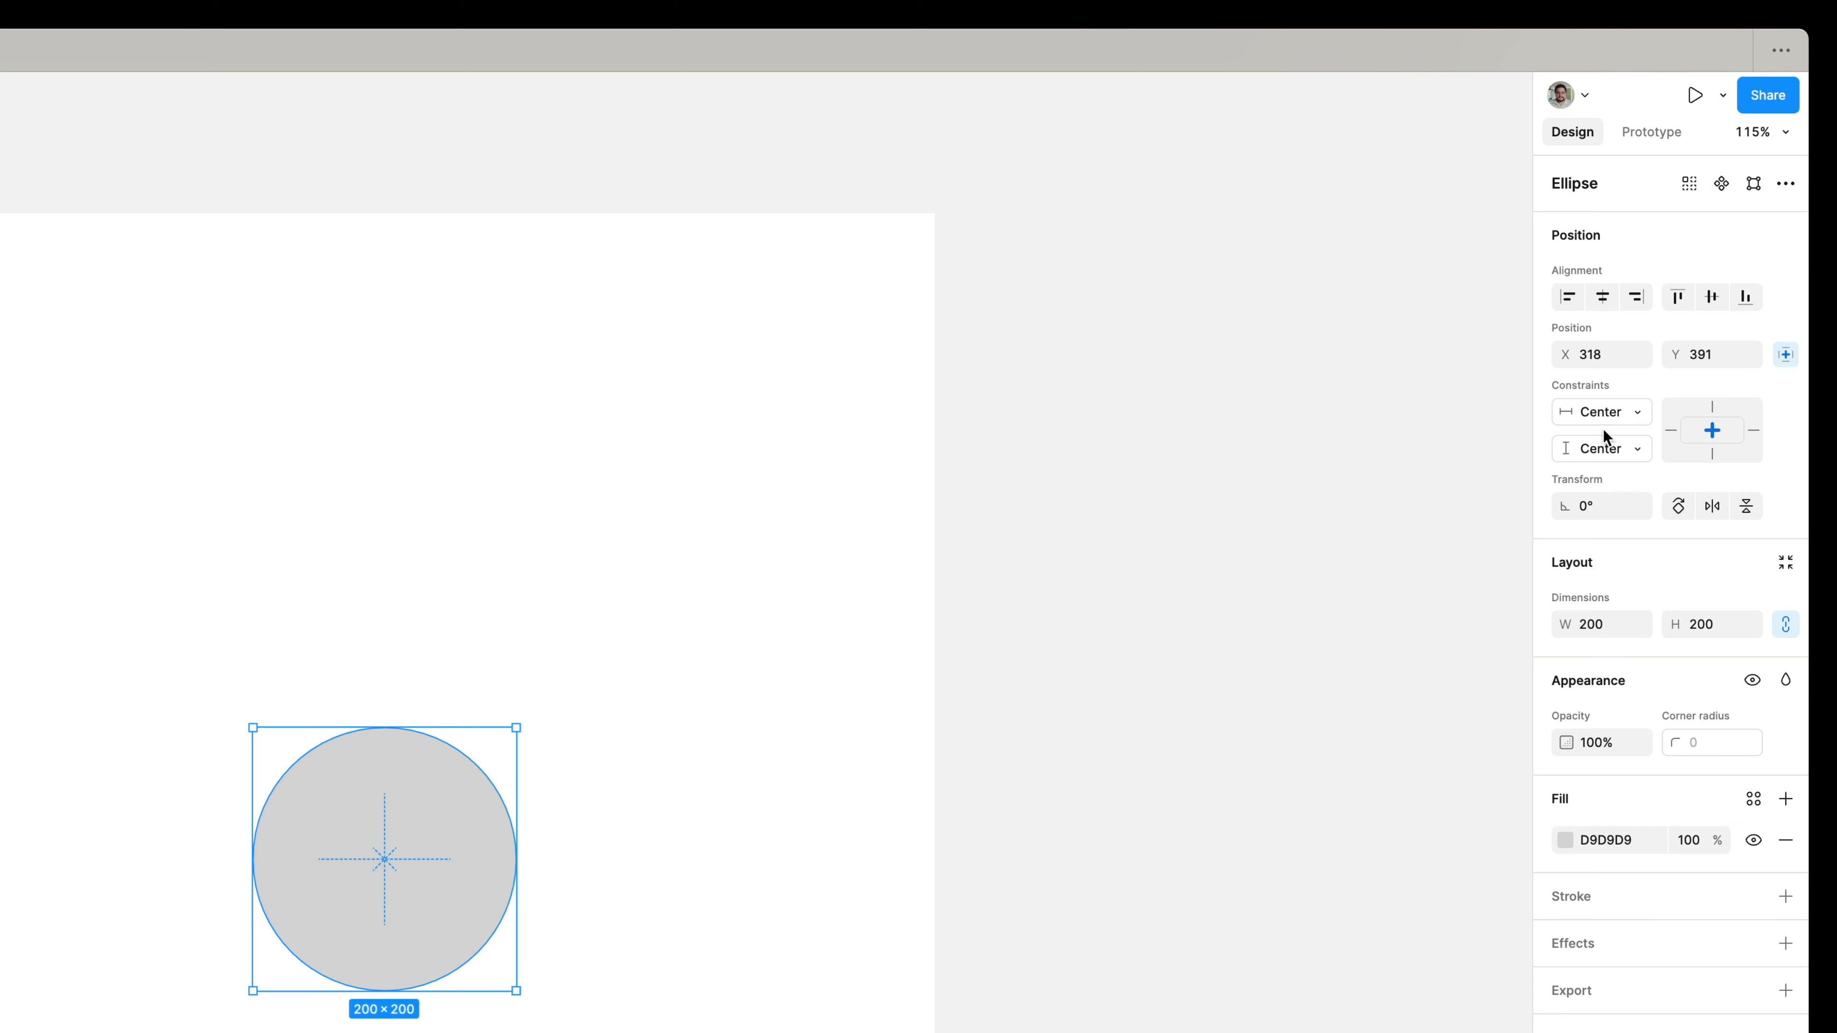
left_click(1562, 298)
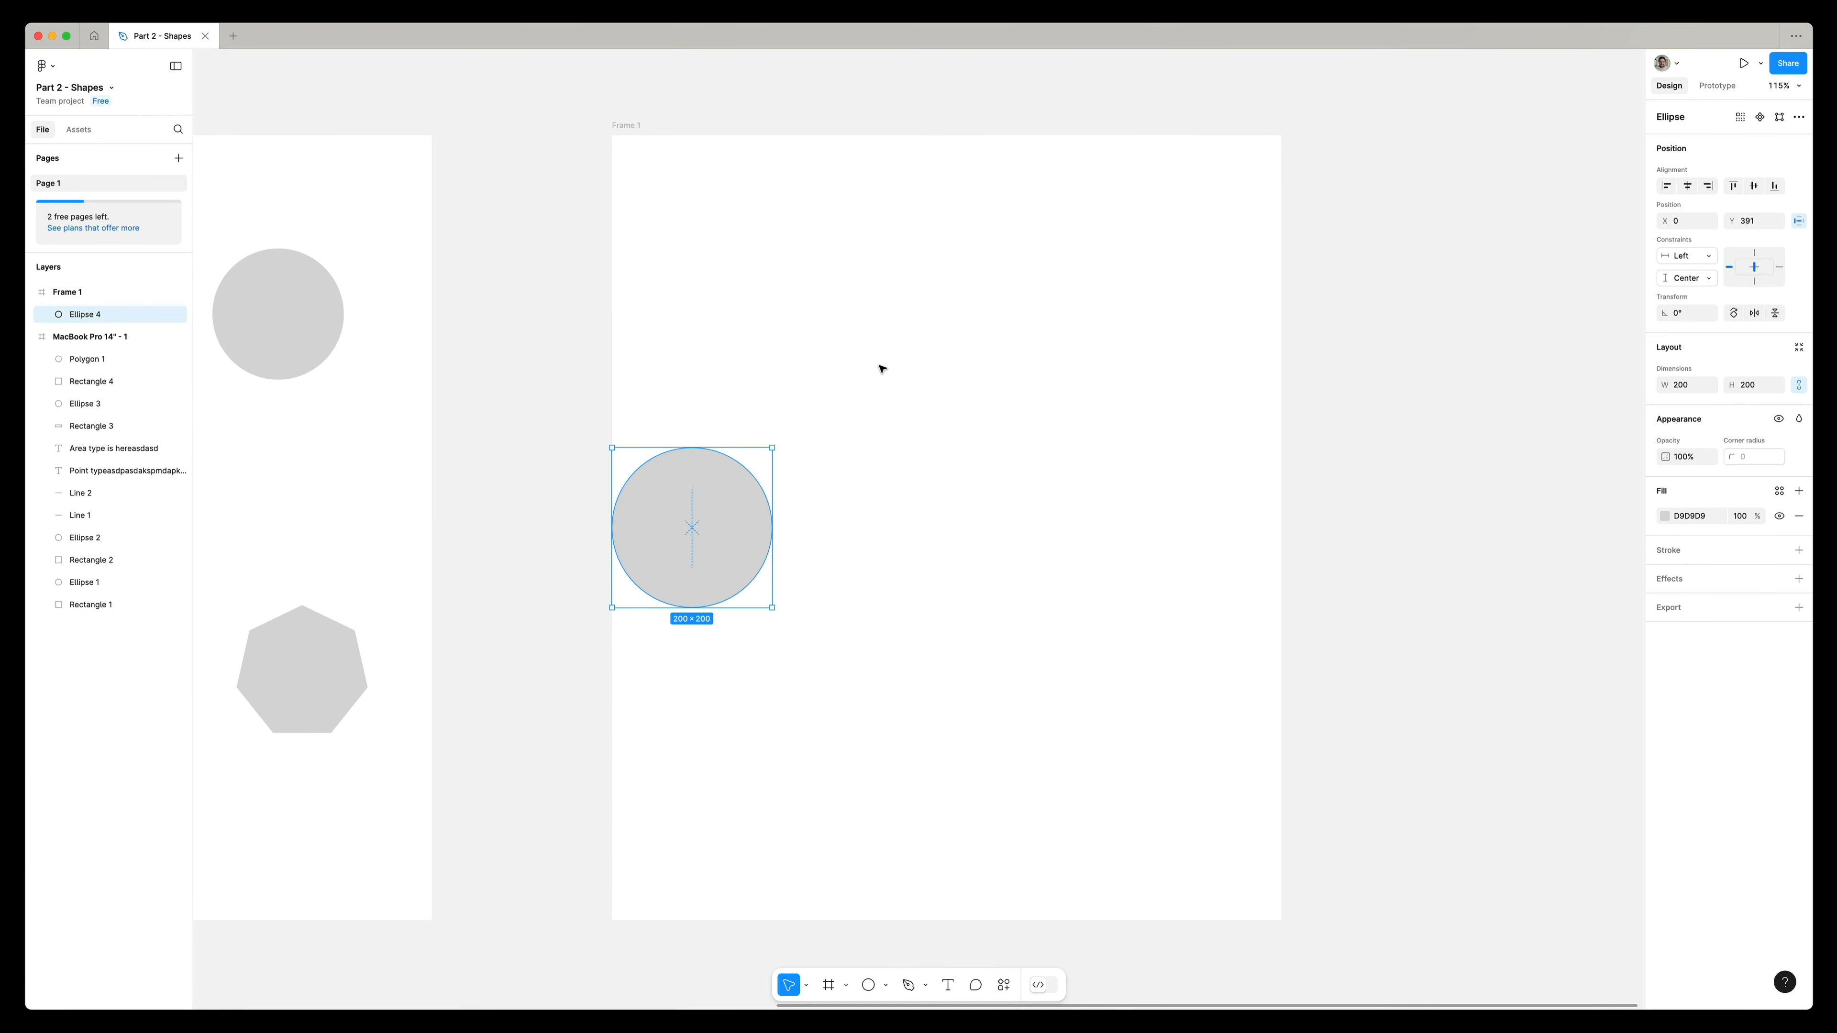
- Duplicate Frame 1 with its circle and place the copy to its right at about X 3081, Y 150
key("shift+1")
left_click(881, 369)
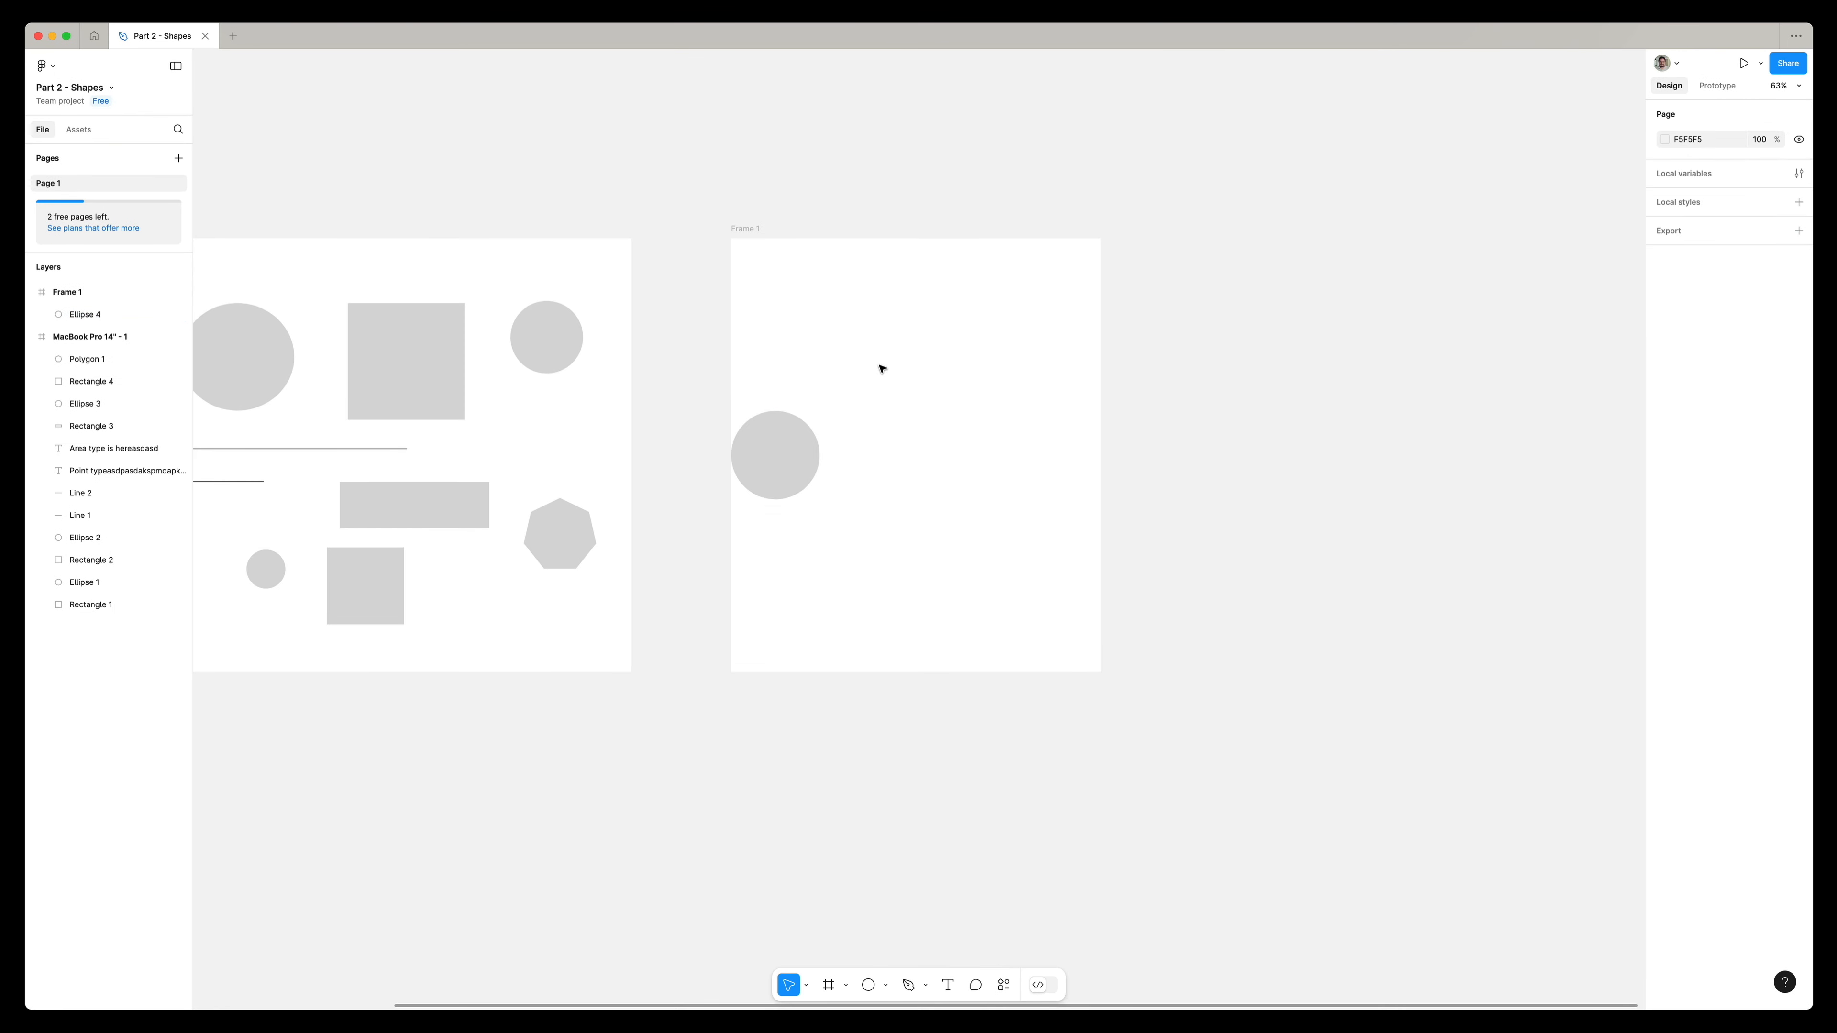
left_click(747, 233)
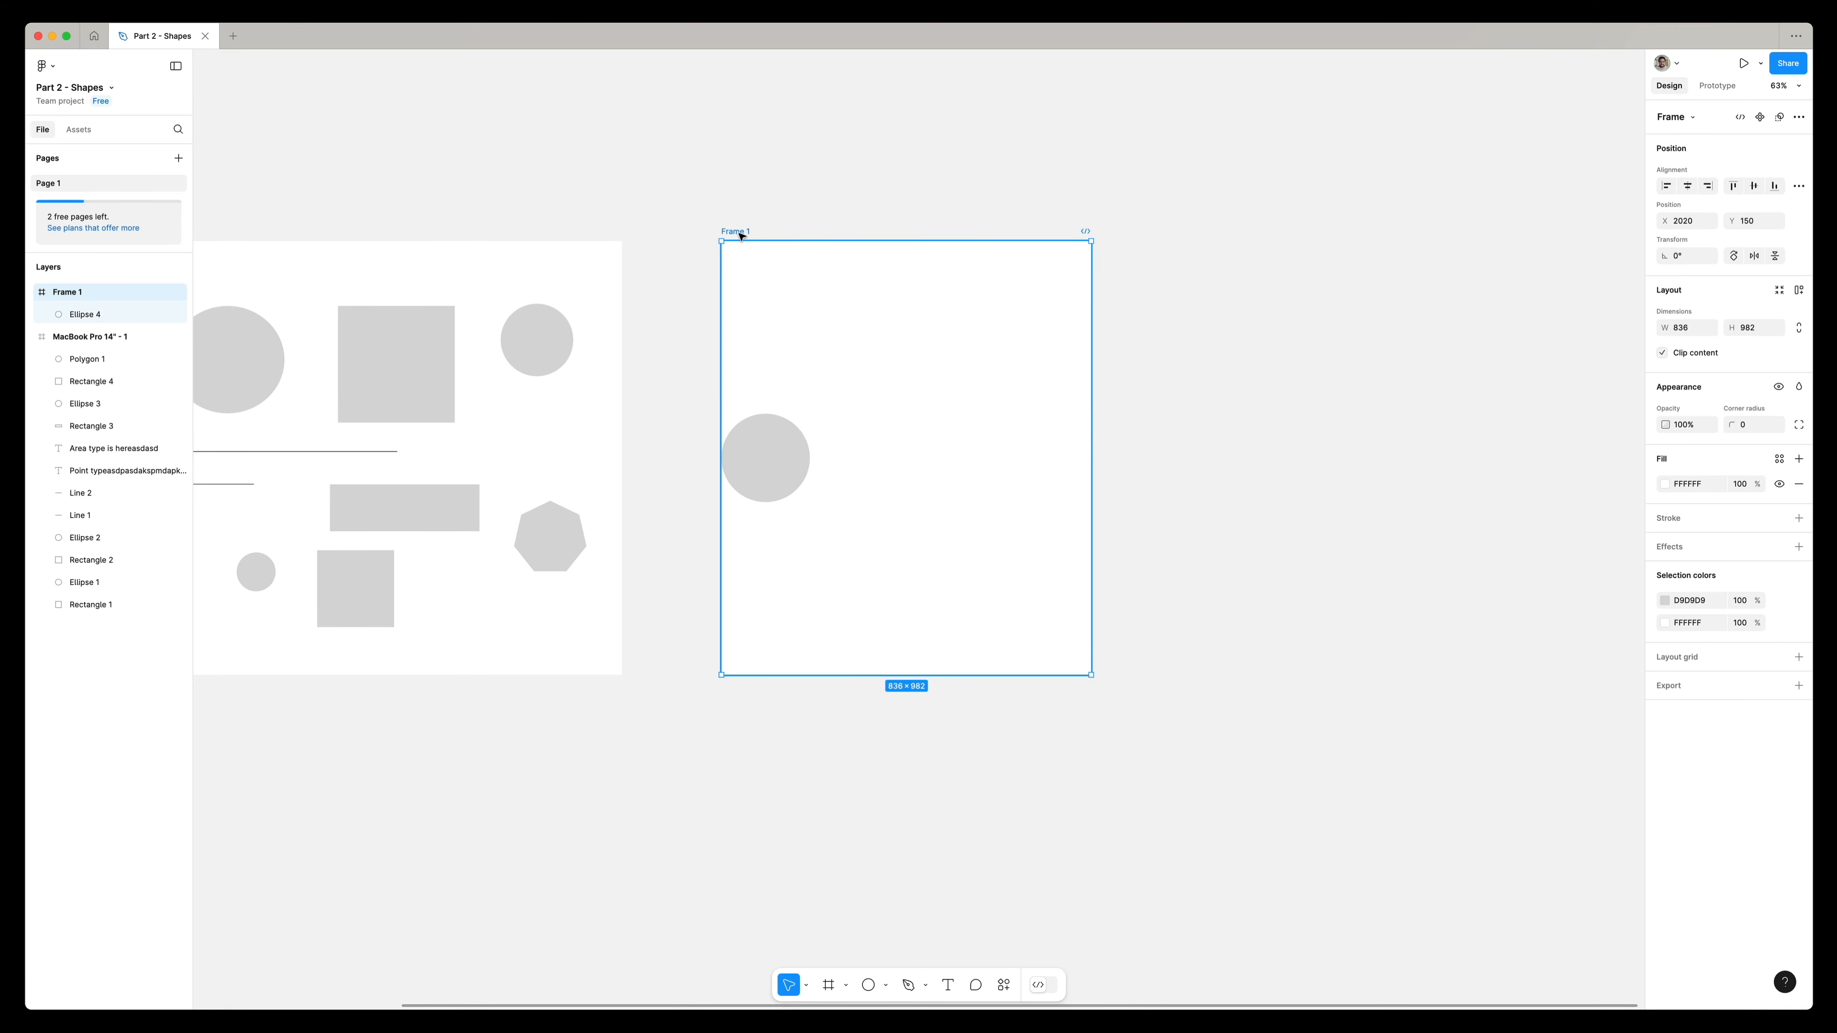
left_click_drag(740, 235, 1202, 233, "alt")
scroll(1203, 232, "up", 6)
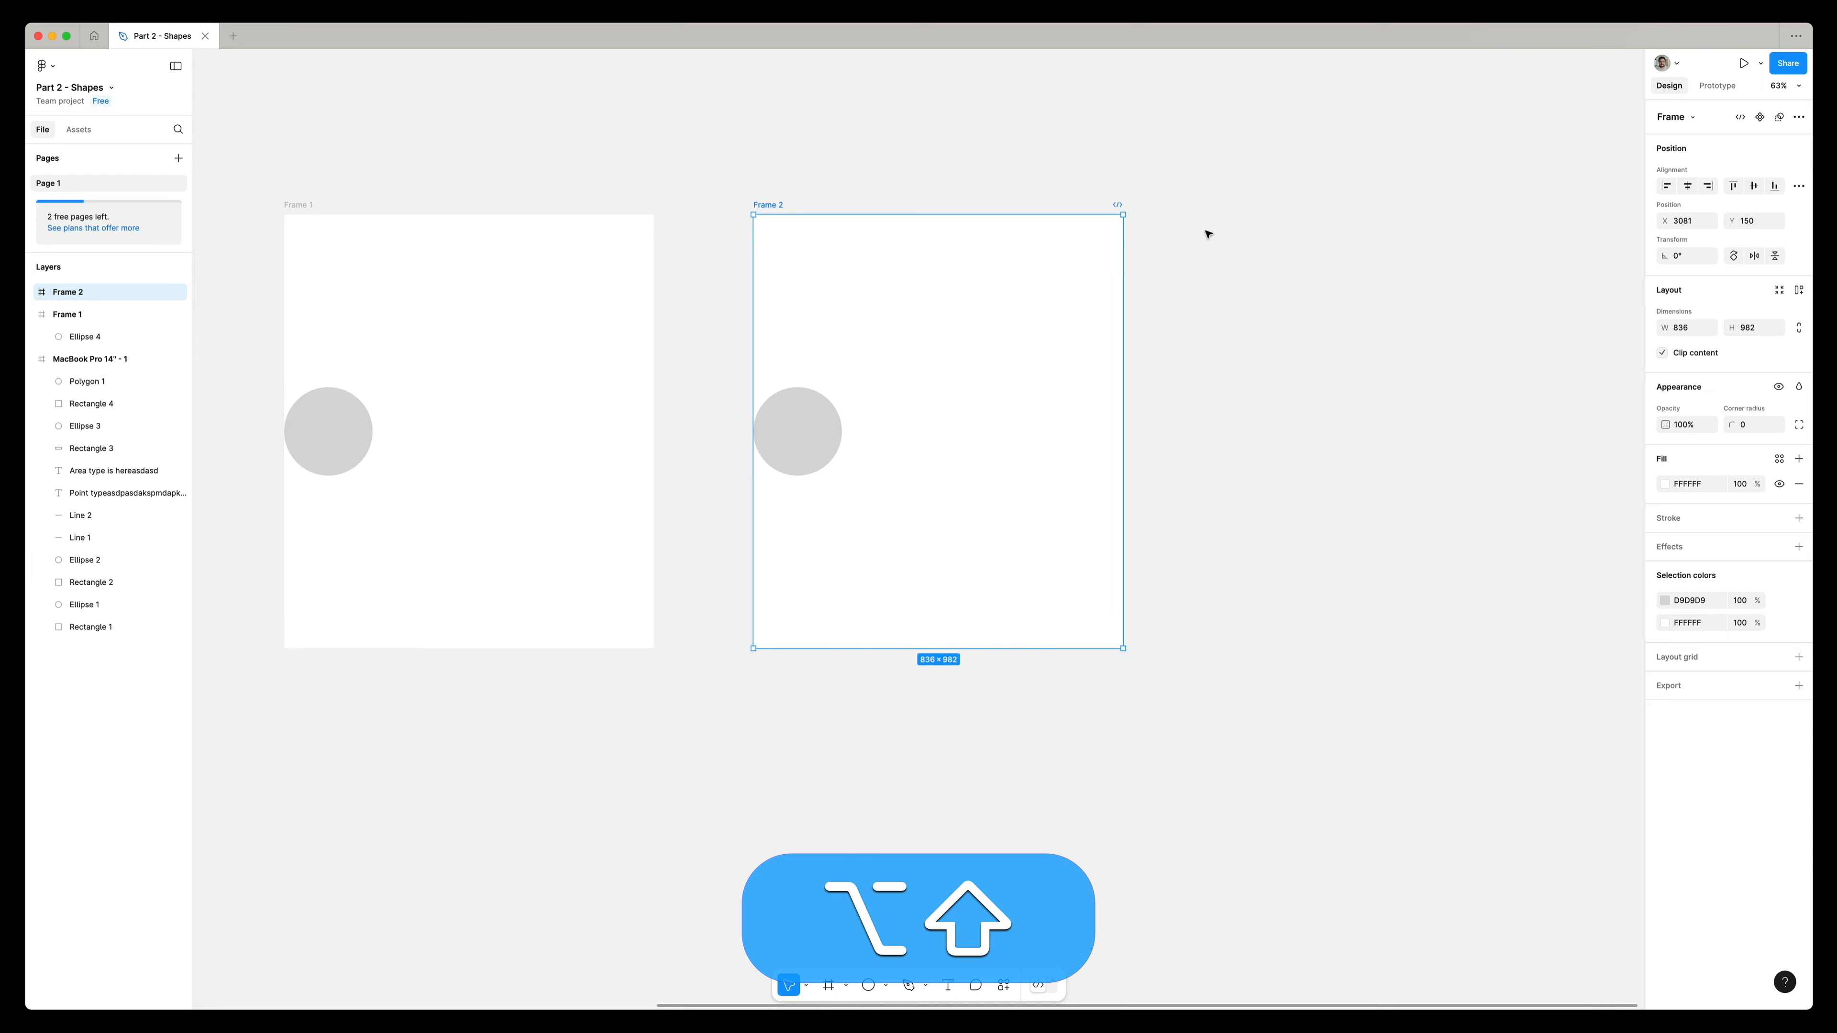
scroll(1203, 230, "down", 5)
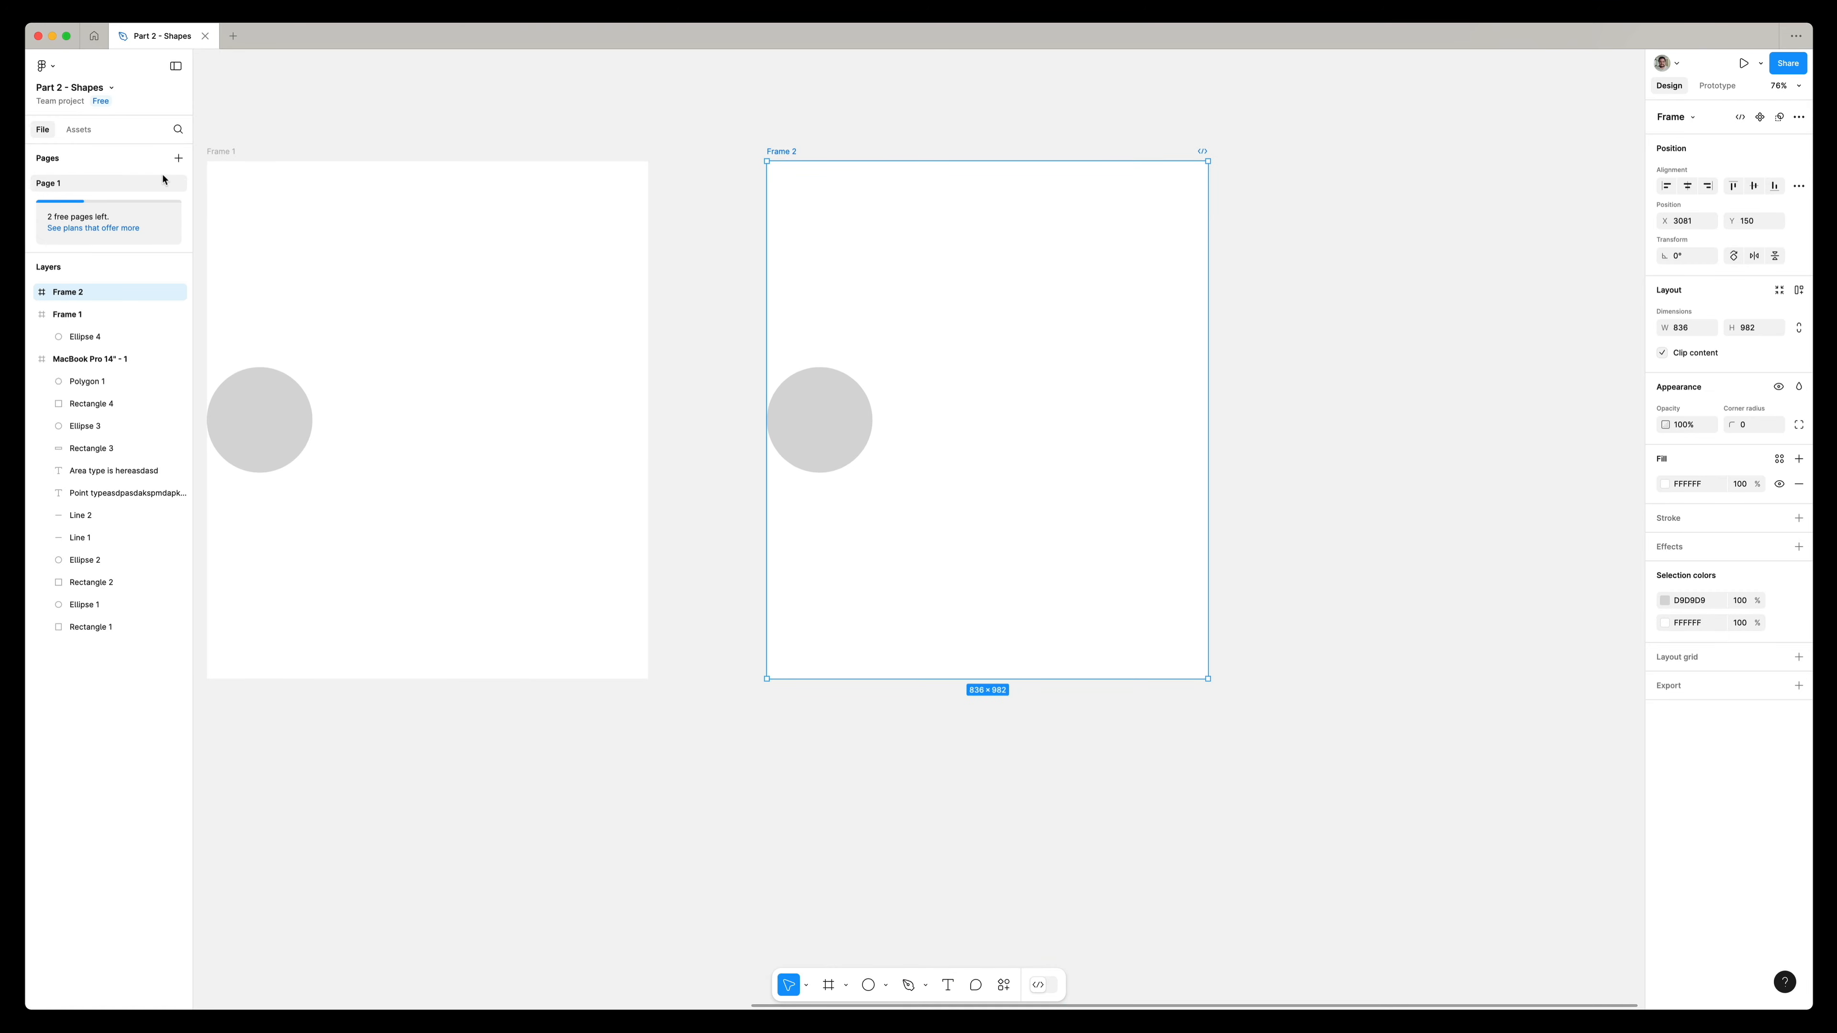
key("alt")
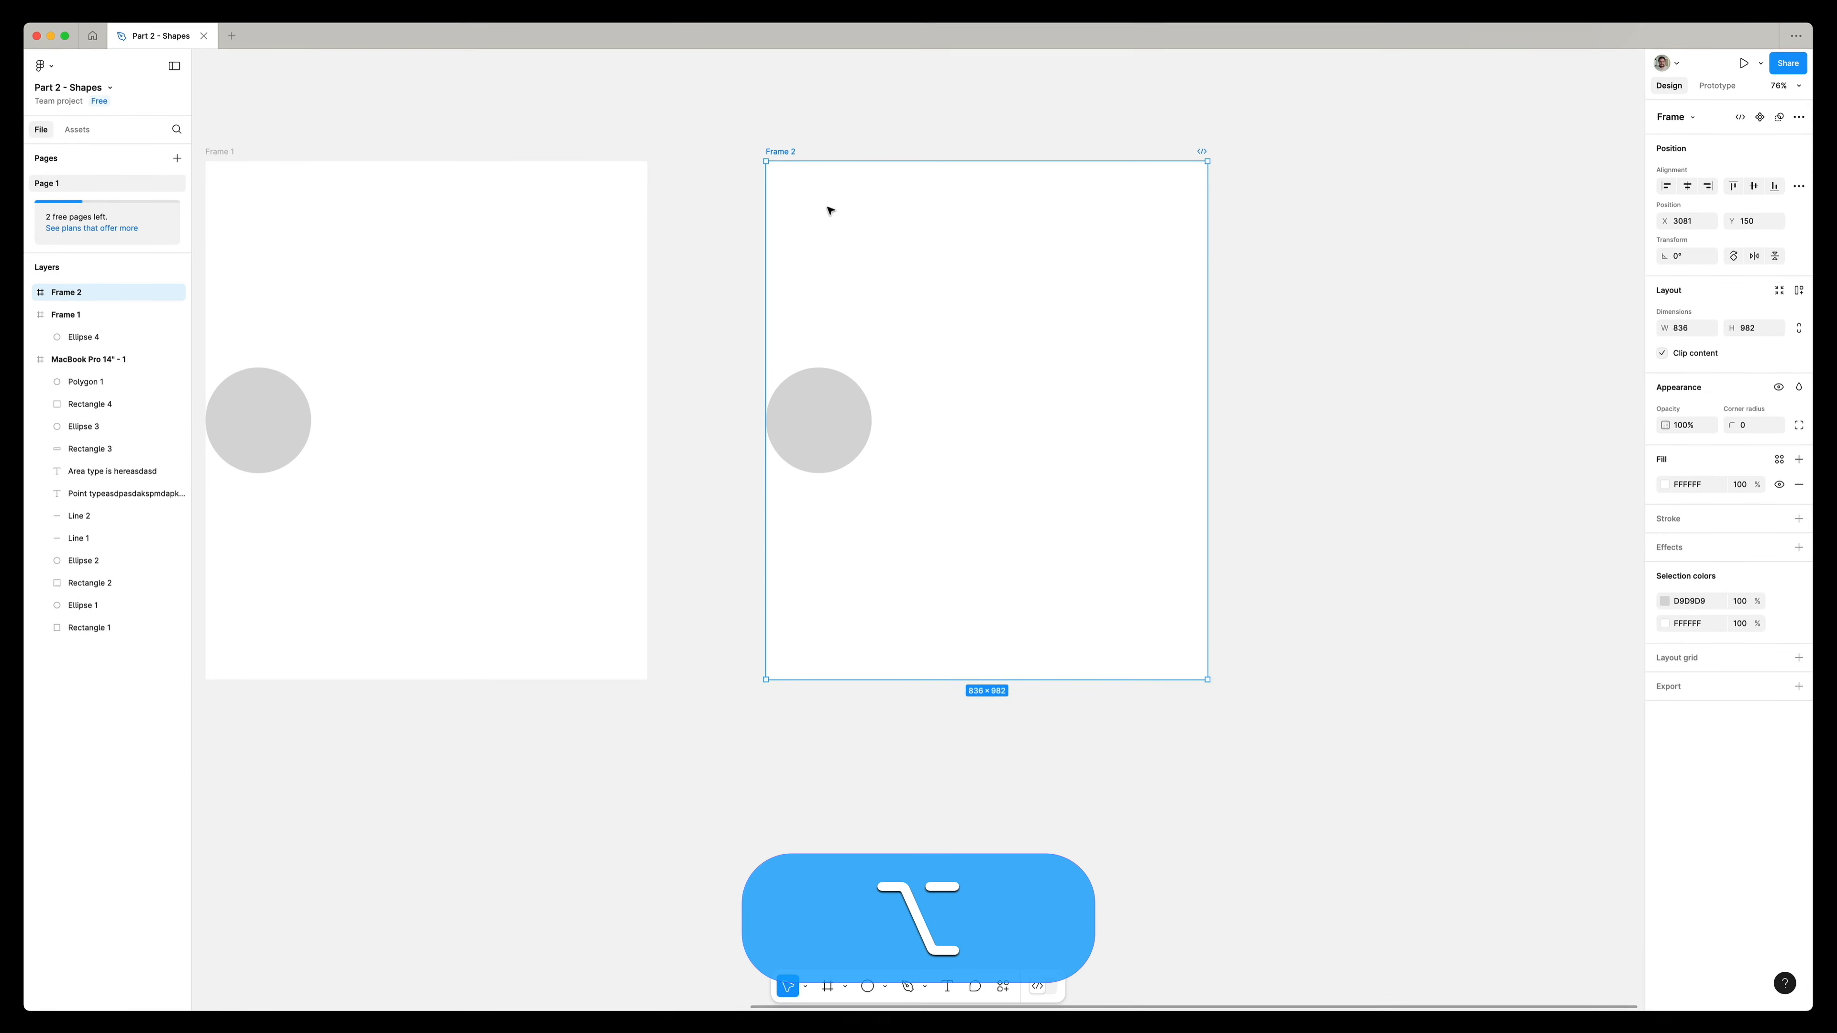
- Move the circle in Frame 2 away from the frame's edge to about X 122, Y 129
scroll(828, 210, "up", 3)
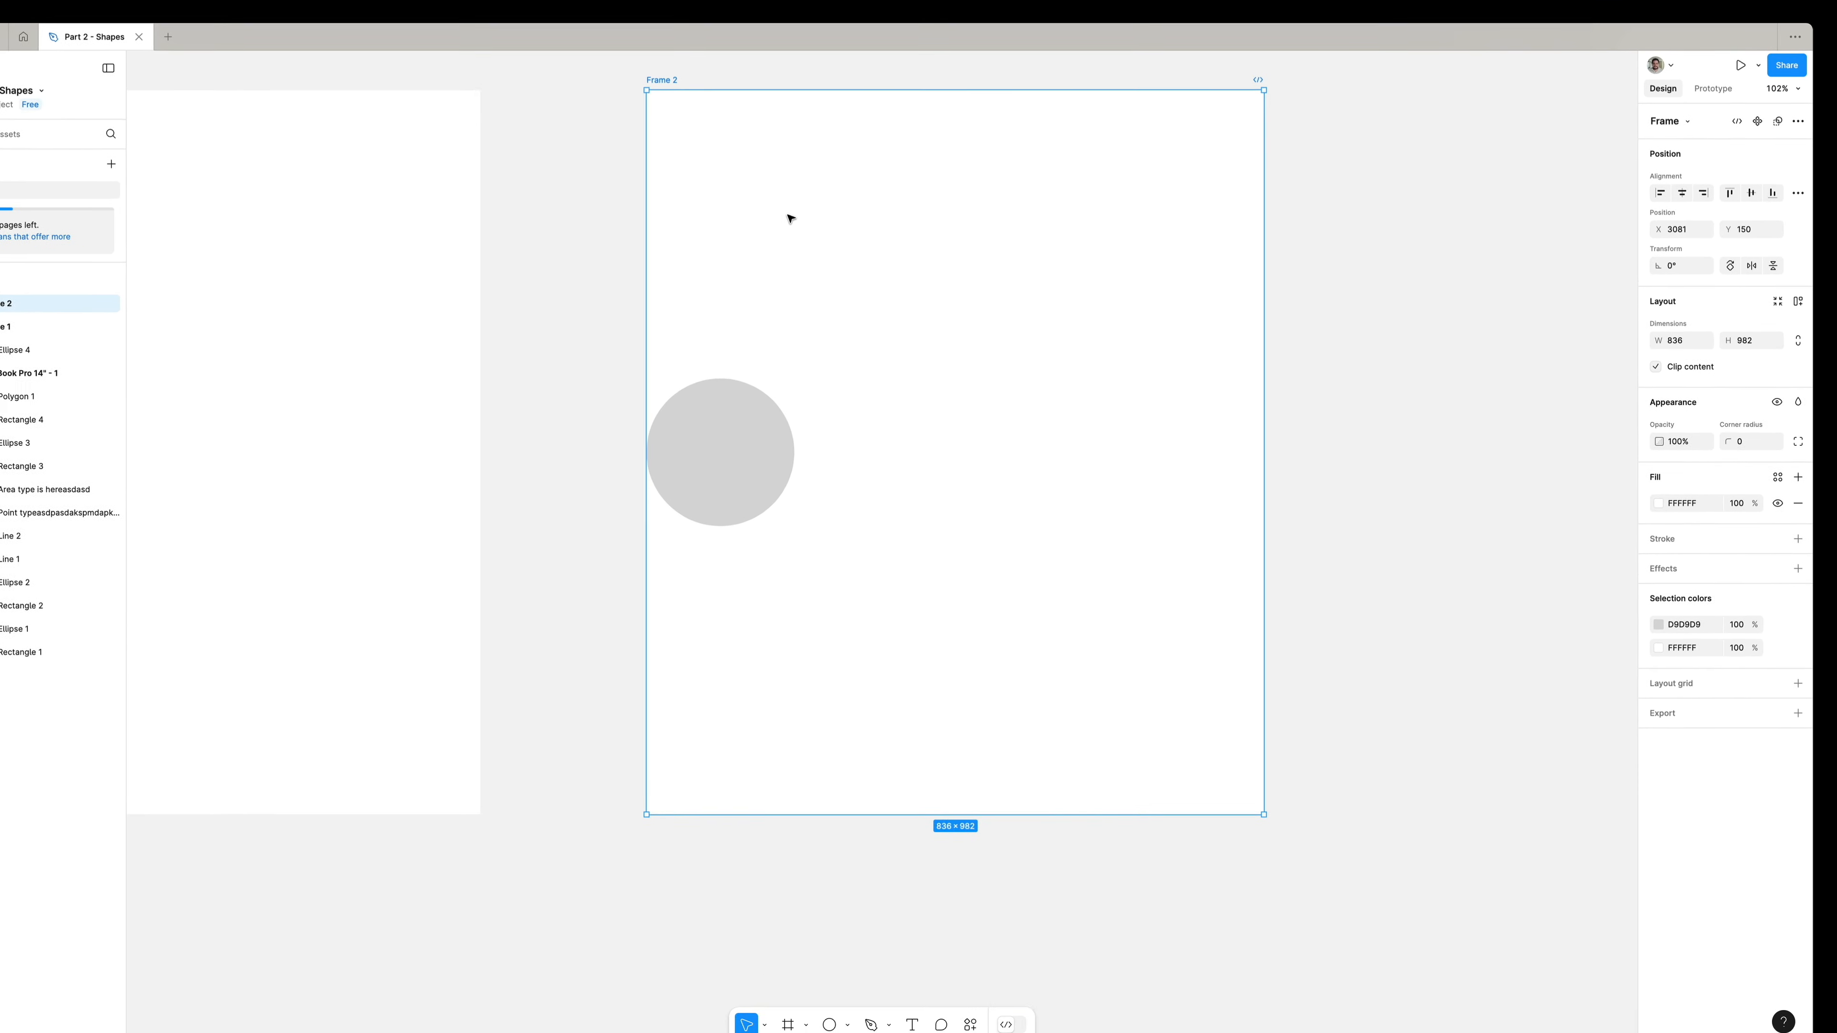
left_click_drag(699, 495, 782, 293)
left_click_drag(291, 376, 299, 390)
scroll(299, 390, "right", 2)
scroll(300, 389, "up", 1)
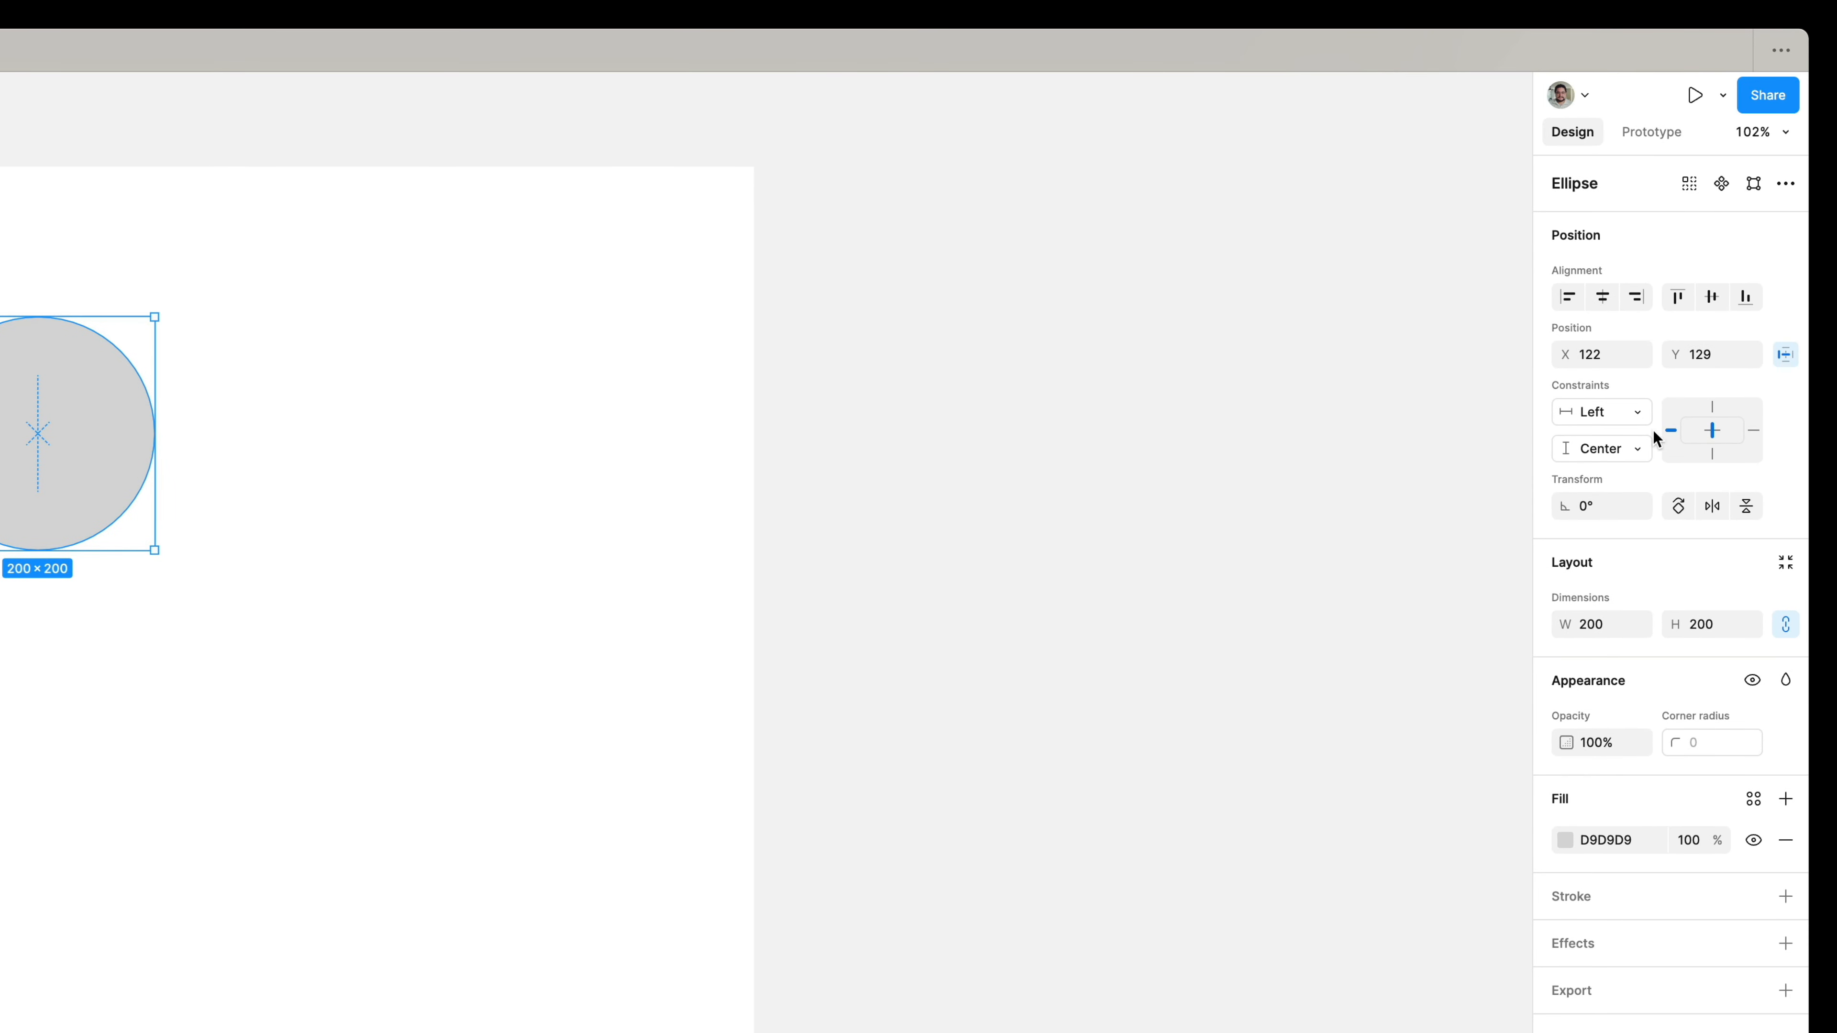
- Set both the horizontal and vertical constraints of the circle in Frame 2 to Scale
left_click(1600, 412)
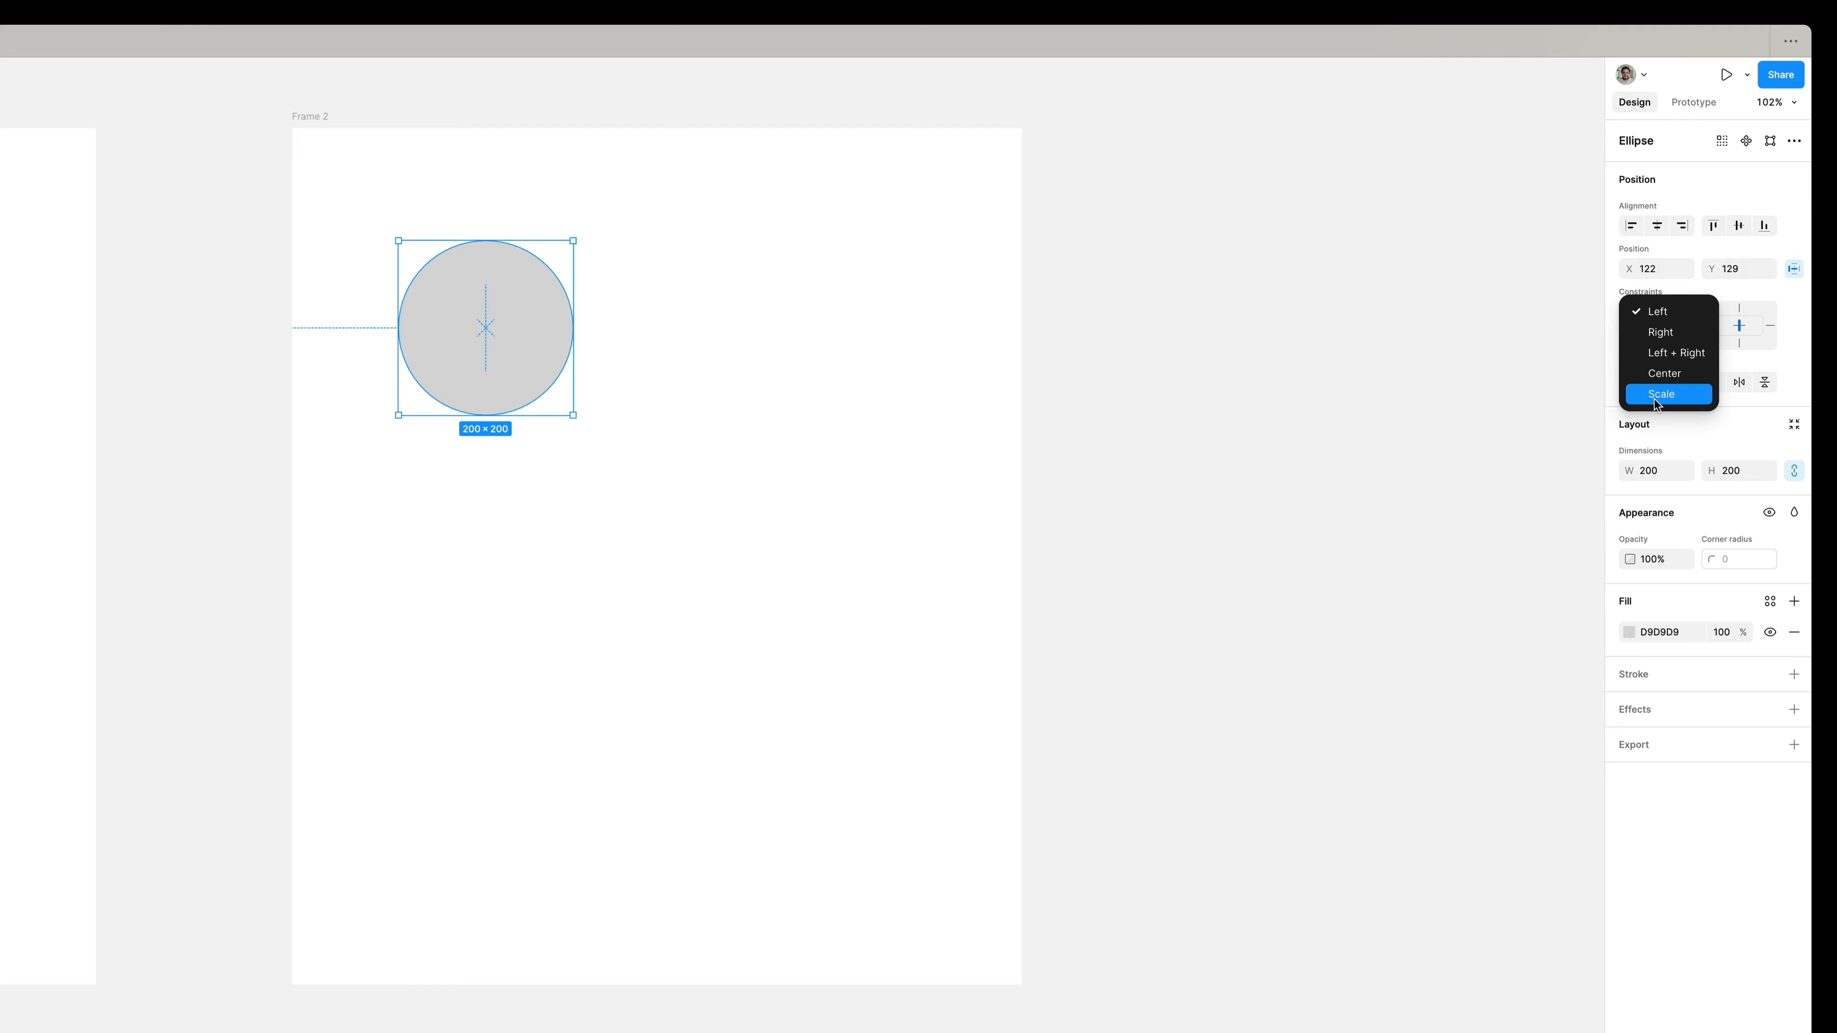
left_click(1658, 394)
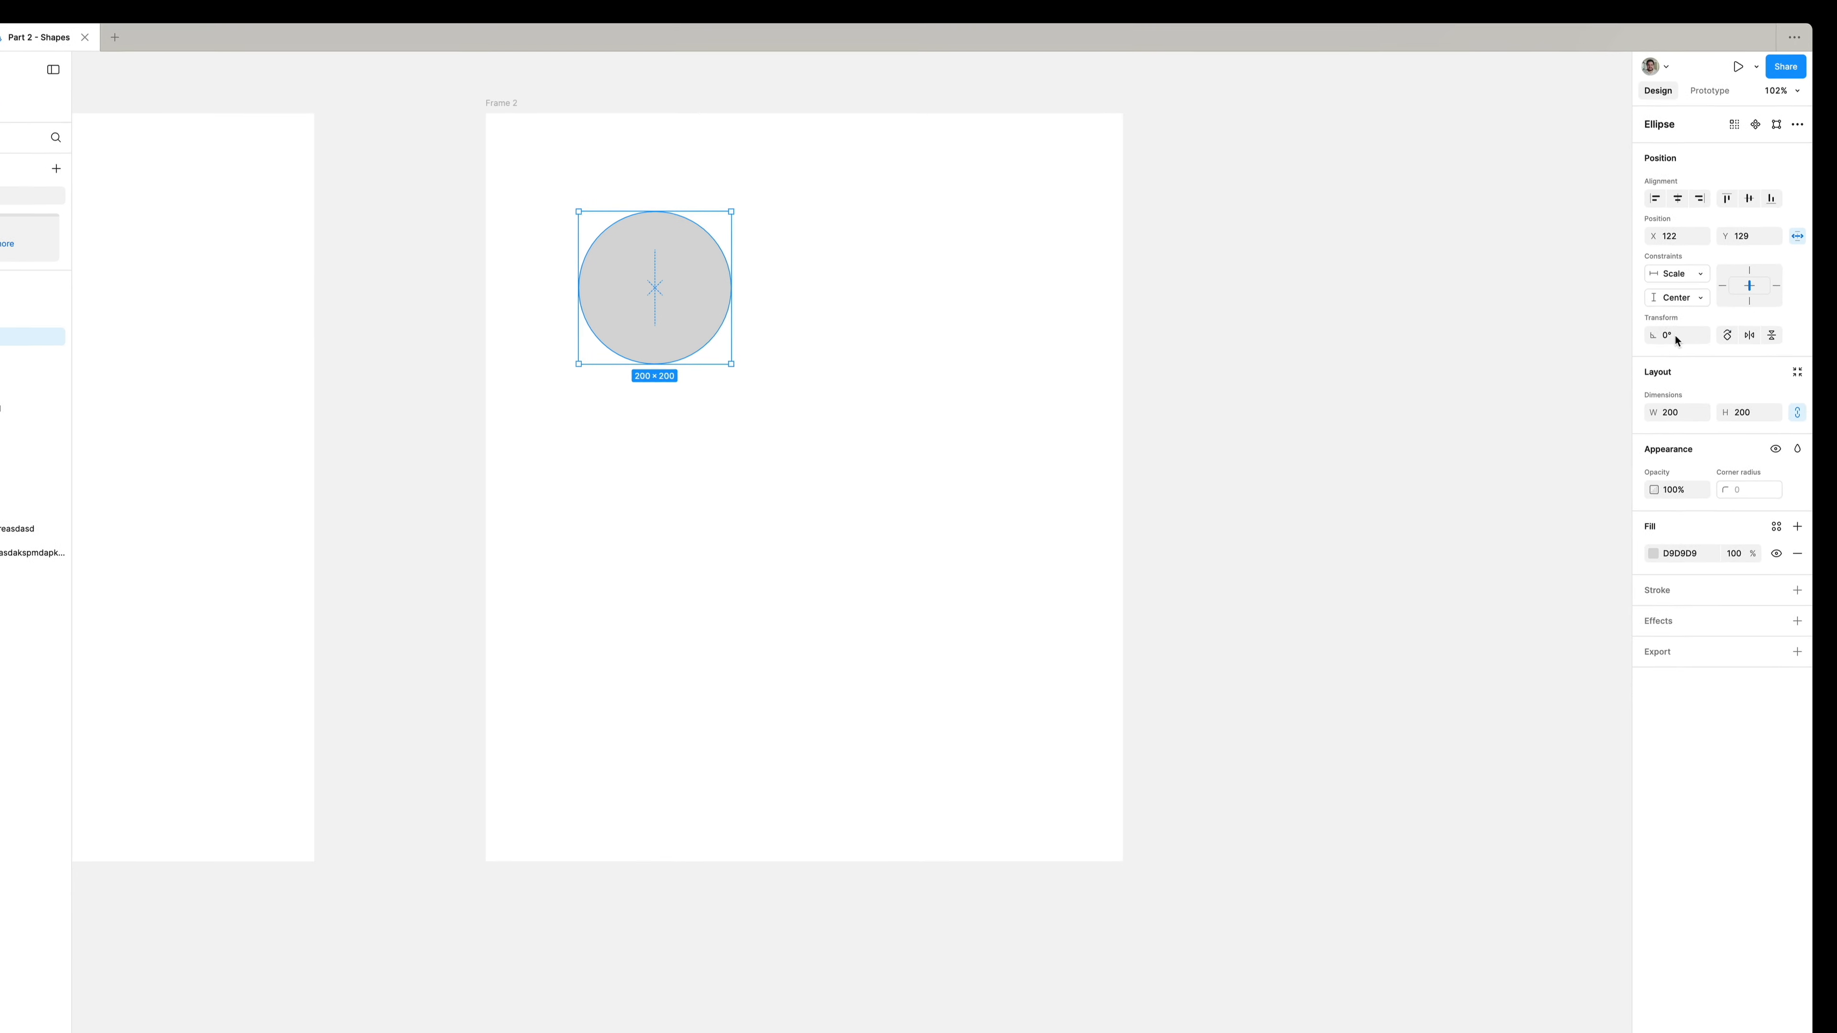
left_click(1654, 340)
left_click(1656, 364)
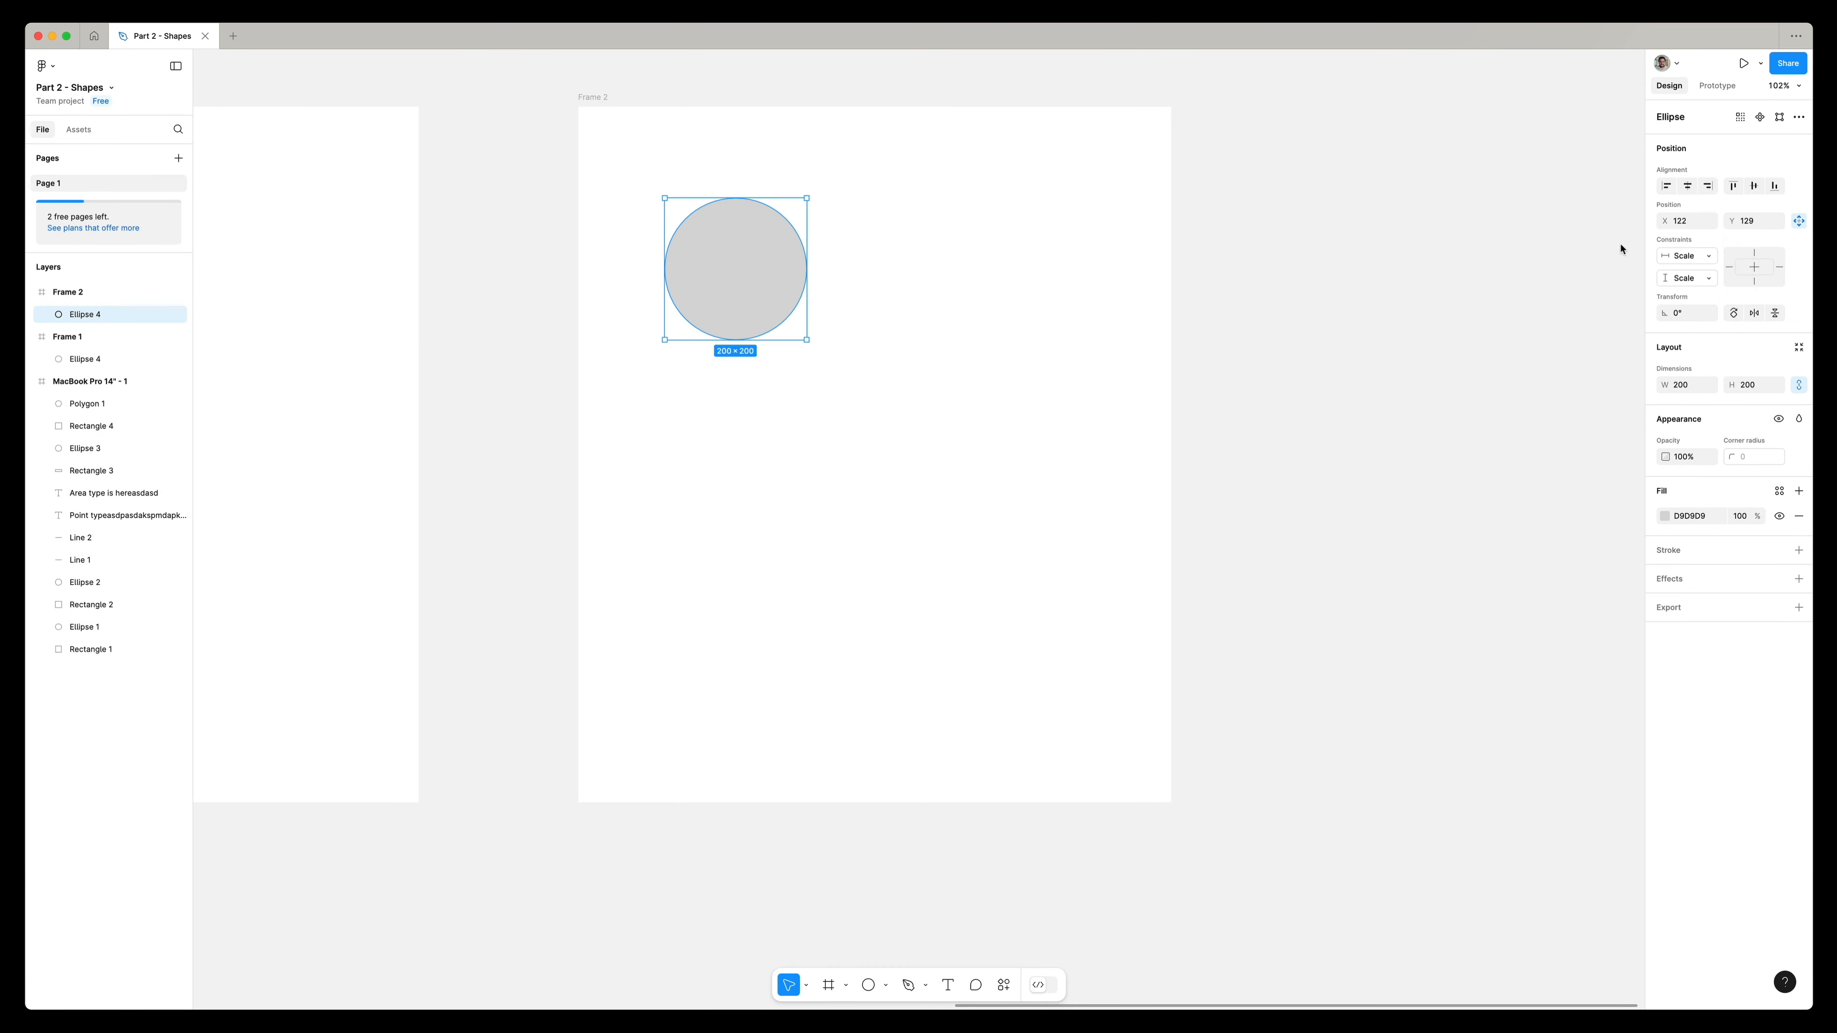
- Try resizing Frame 2 from its lower-right corner to test the Scale constraints, and undo the resize
left_click(576, 105)
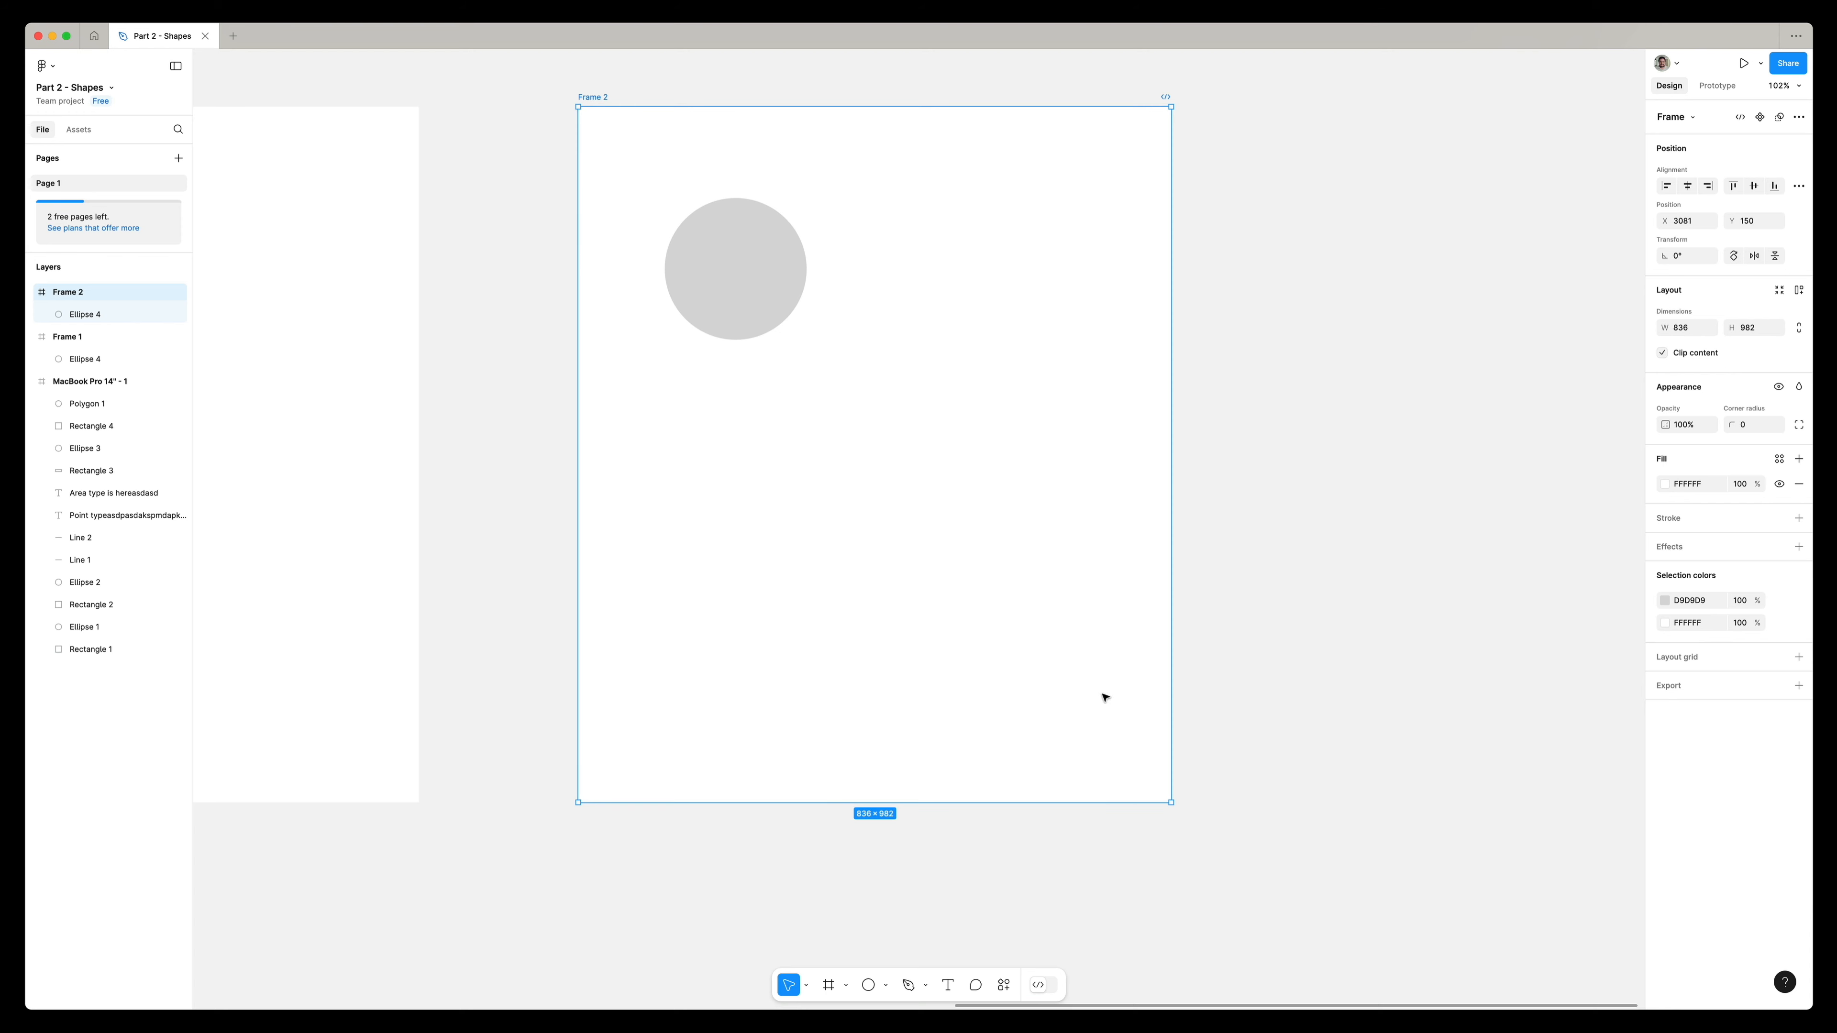
left_click_drag(1168, 801, 1087, 771)
key("super+z")
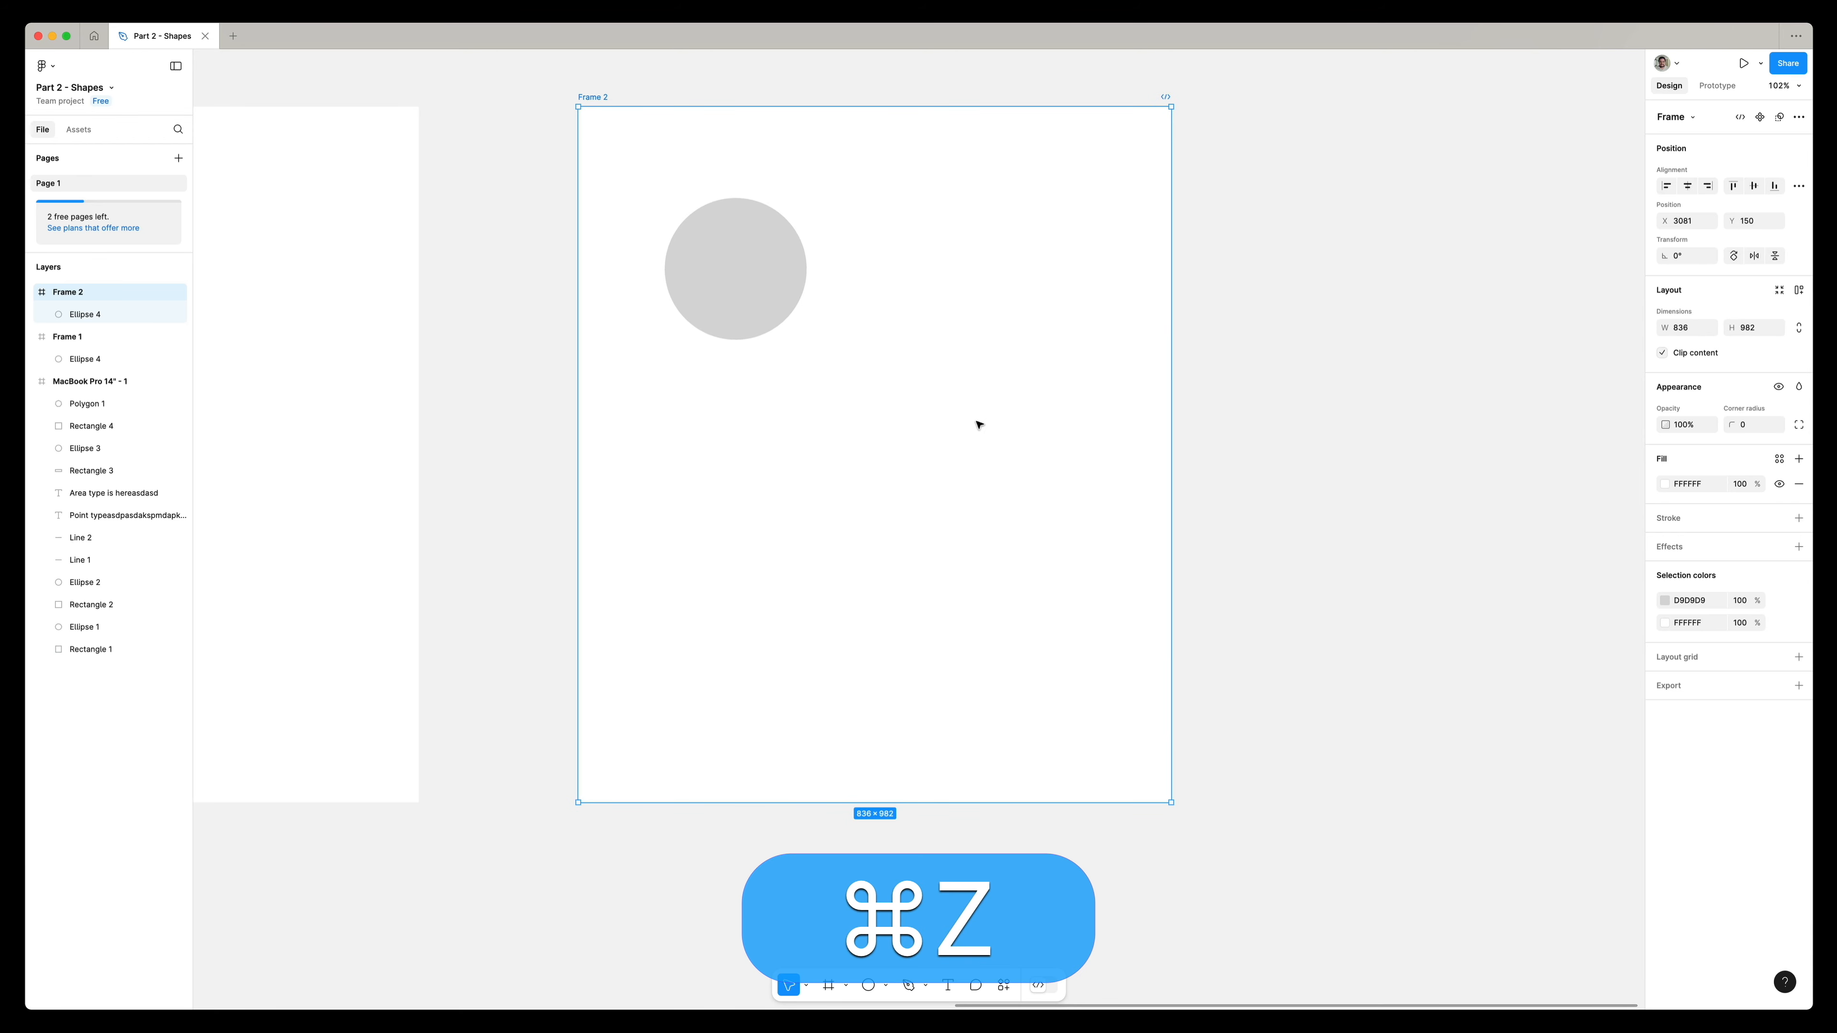
- Constrain the circle to Left and Top, test it by resizing Frame 2, and undo the resize
left_click(792, 261)
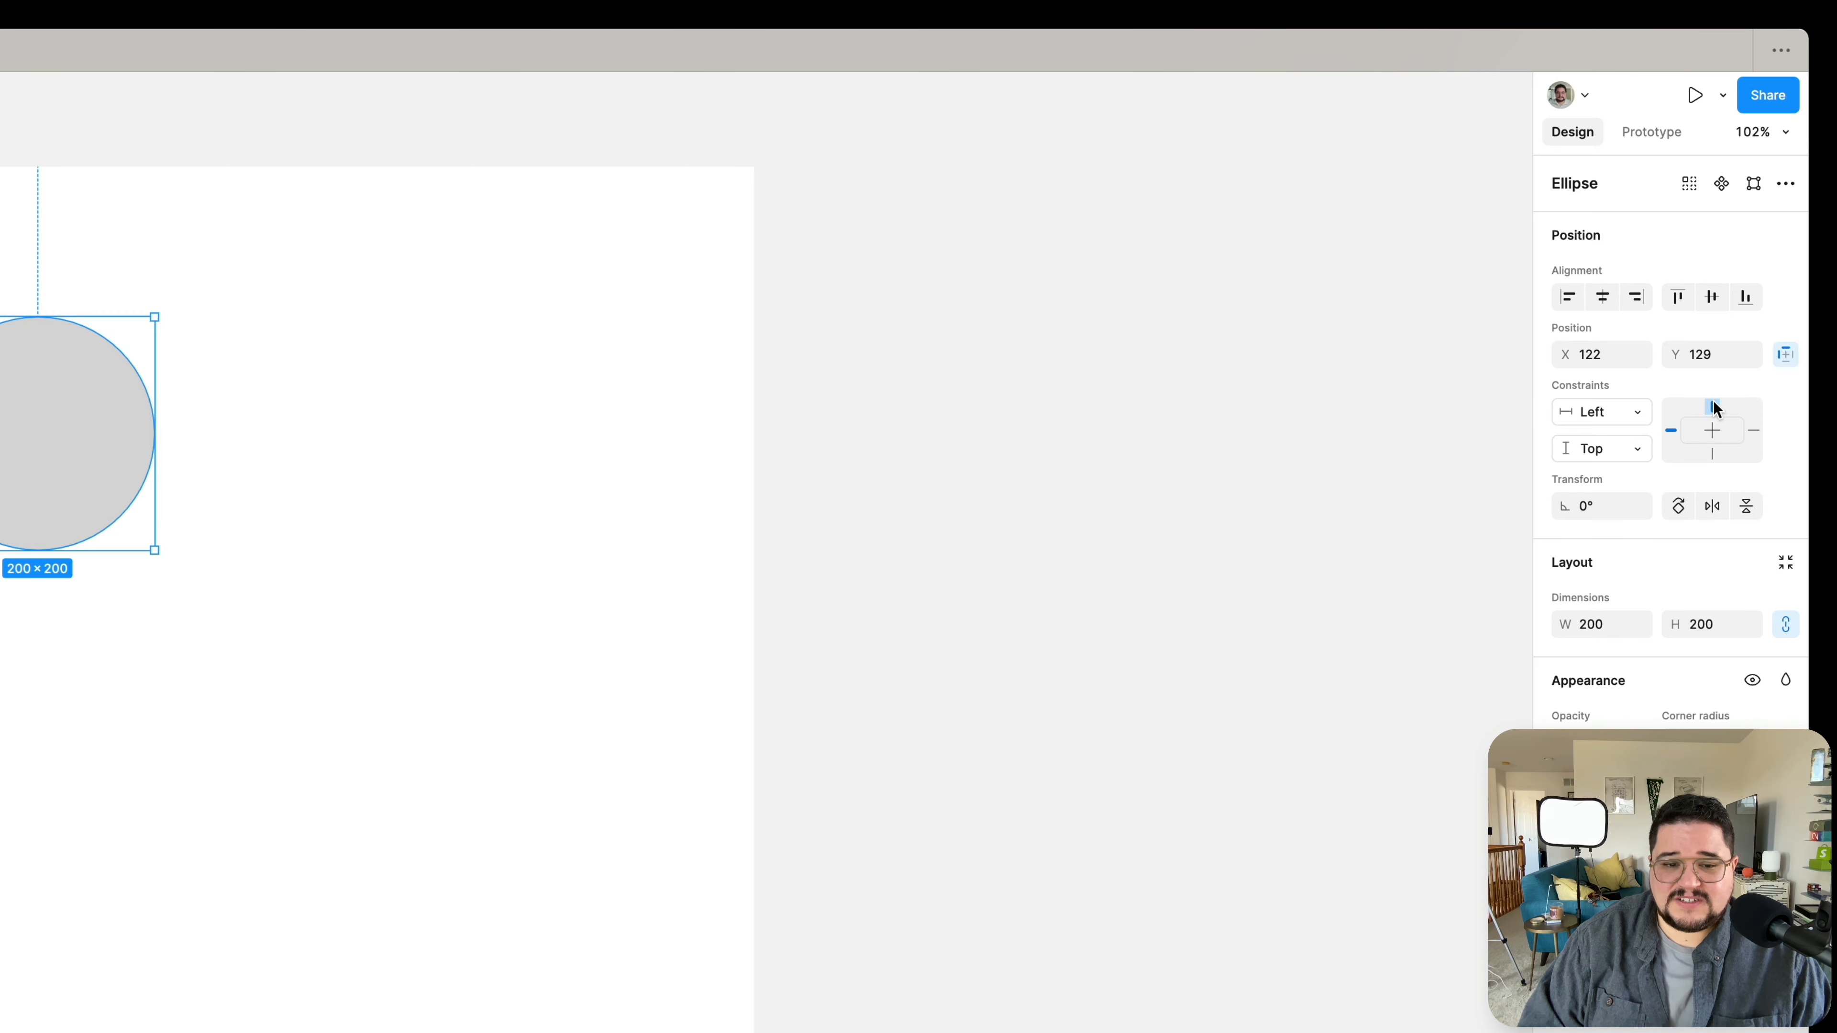
left_click(143, 132)
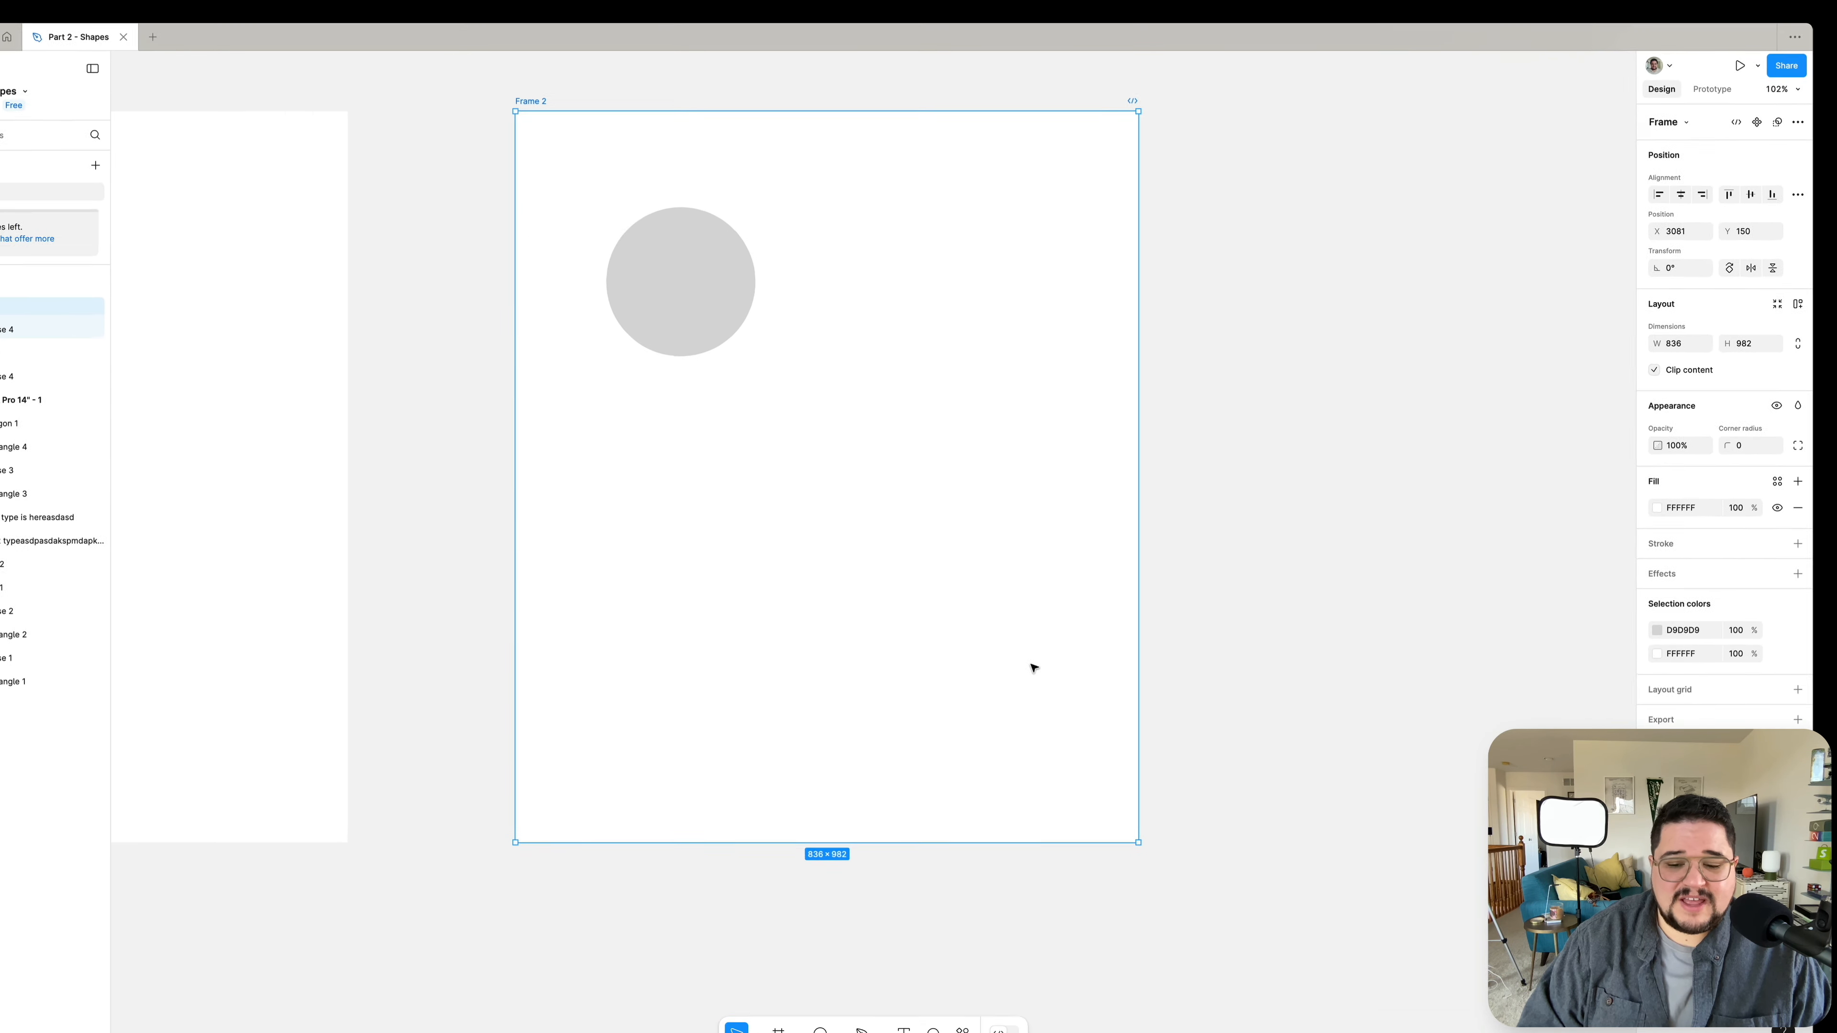
left_click_drag(1171, 803, 1233, 427)
left_click_drag(1258, 530, 955, 643)
key("super+z")
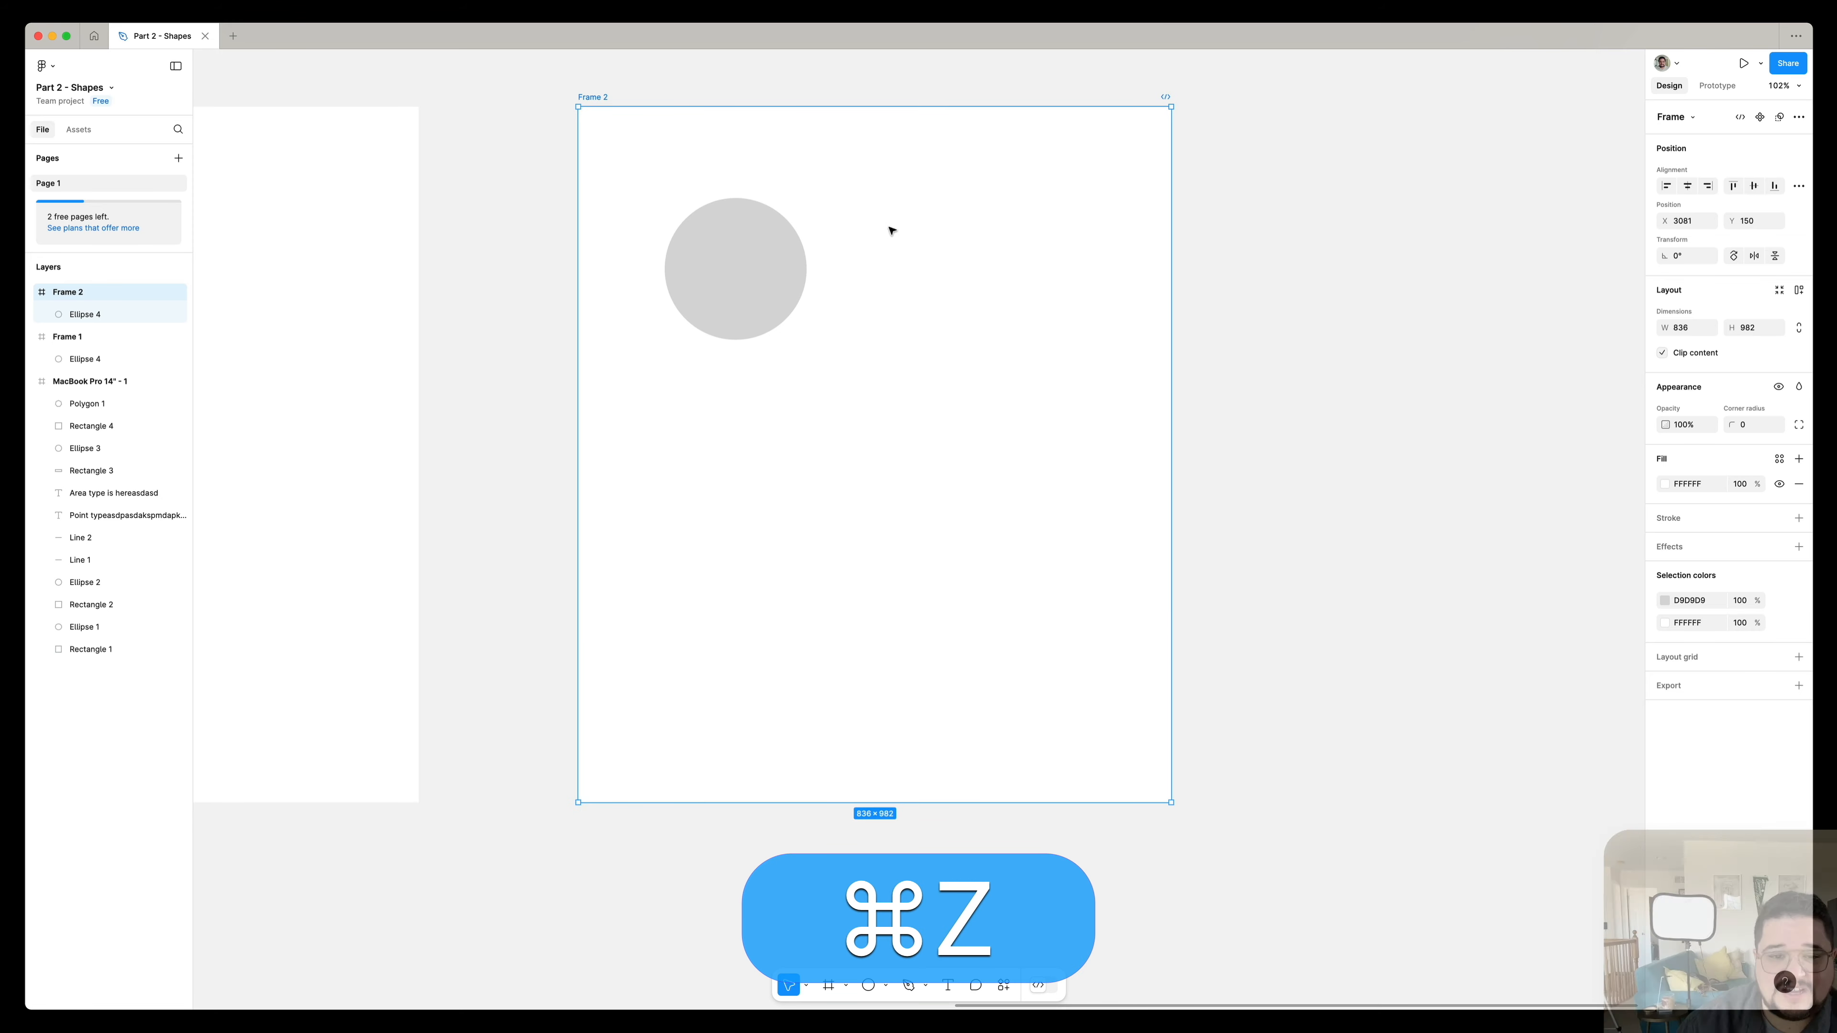
- Constrain the circle to Center and Top, test it by shrinking Frame 2 to about 504 × 943, and undo the resize
left_click(762, 258)
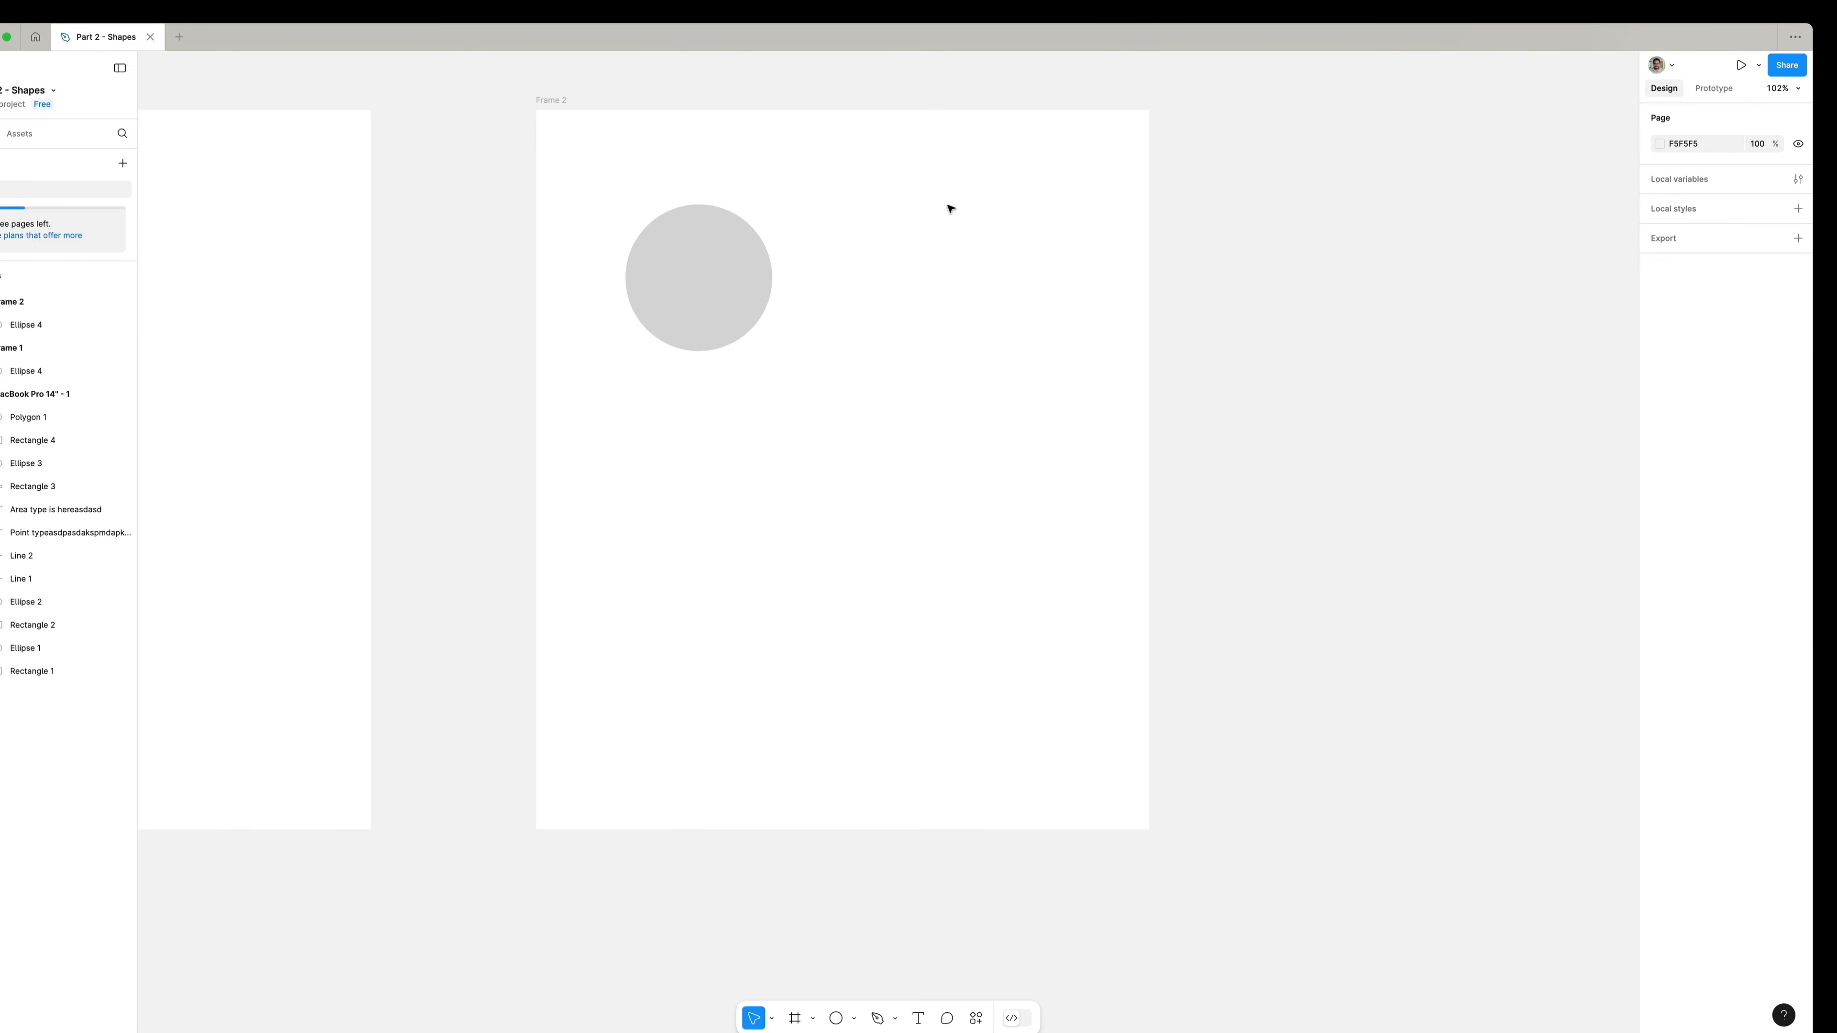
left_click(775, 268)
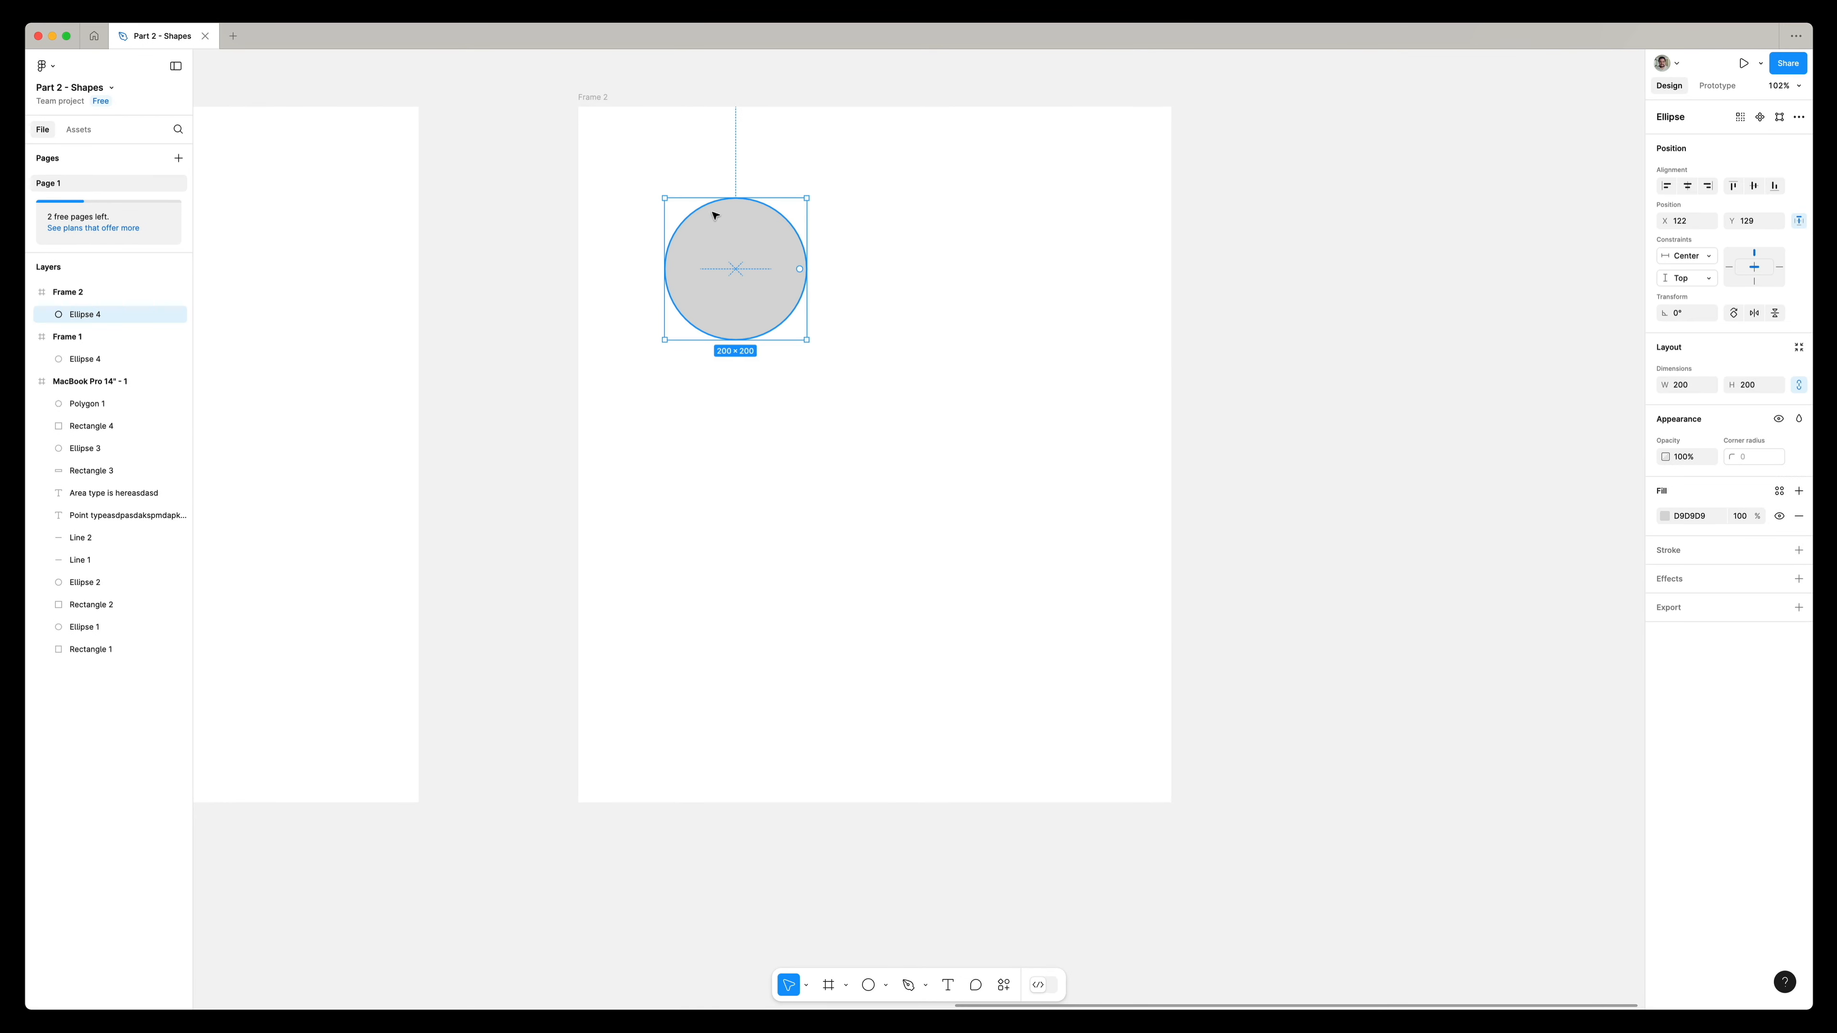
left_click(601, 103)
left_click_drag(1169, 801, 935, 771)
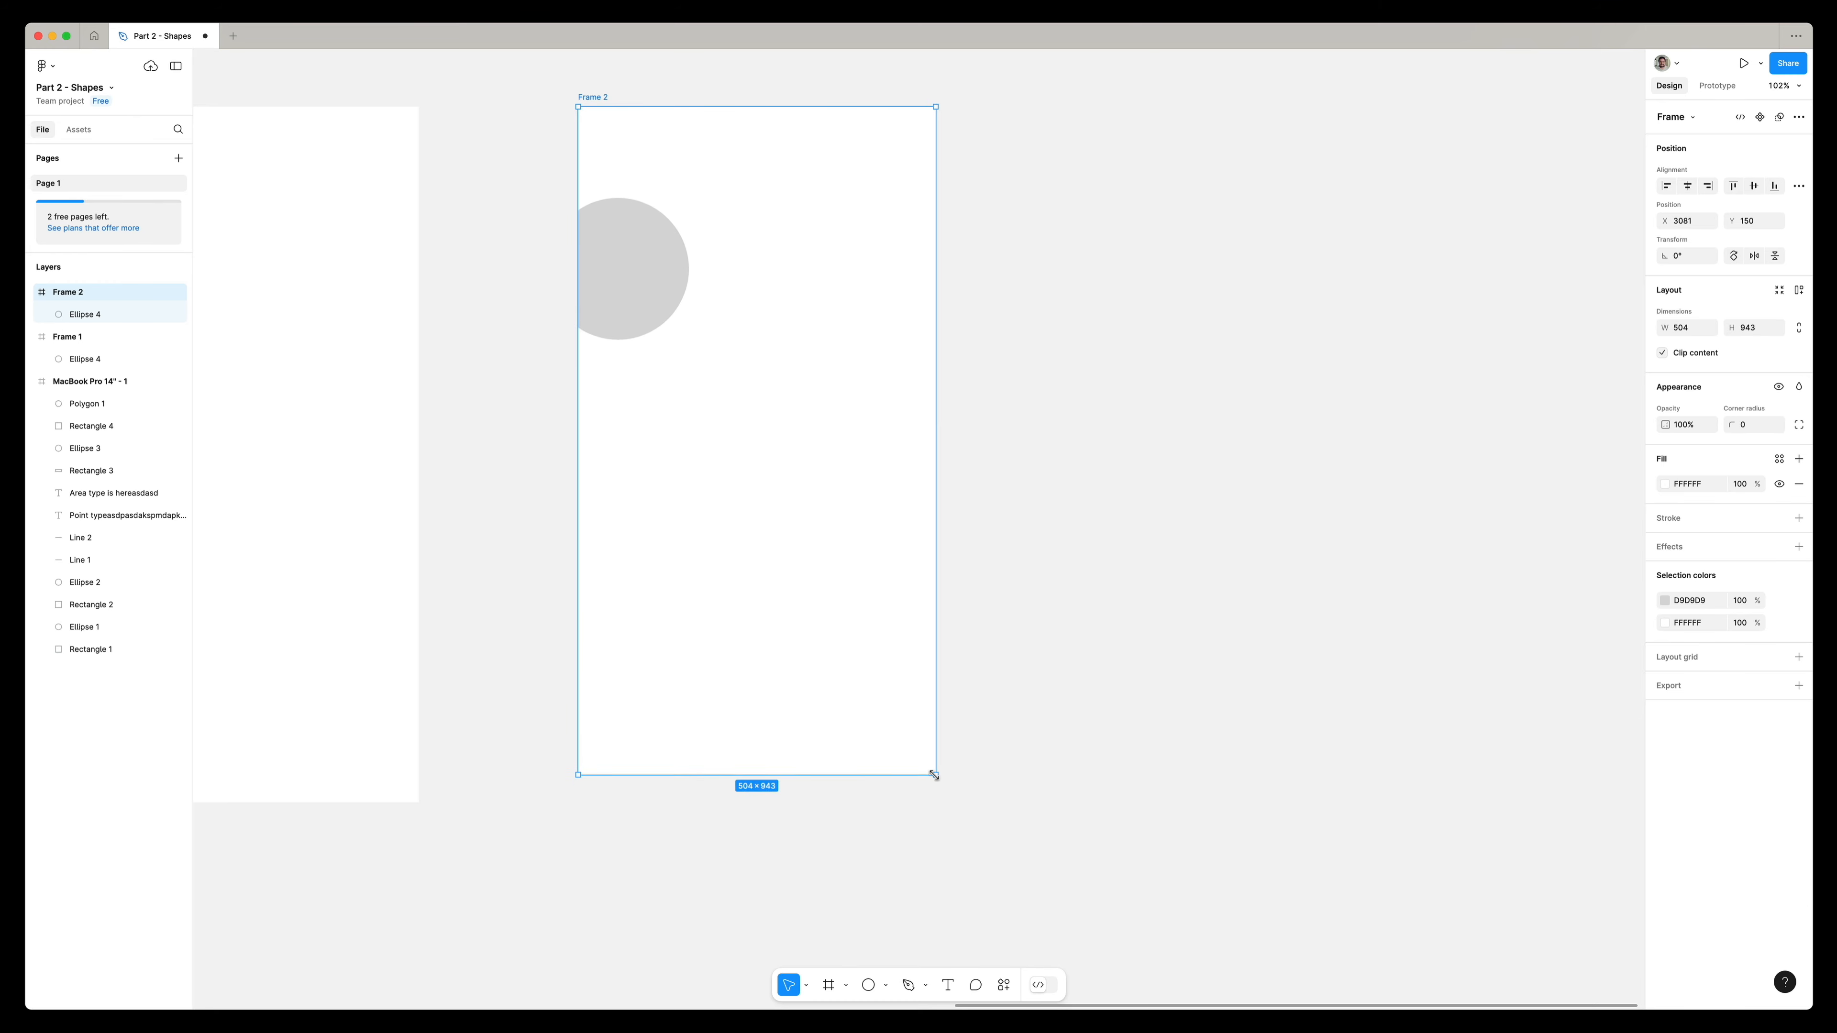
key("super+z")
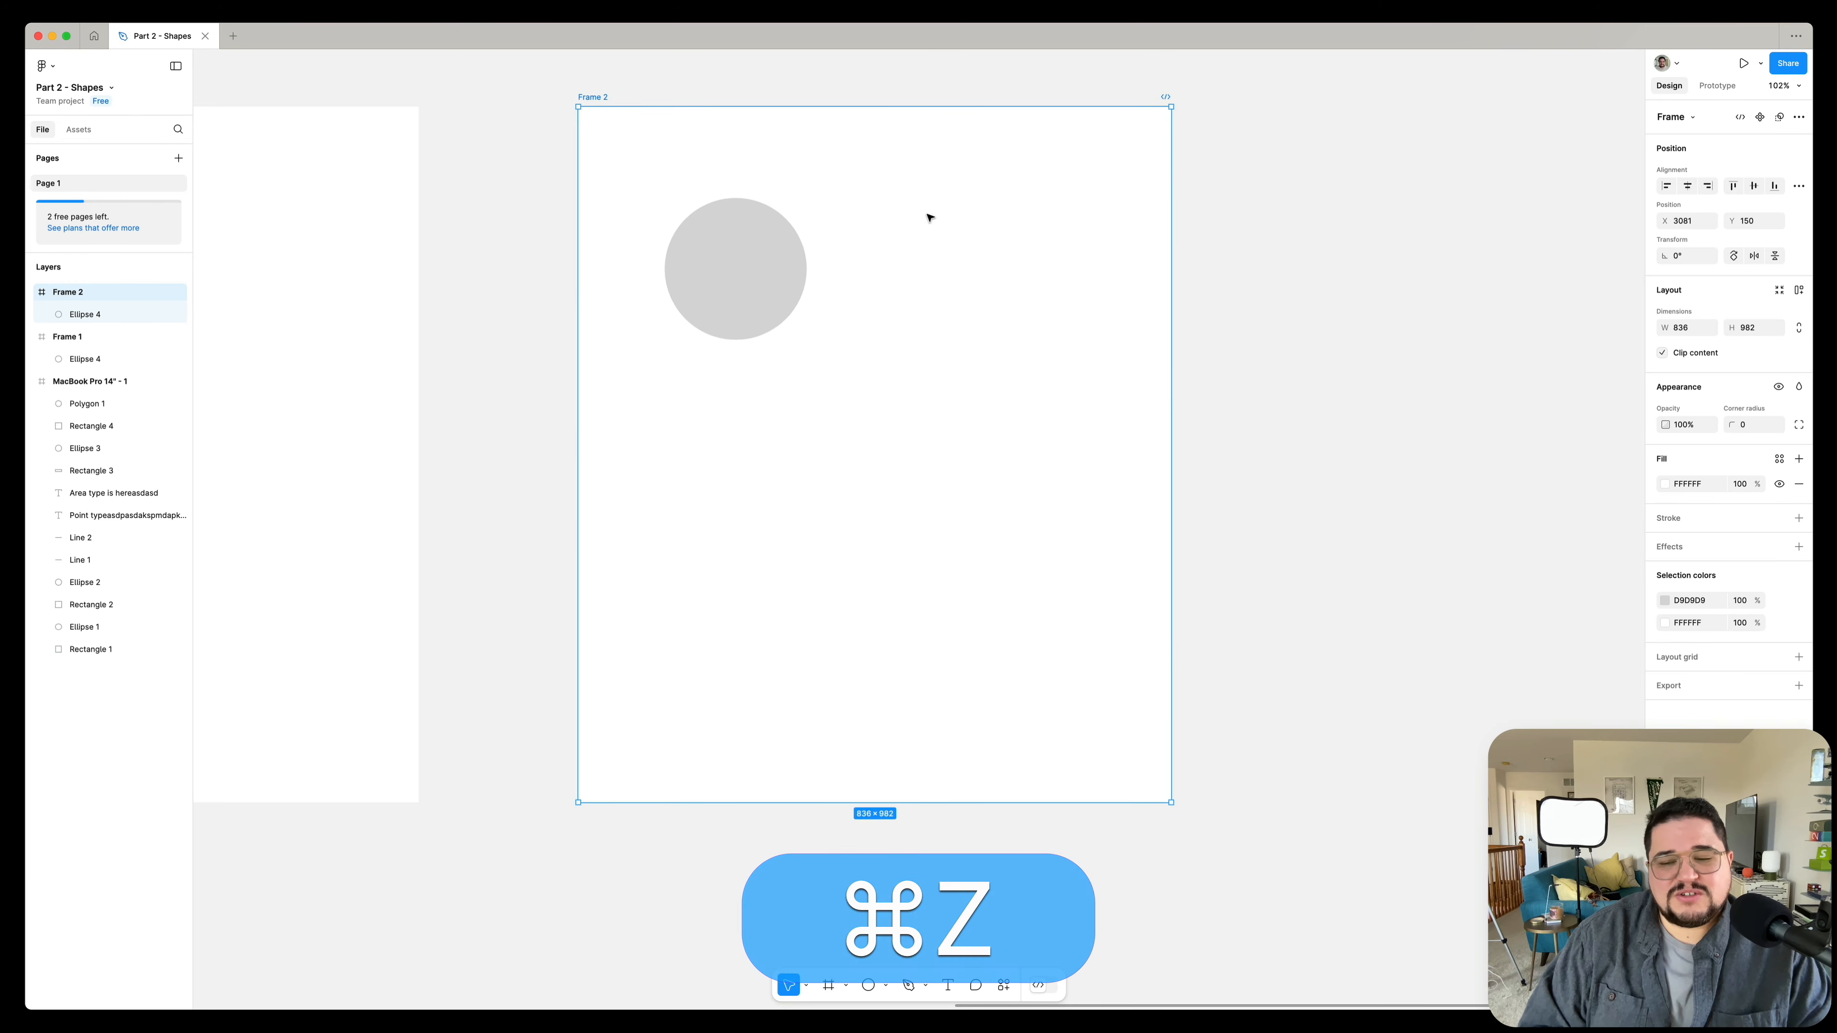
- Centre the circle horizontally and vertically within Frame 2
left_click(745, 261)
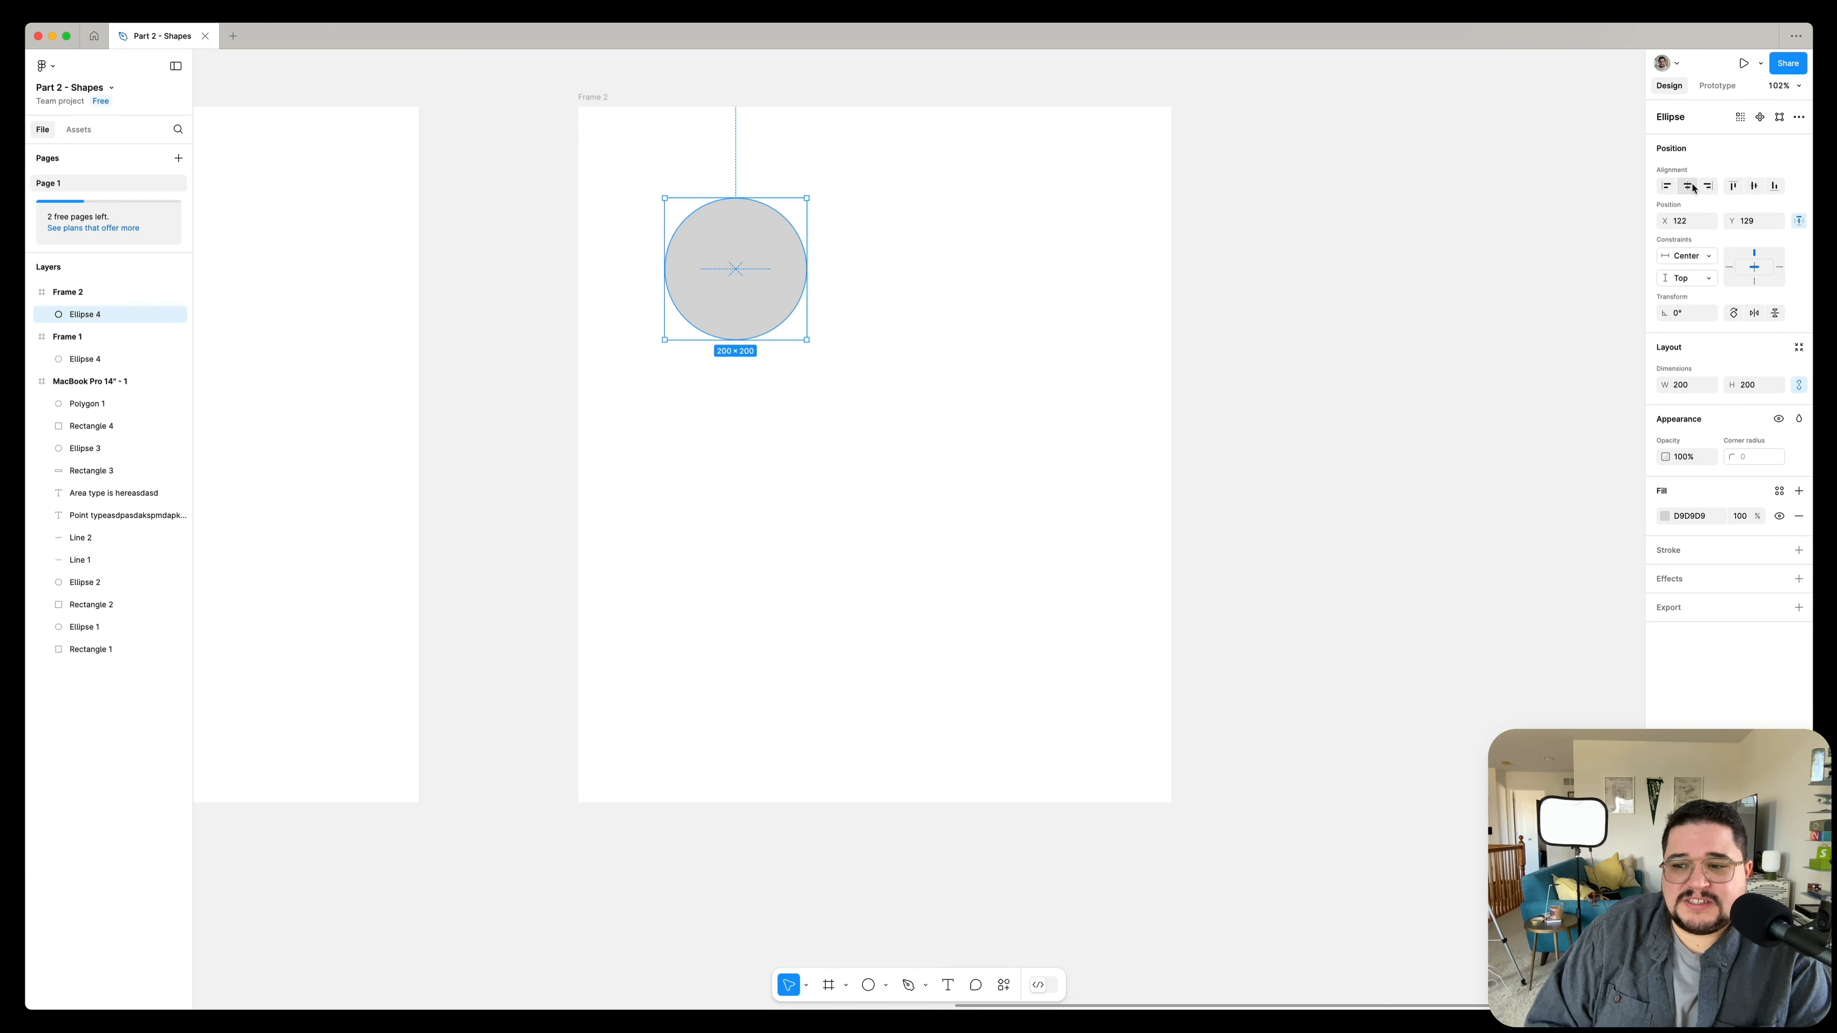
left_click(1693, 188)
left_click(1753, 186)
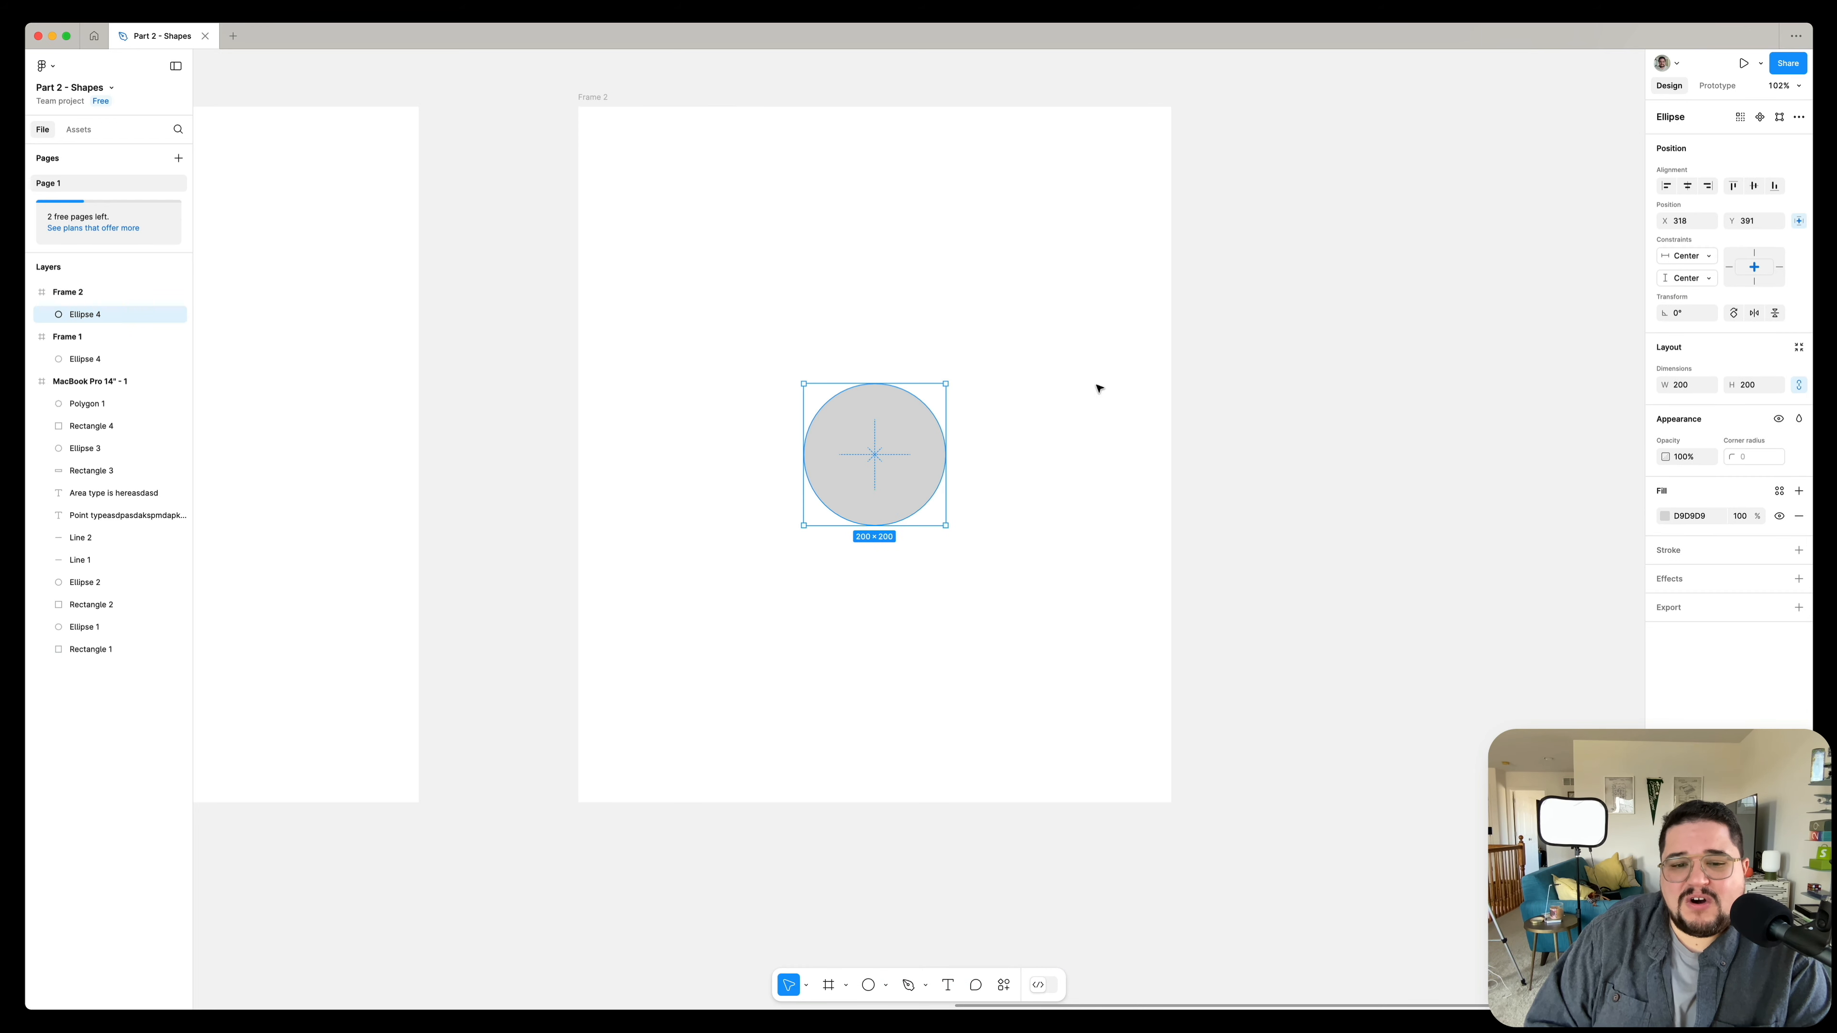
- Resize Frame 2 from its lower-right corner to about 806 × 982 and deselect it
left_click(1028, 632)
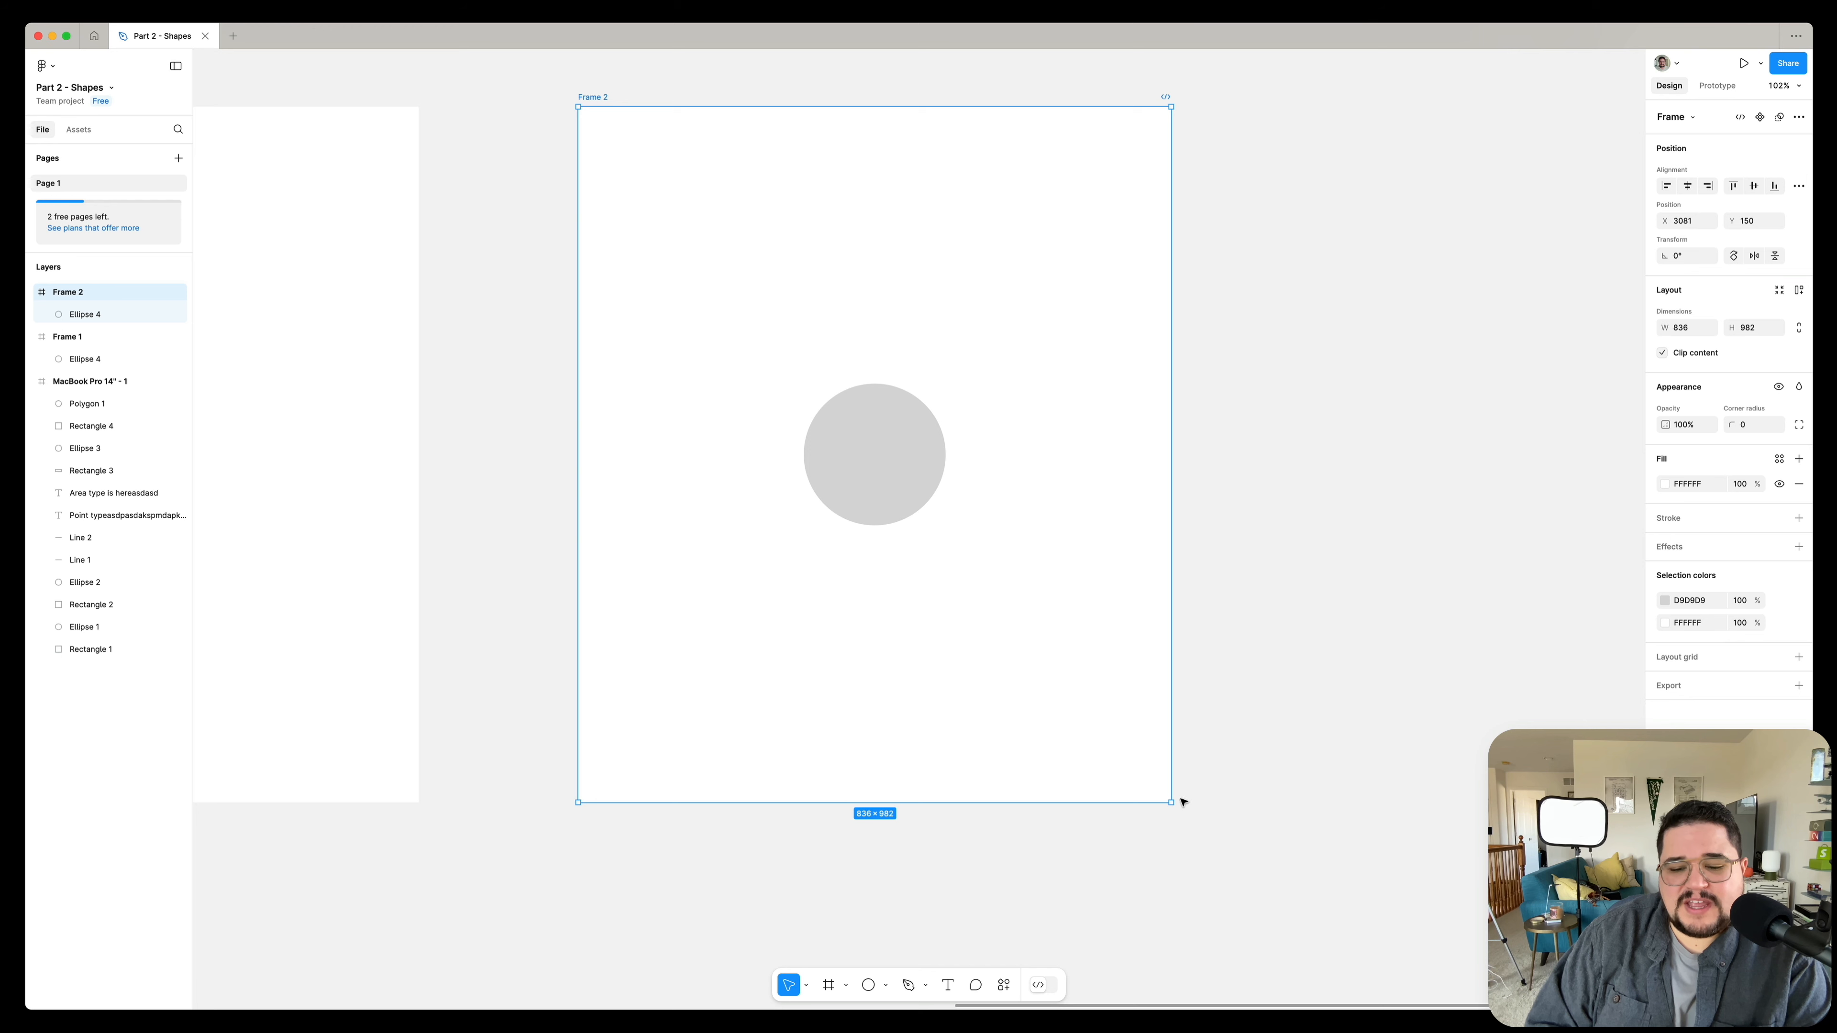
mouse_move(1171, 800)
left_mouse_down()
mouse_move(811, 329)
mouse_move(713, 261)
mouse_move(988, 613)
mouse_move(909, 671)
mouse_move(839, 776)
mouse_move(1057, 820)
mouse_move(1062, 800)
mouse_move(1150, 800)
left_mouse_up()
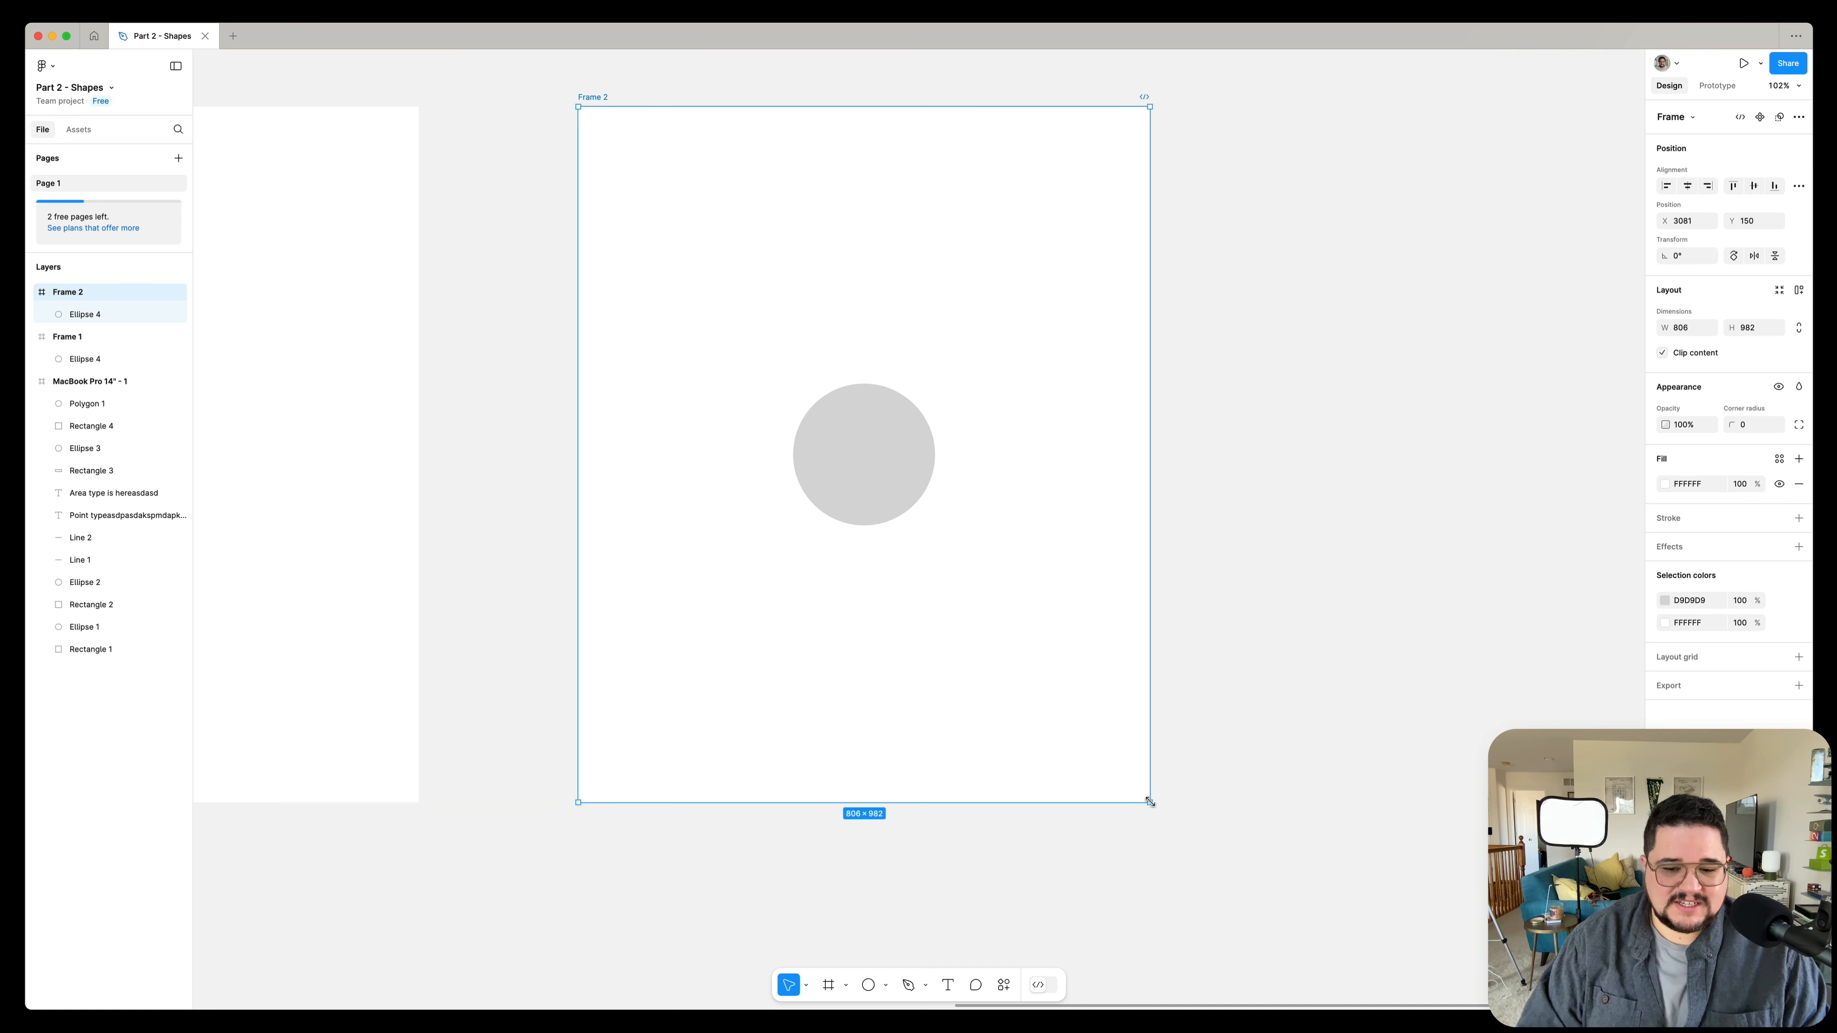
left_click(1221, 586)
scroll(1221, 585, "left", 2)
scroll(1220, 586, "down", 10)
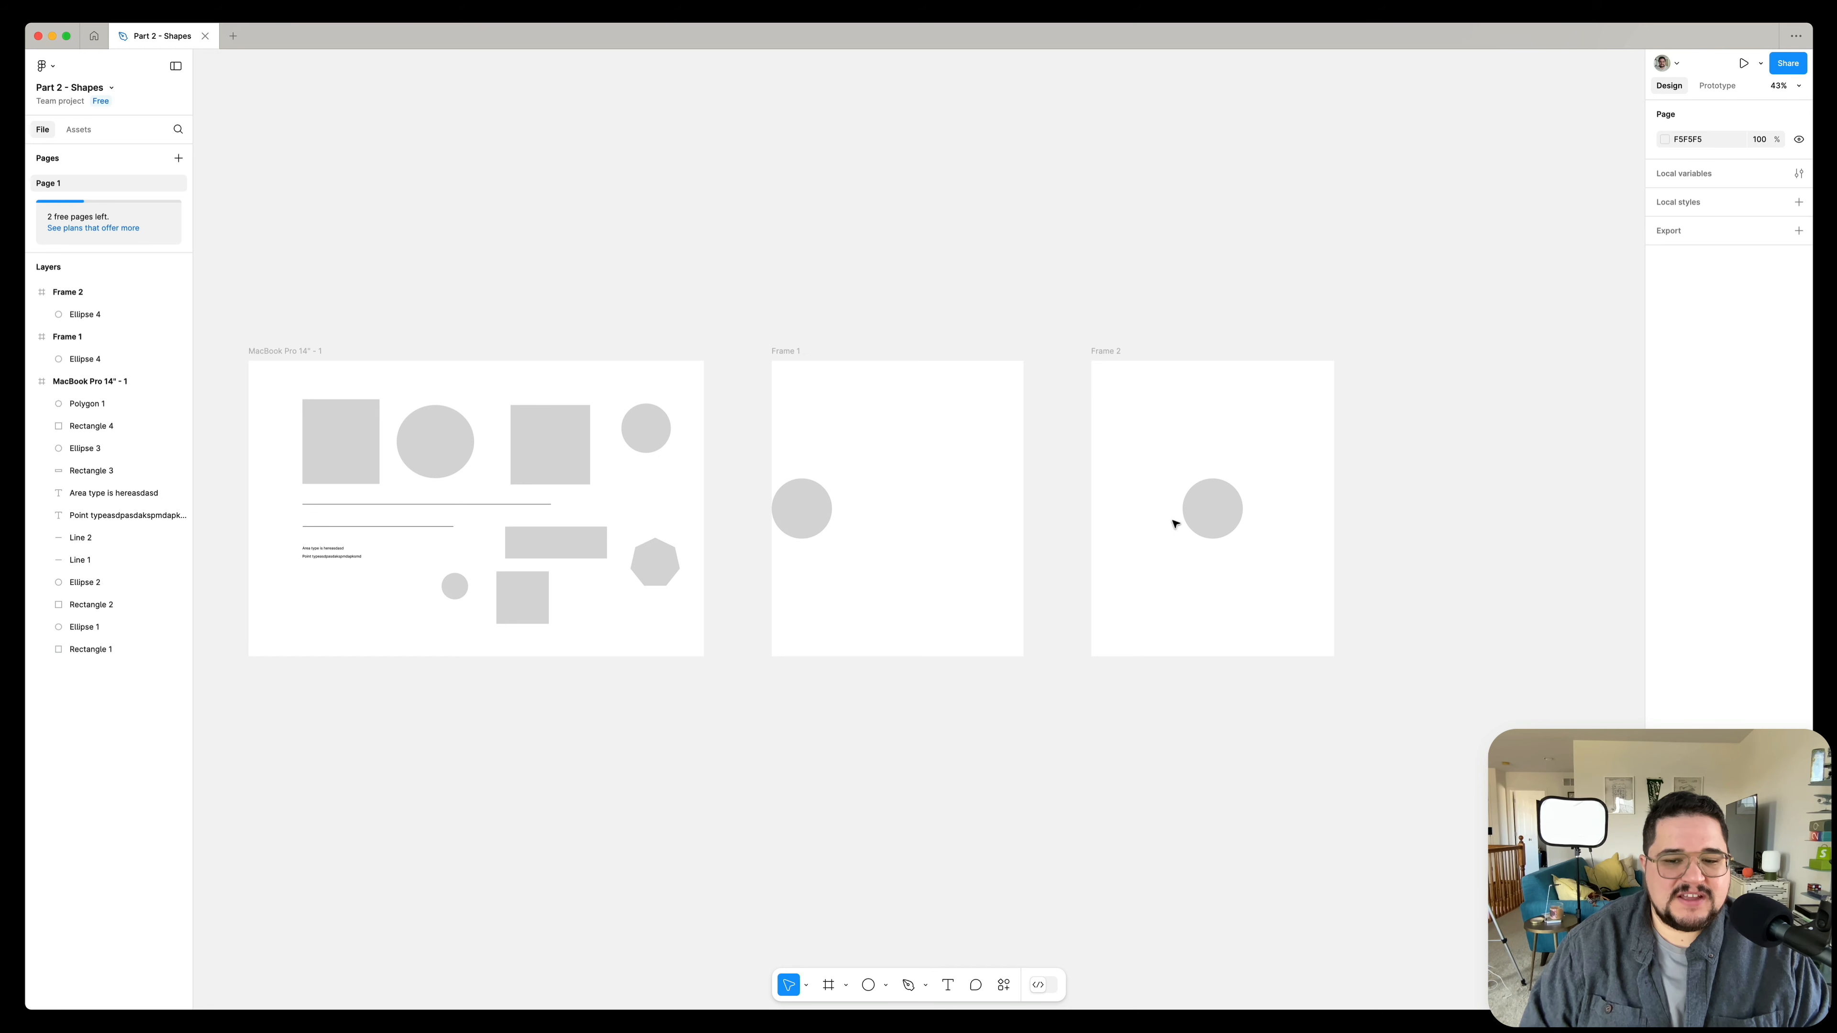
scroll(1173, 524, "up", 2)
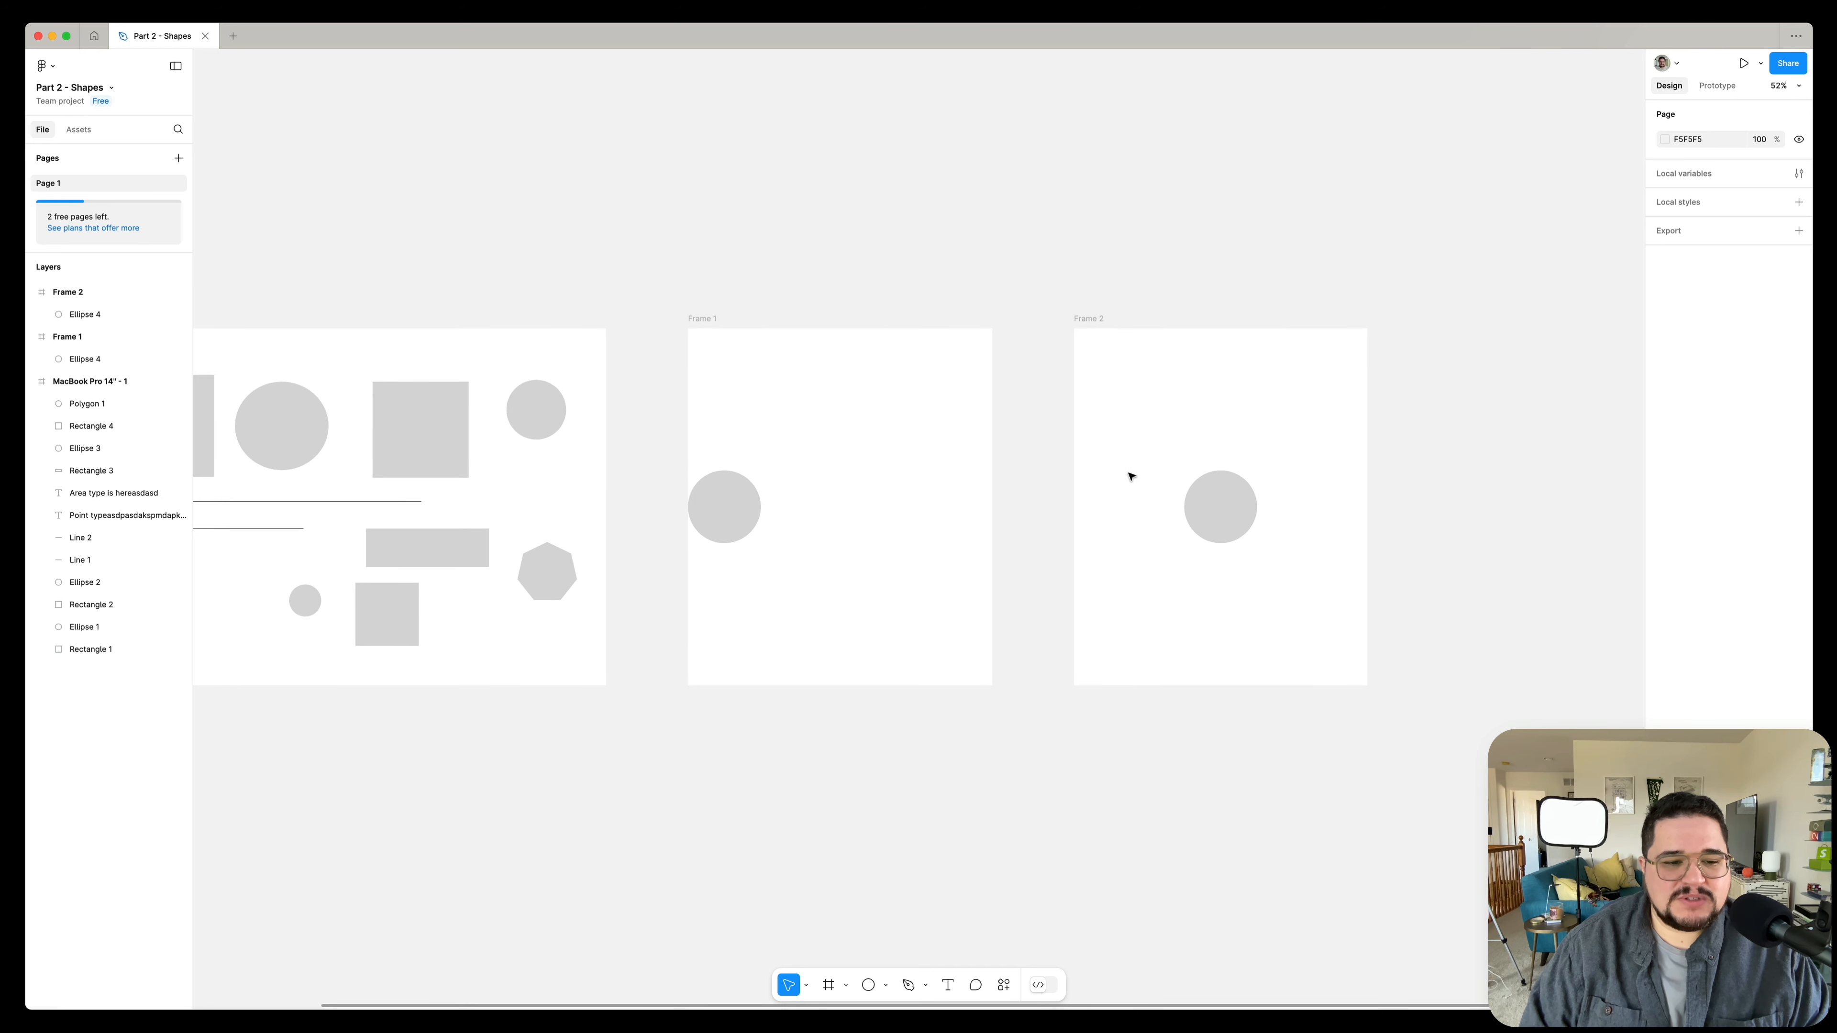
scroll(1132, 476, "left", 3)
scroll(1131, 476, "left", 2)
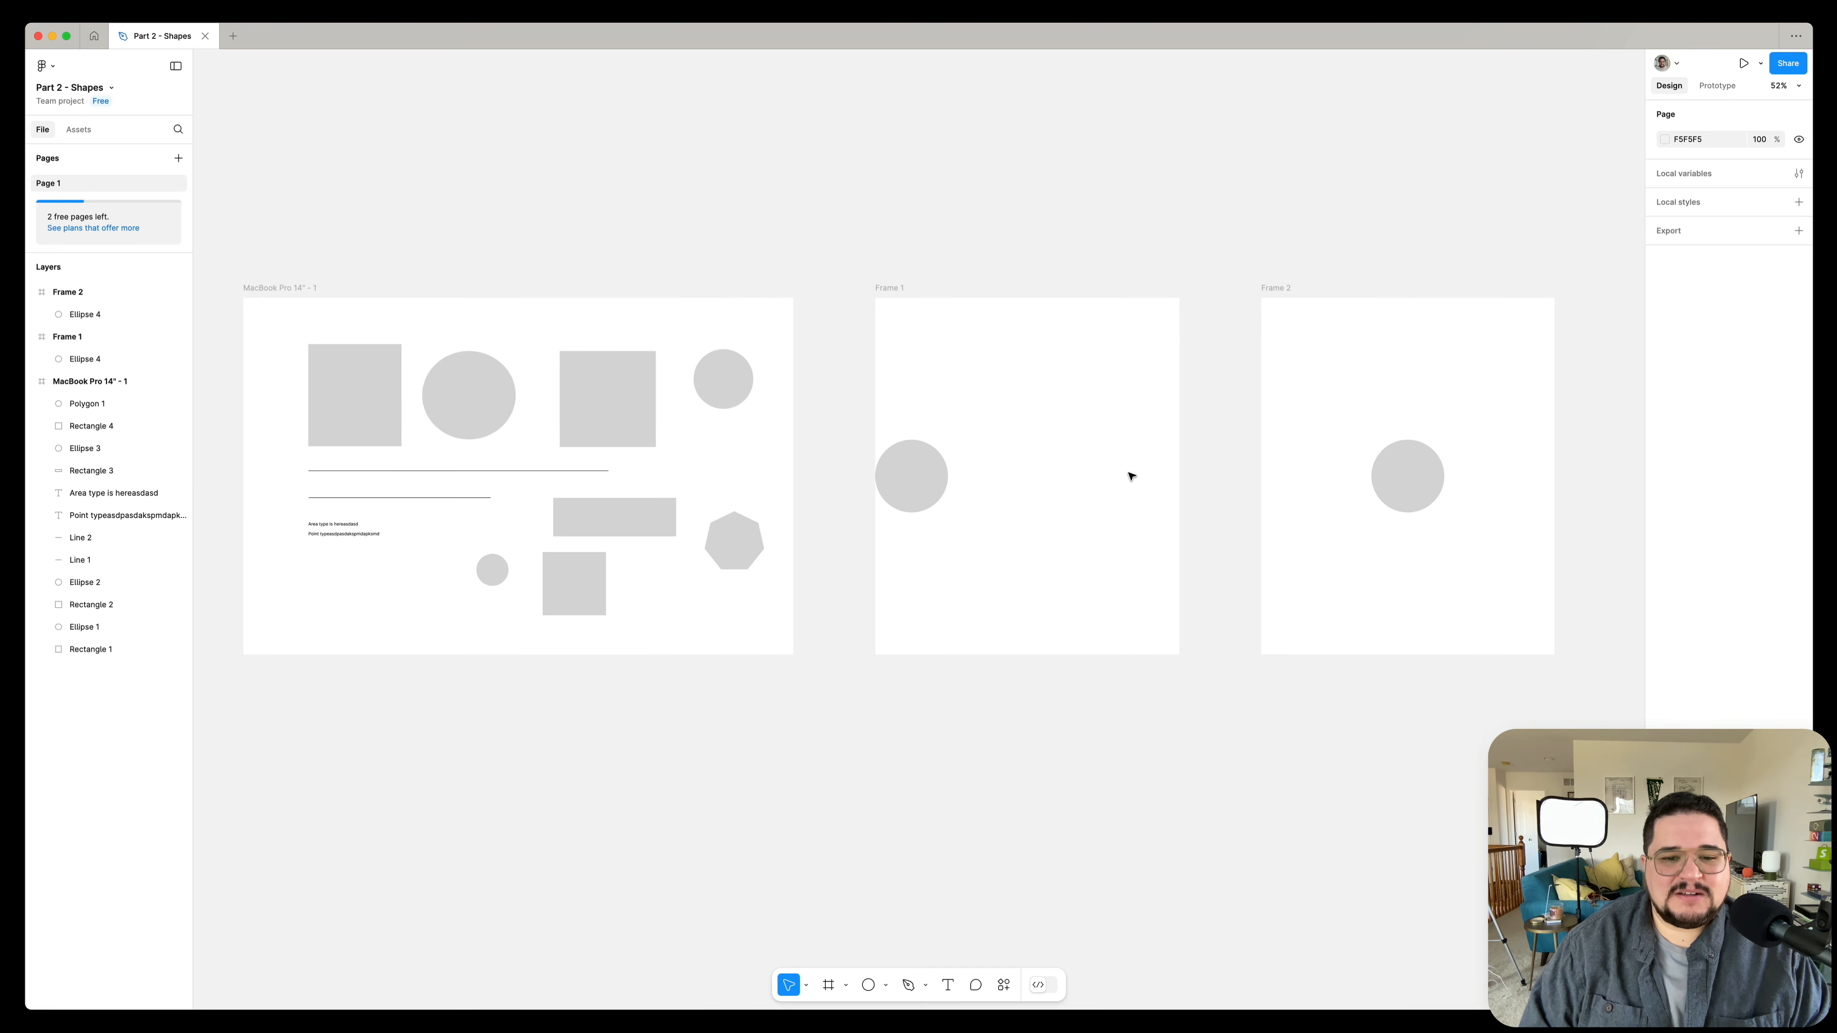